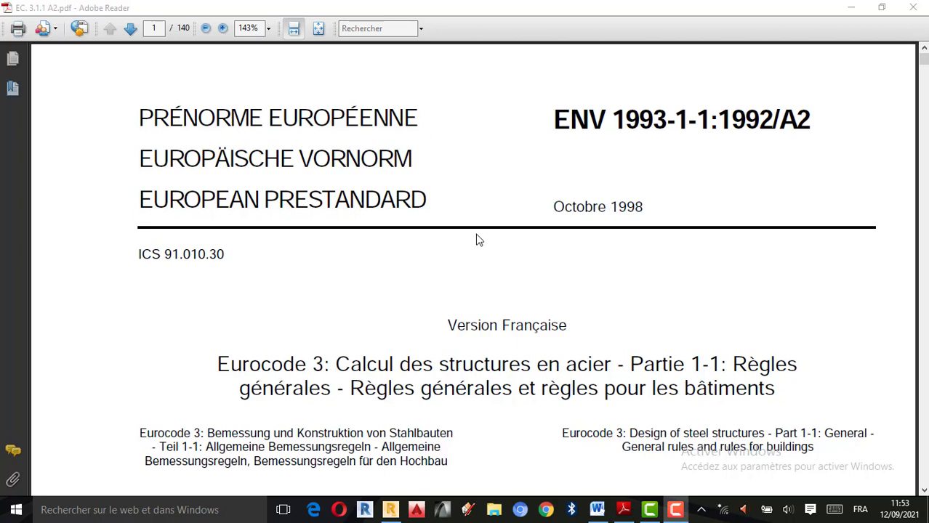
scroll(370, 270, "down", 1)
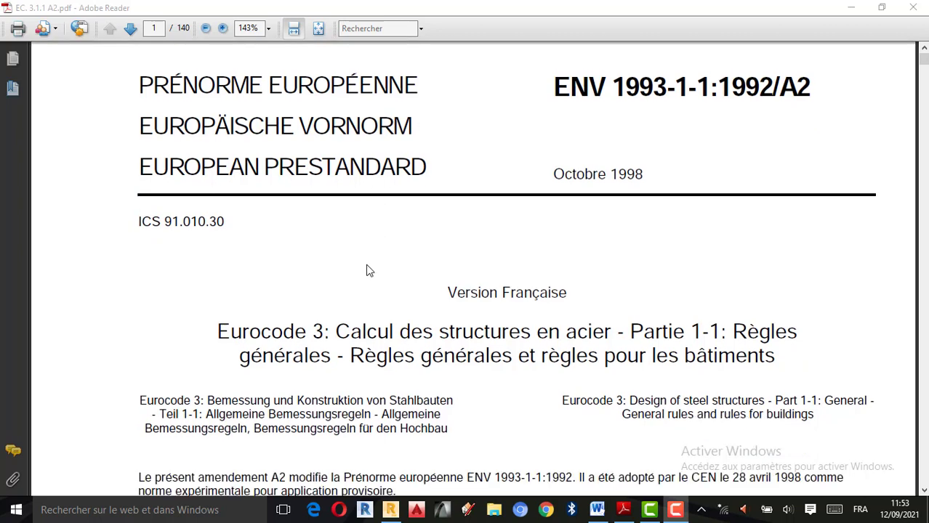
scroll(369, 271, "up", 1)
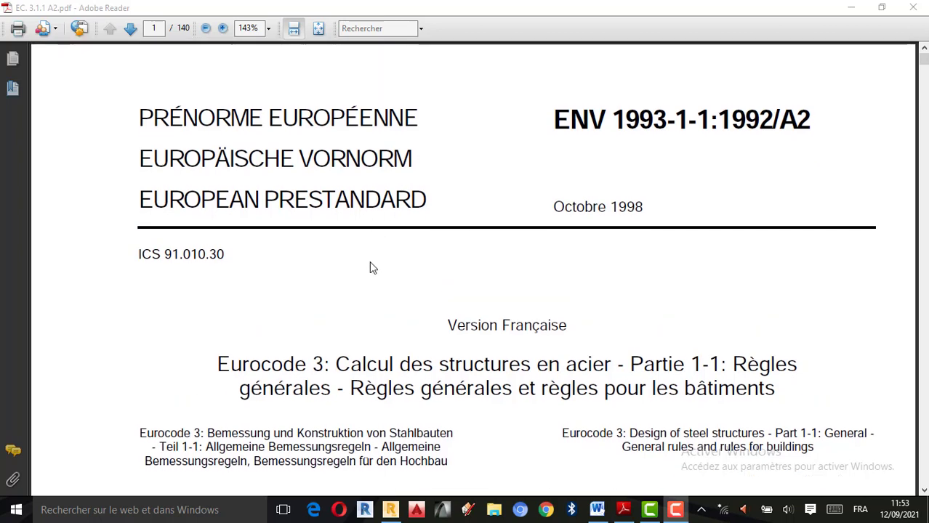
scroll(391, 254, "down", 1)
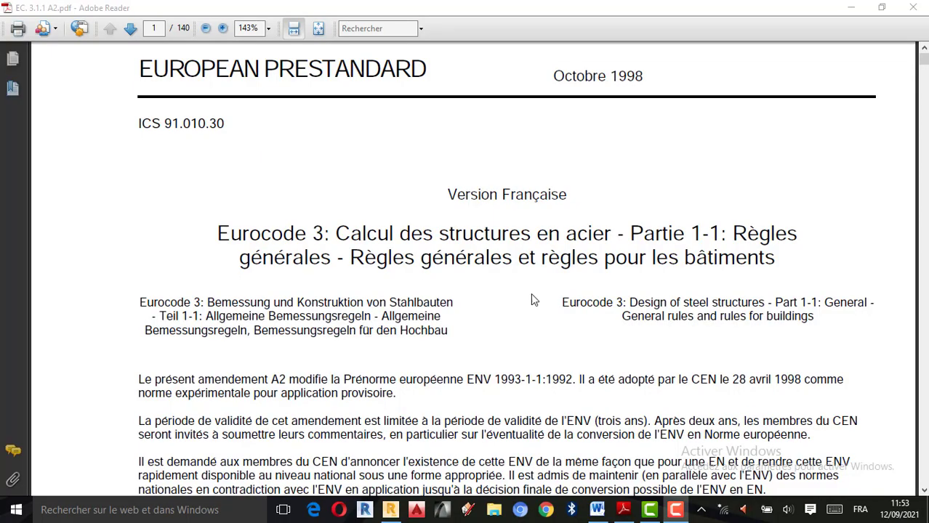
scroll(484, 376, "up", 3)
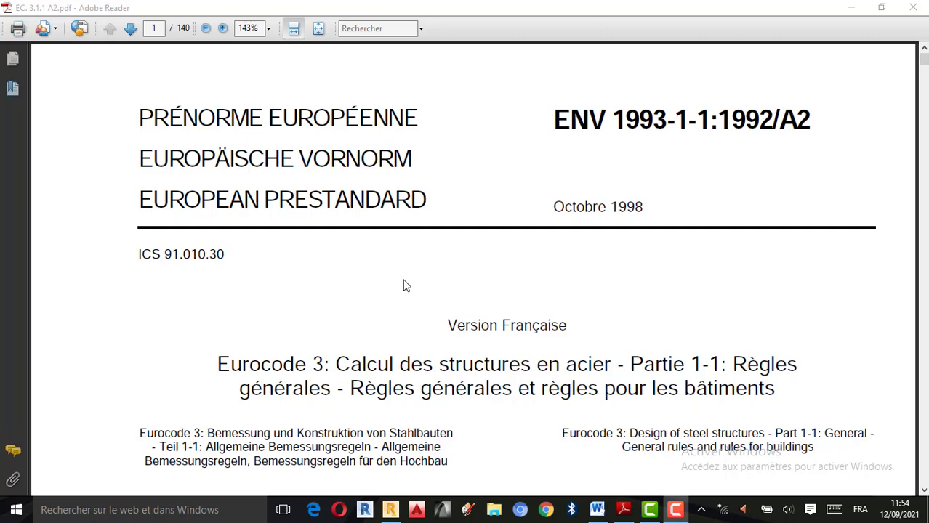
scroll(433, 304, "down", 6)
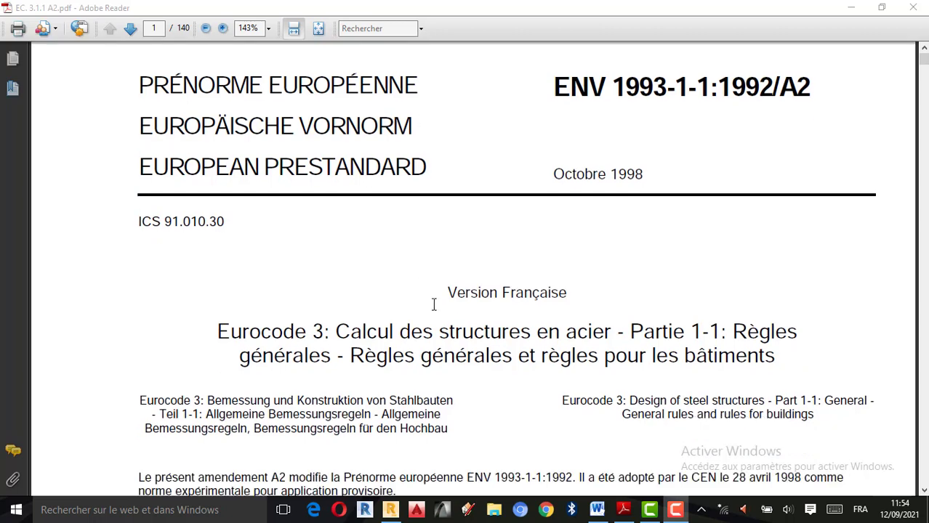
scroll(468, 273, "up", 6)
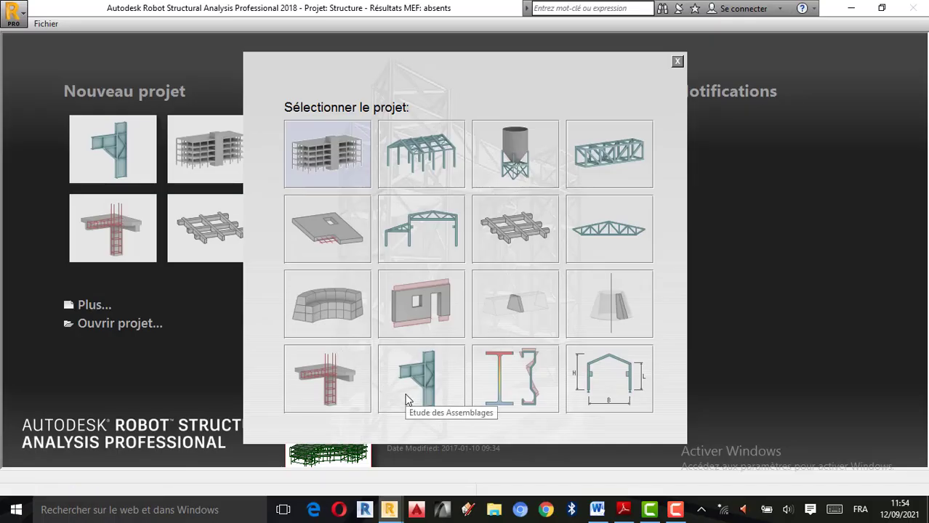
Start a new connection design project (Etude des Assemblages) in Autodesk Robot Structural Analysis
left_click(407, 398)
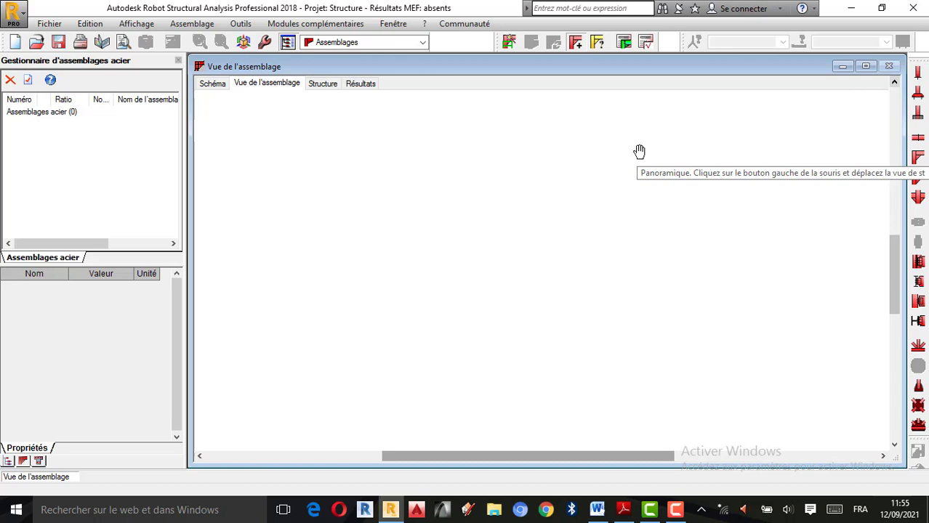
Switch to Adobe Reader, look at the cover of the EC. 3.1.1 A2 PDF, and close it
left_click(622, 509)
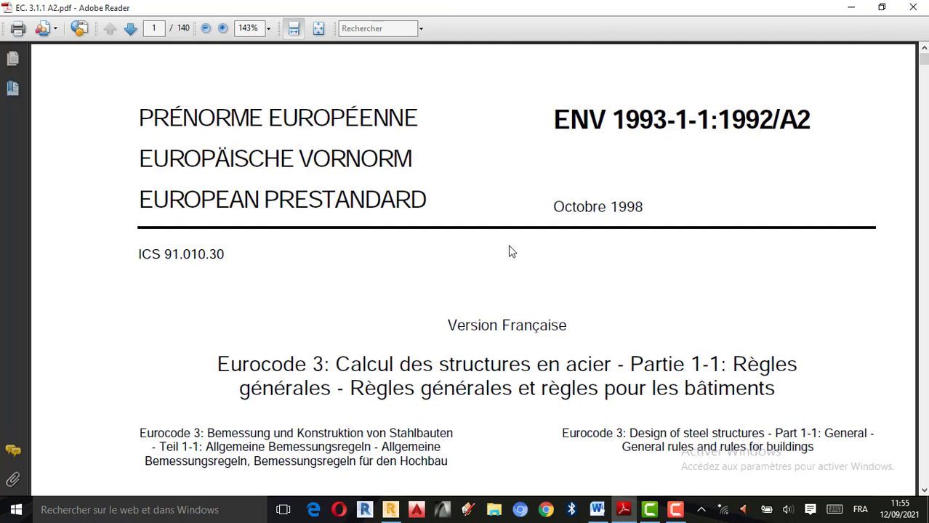
scroll(537, 264, "down", 4)
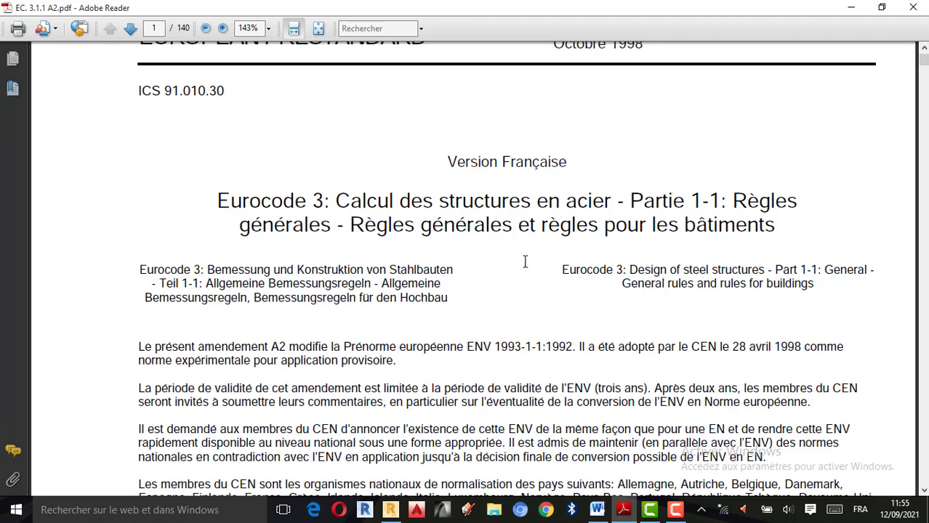
scroll(525, 261, "up", 4)
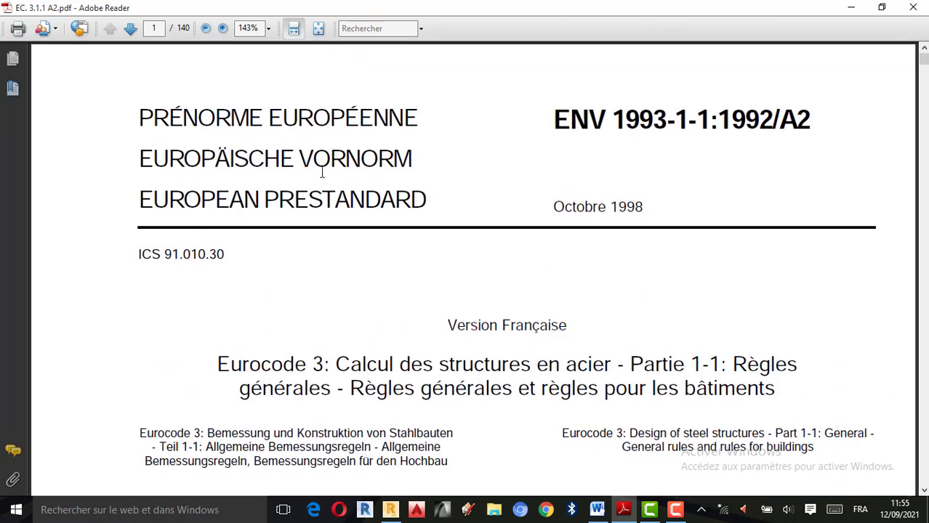
left_click(914, 8)
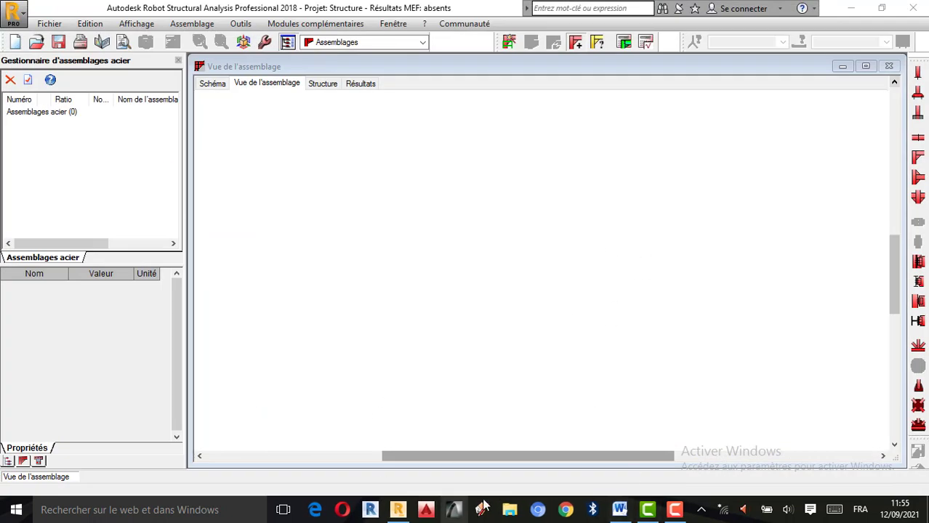
In File Explorer, open EC. 3.1.1 A2 from Documents > Les eurocodes de 1 a 9 > EUROCODE 3 C.S EN ACIER, and hide its bookmarks
left_click(509, 511)
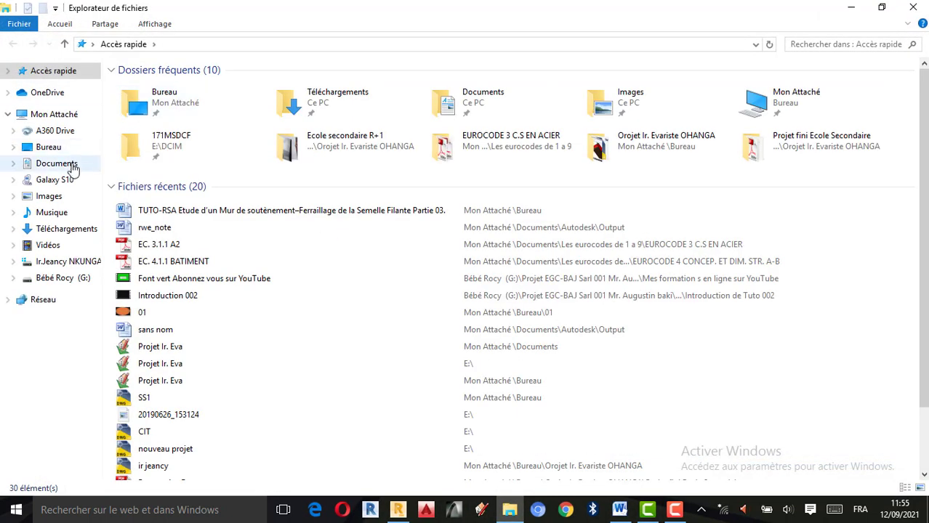
left_click(64, 148)
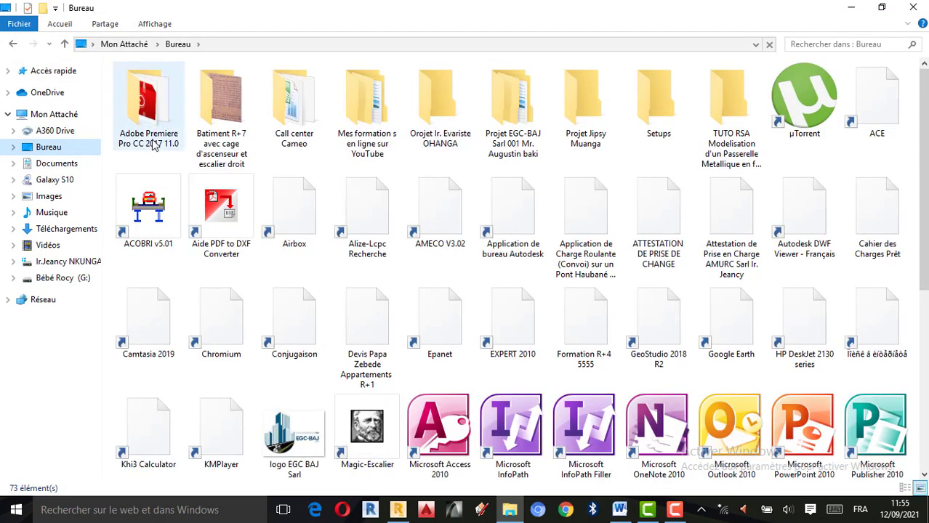
left_click(46, 161)
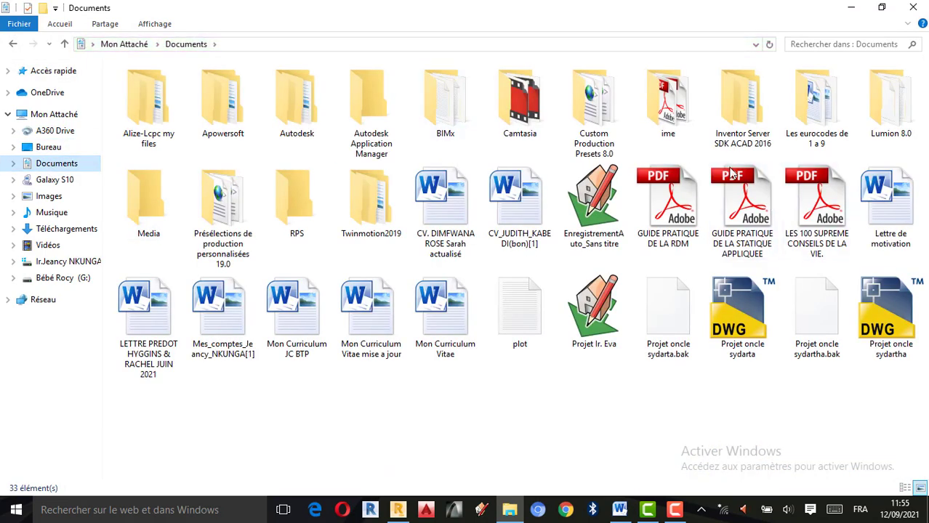
left_click(817, 134)
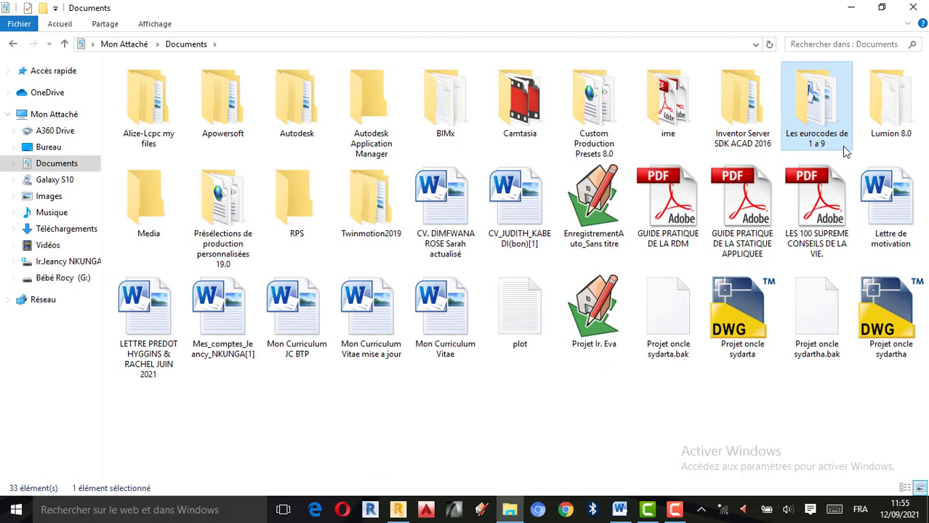
double_click(828, 138)
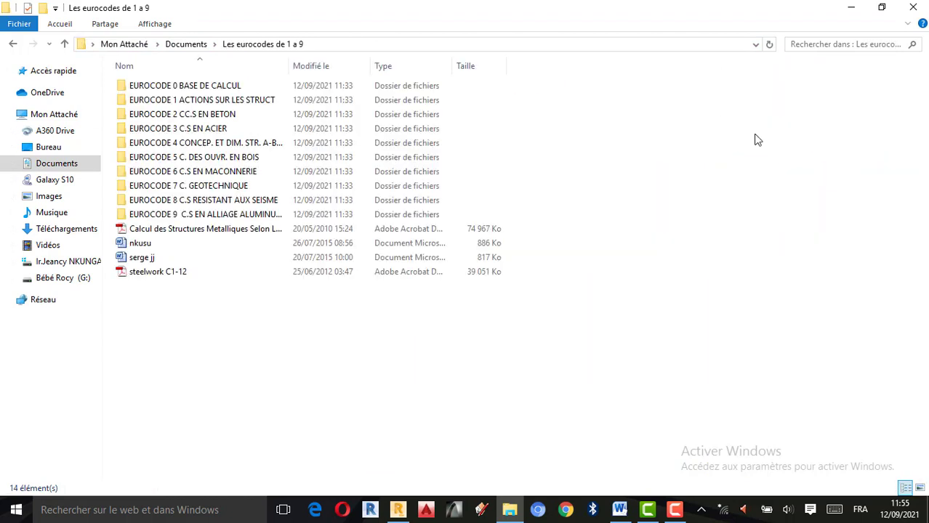
double_click(208, 132)
left_click(173, 85)
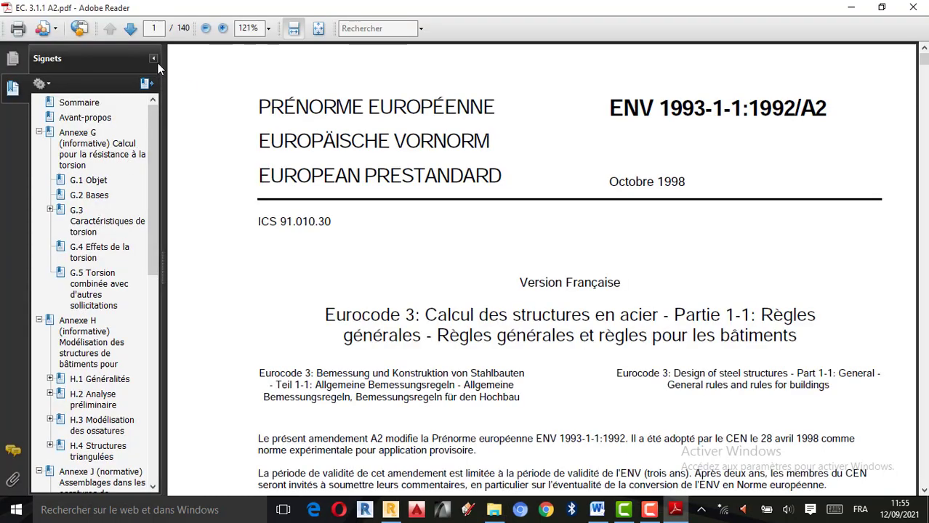
left_click(154, 59)
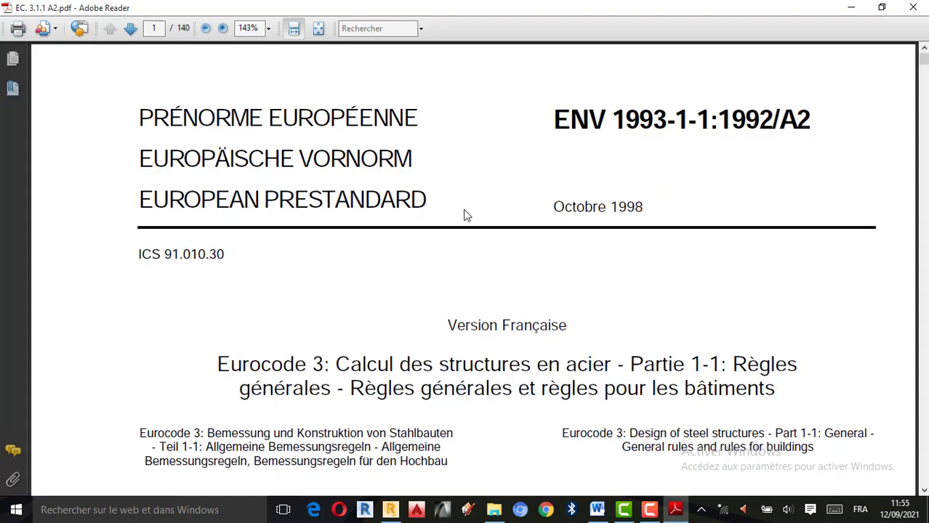
Examine the cover page, table of contents and foreword of the Eurocode 3 document
scroll(465, 218, "down", 10)
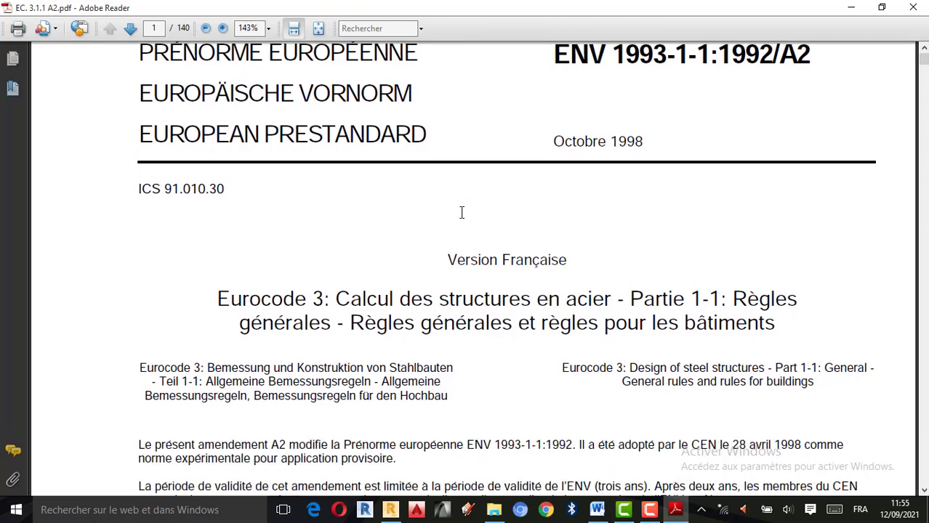
scroll(462, 226, "down", 10)
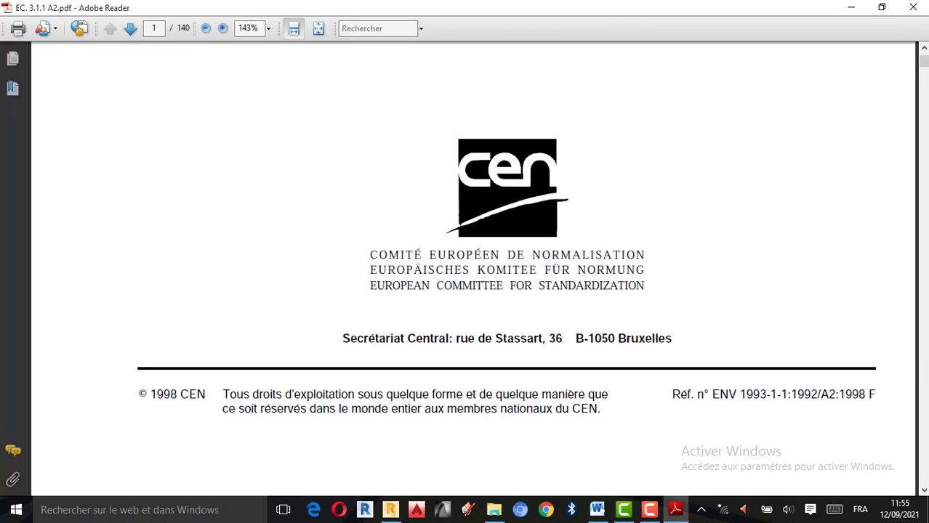
scroll(461, 225, "down", 3)
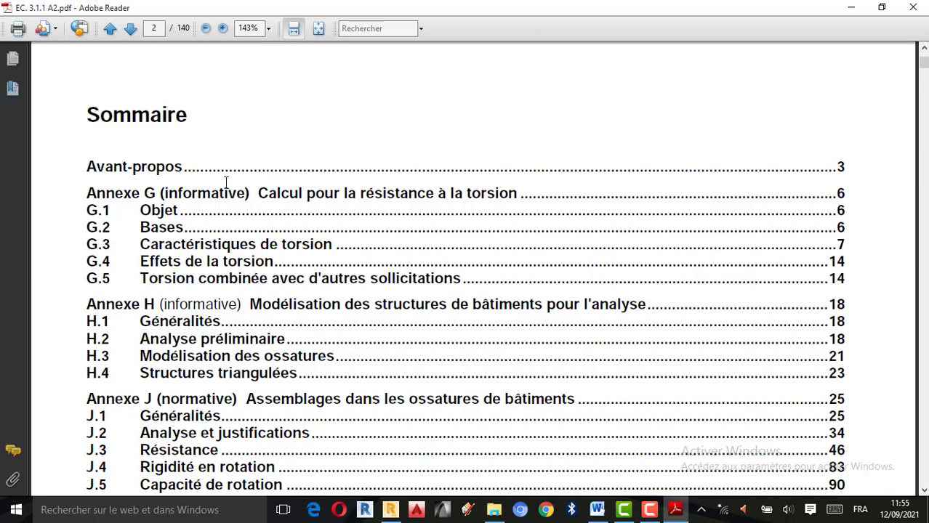
scroll(249, 176, "down", 1)
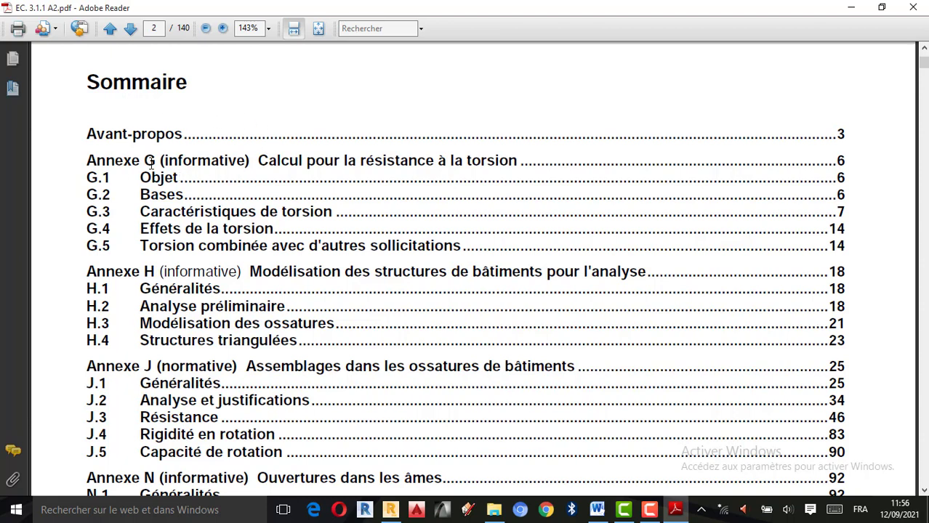
scroll(113, 169, "down", 1)
scroll(230, 197, "down", 3)
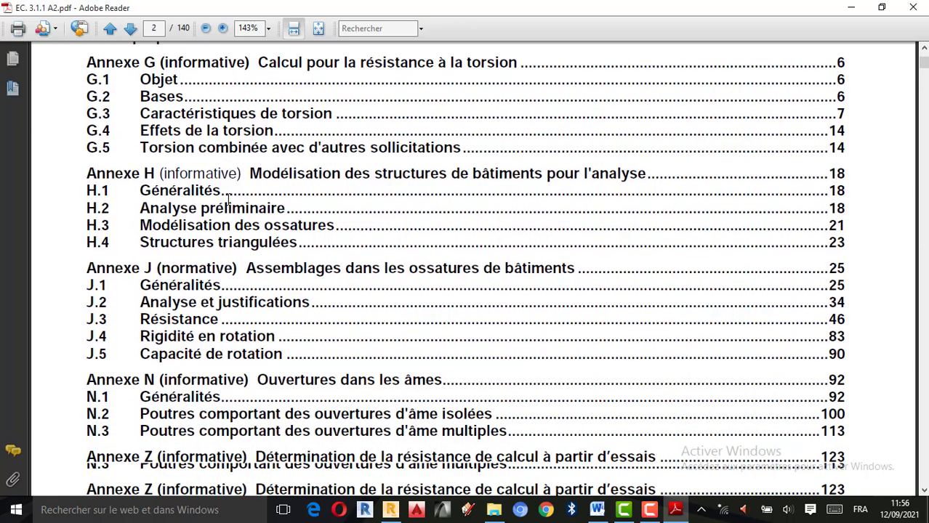
scroll(230, 198, "down", 15)
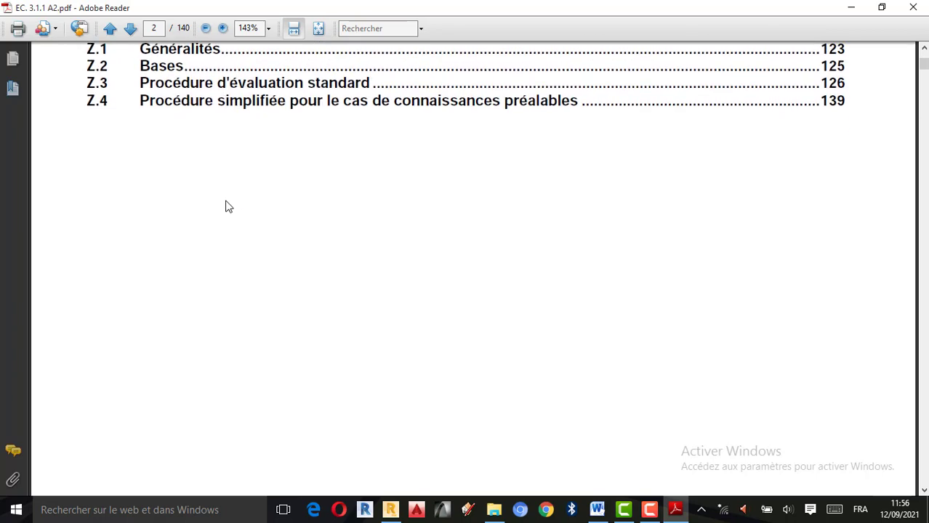
scroll(226, 208, "down", 20)
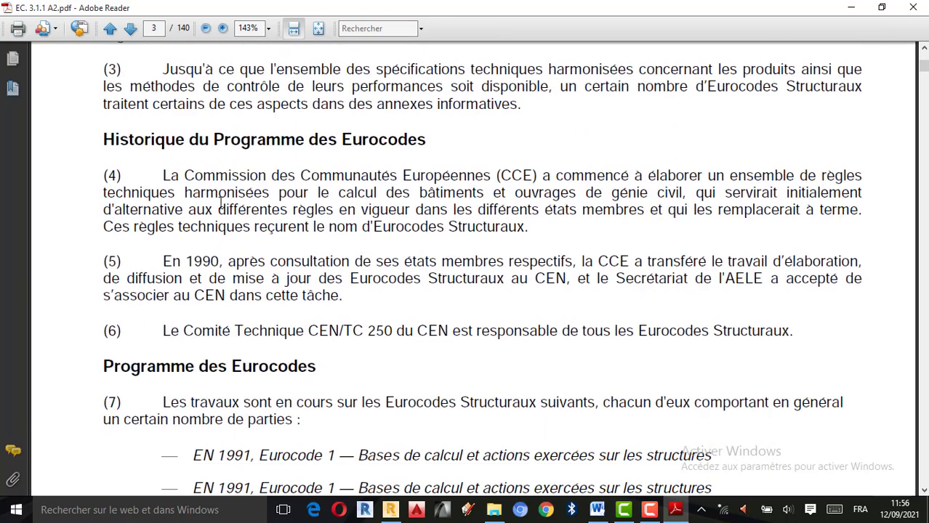
Select the text "Calcul des structures en acier" in the Eurocode 3 entry of the Programme des Eurocodes list
scroll(220, 204, "up", 3)
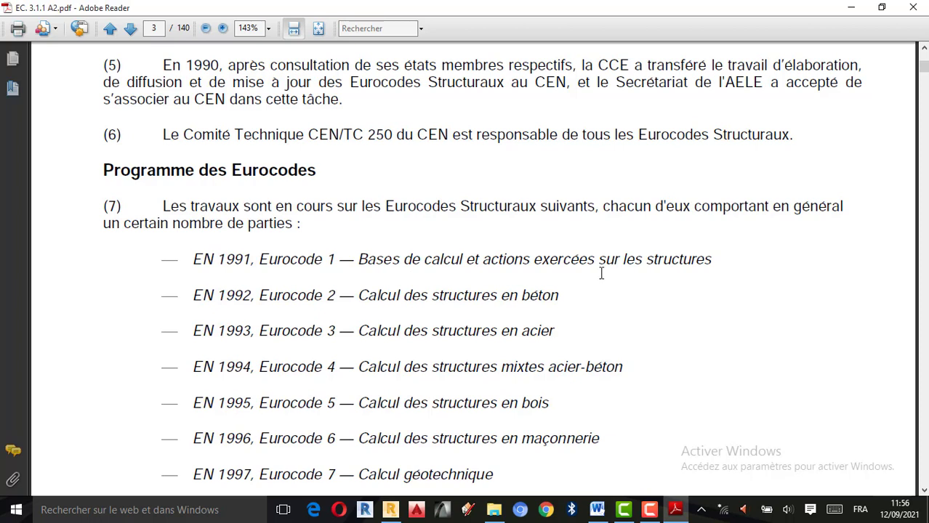
scroll(362, 298, "down", 1)
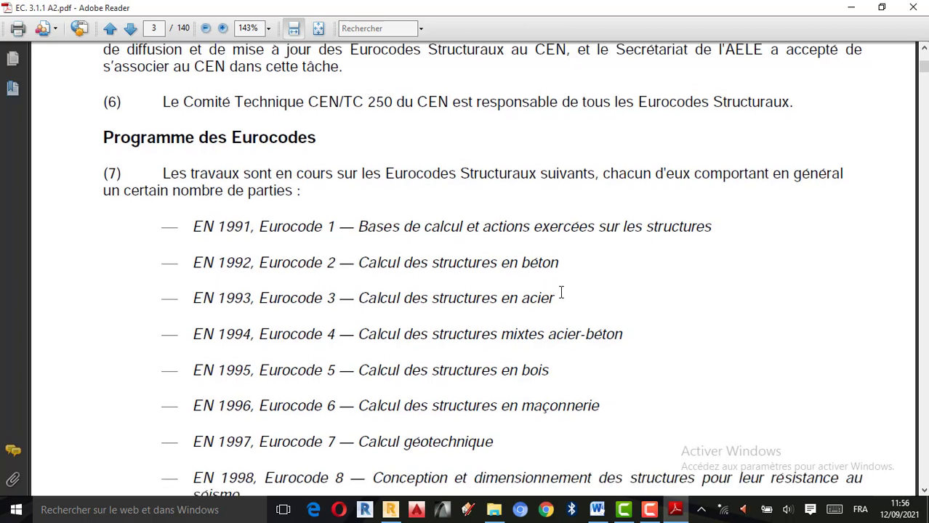
left_click_drag(561, 293, 358, 294)
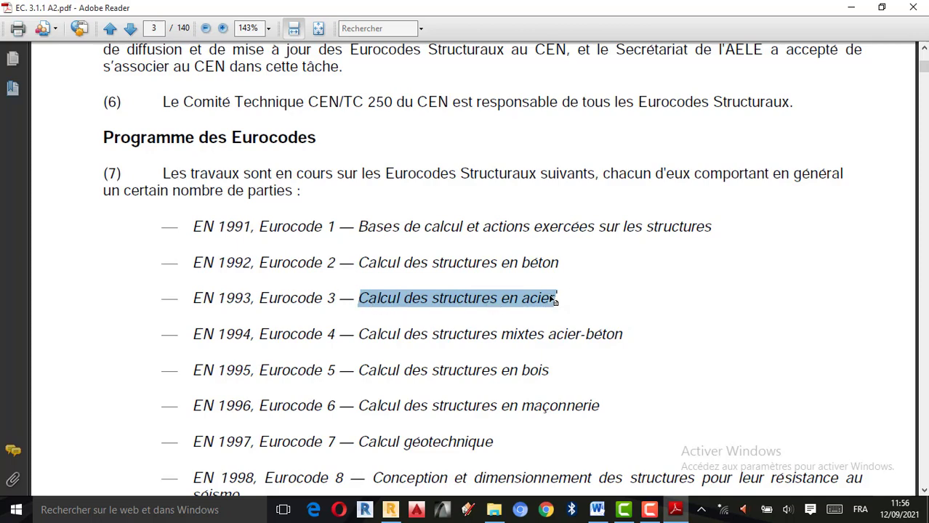
scroll(549, 296, "up", 3)
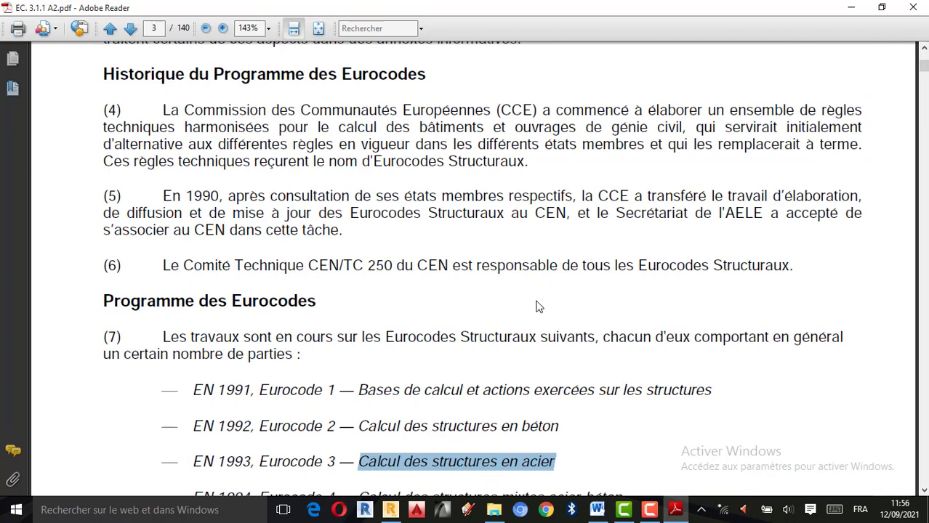
scroll(537, 308, "down", 2)
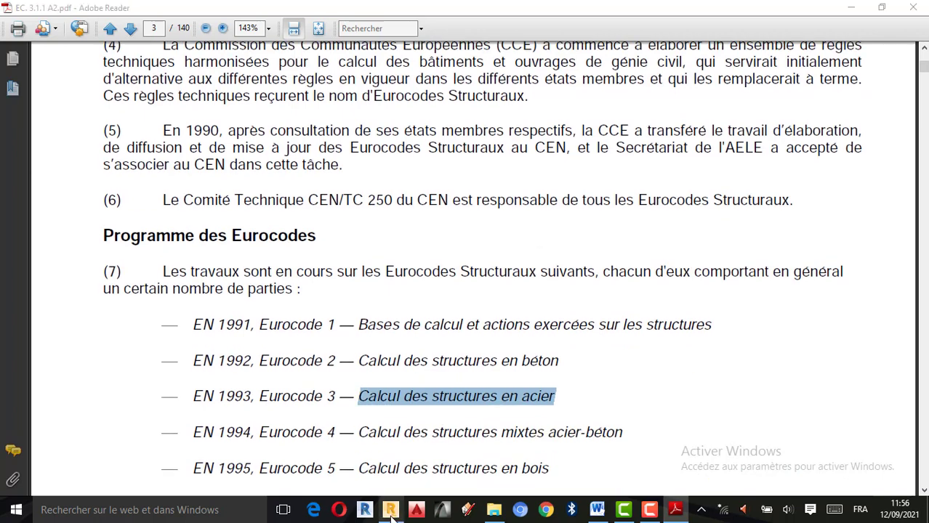
Switch back to the empty connection project in Autodesk Robot Structural Analysis
left_click(390, 510)
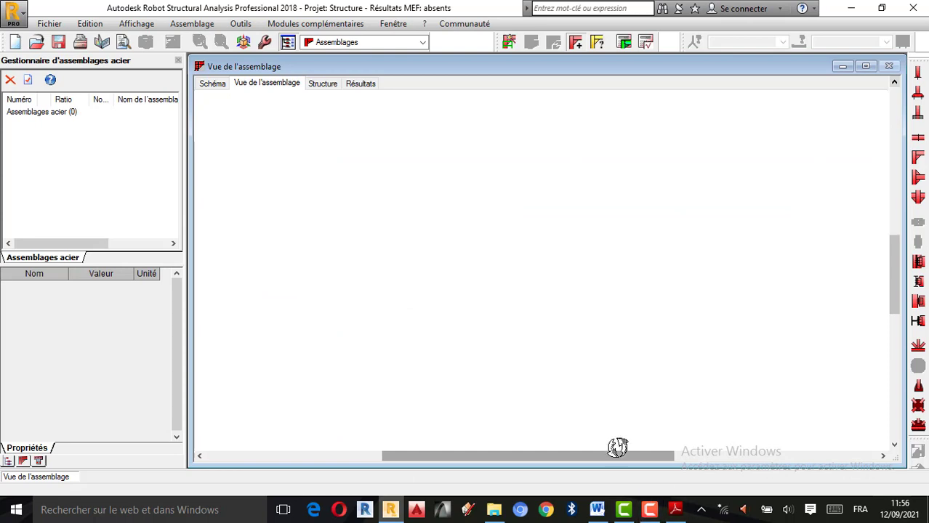
left_click(650, 513)
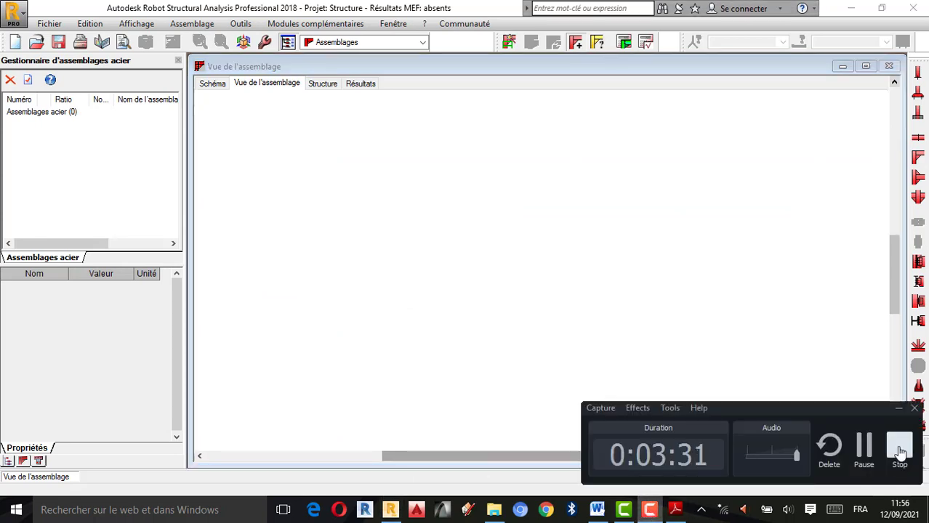
left_click(899, 442)
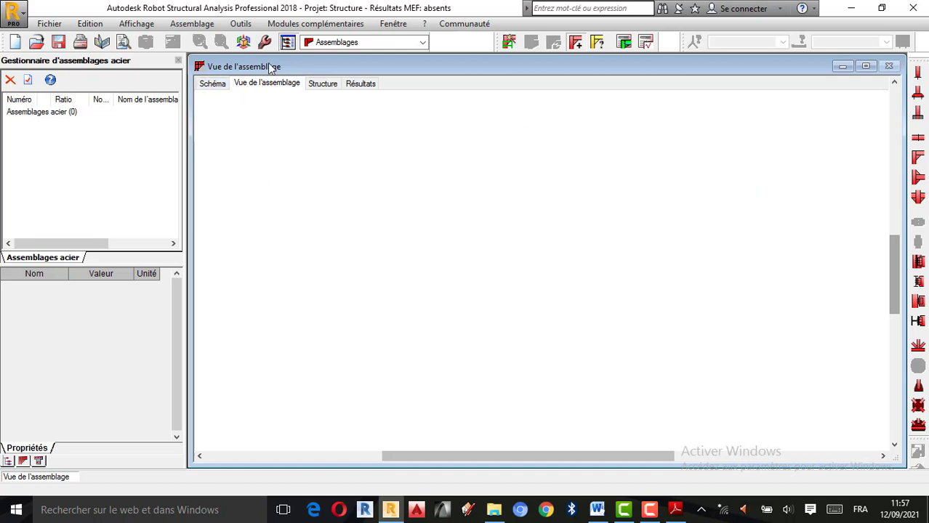
Create a pinned column base connection (Pied de poteau articulé) and frame its foundation block in the connection view
left_click(918, 74)
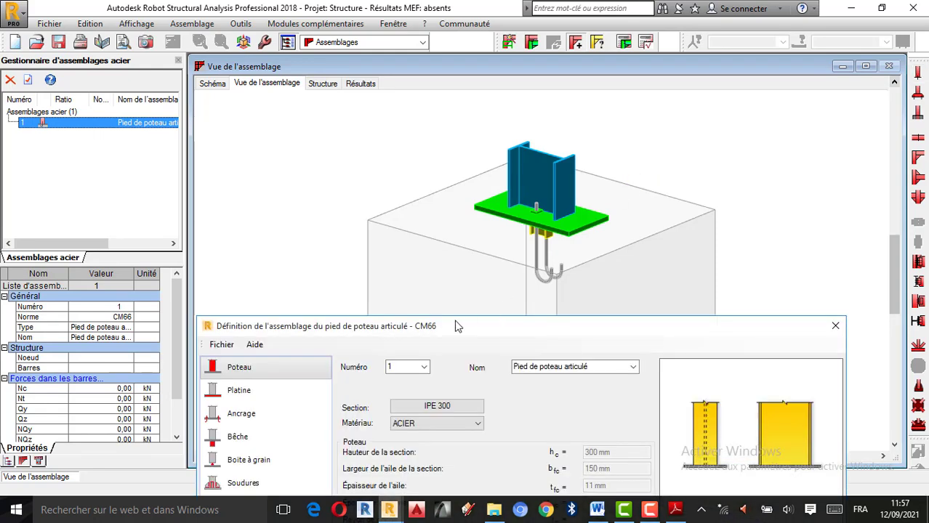
scroll(502, 138, "down", 2)
scroll(509, 195, "up", 1)
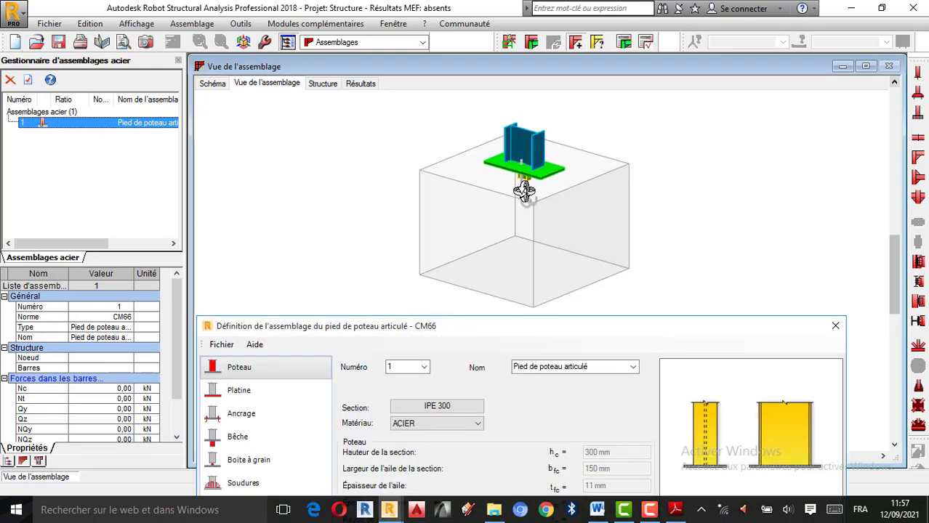
Examine the column, base plate, anchor rods and foundation block of the pinned base connection in the 3D view
left_click_drag(517, 325, 519, 315)
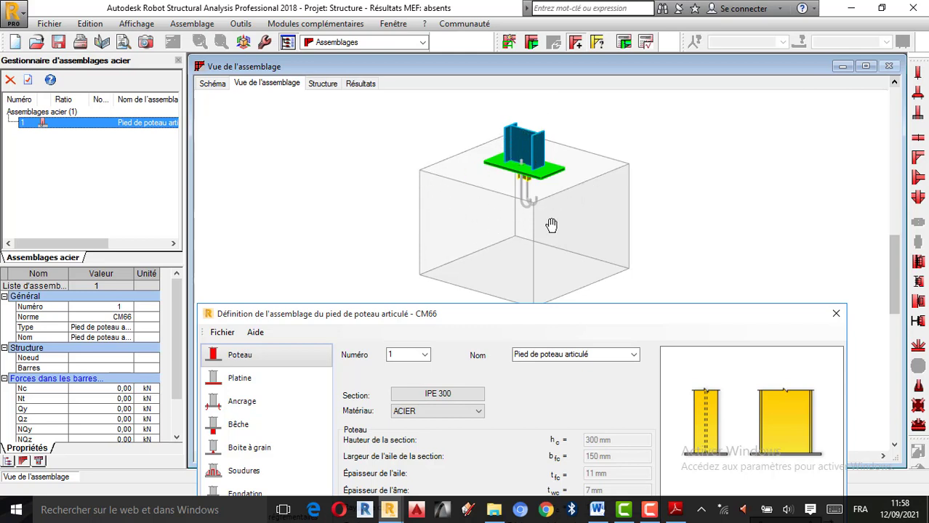
scroll(551, 225, "up", 2)
scroll(527, 233, "down", 1)
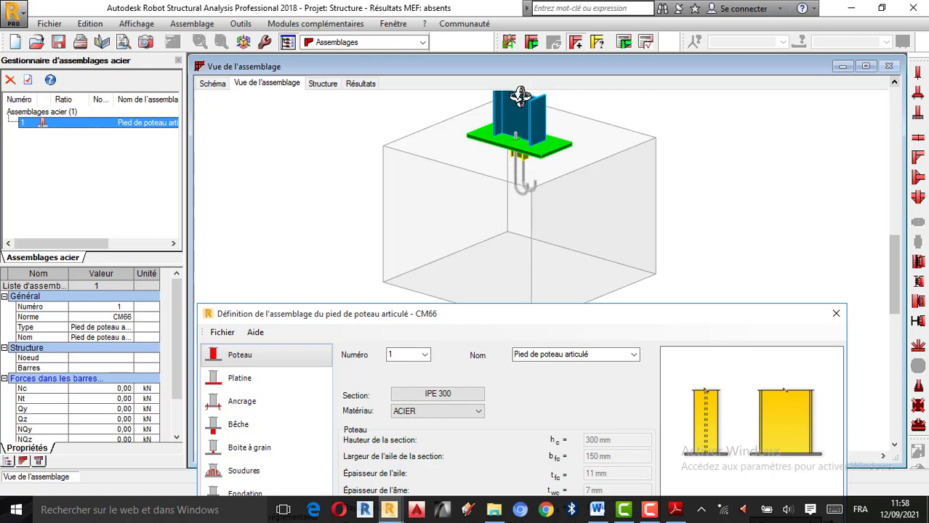
scroll(524, 151, "down", 1)
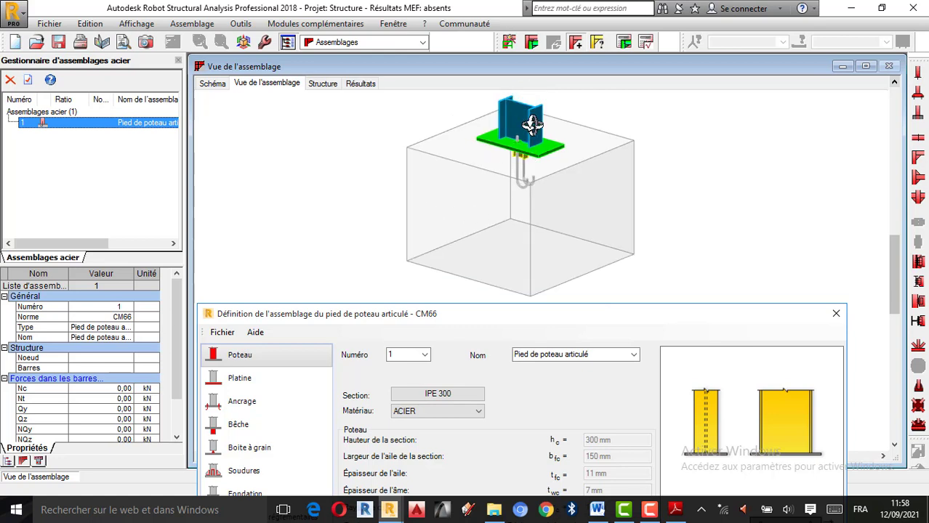
scroll(529, 130, "up", 1)
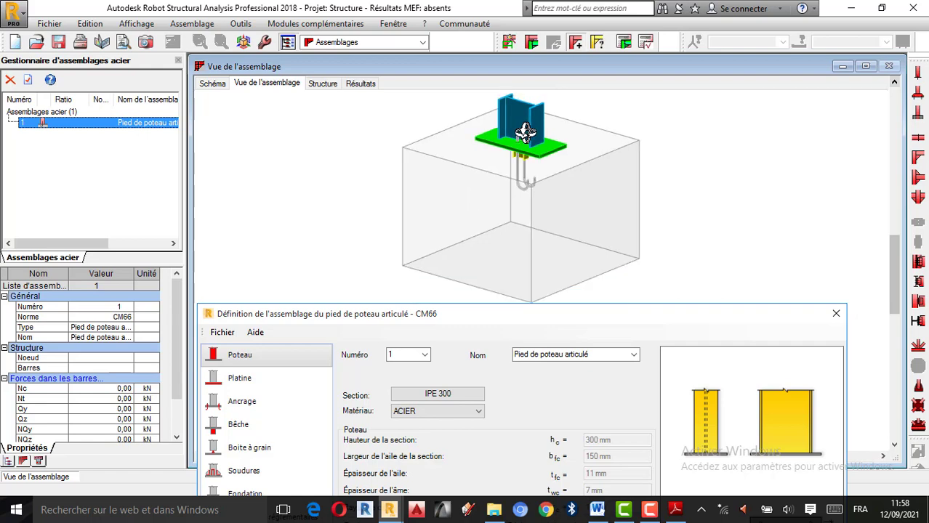
scroll(525, 133, "down", 1)
scroll(529, 133, "up", 1)
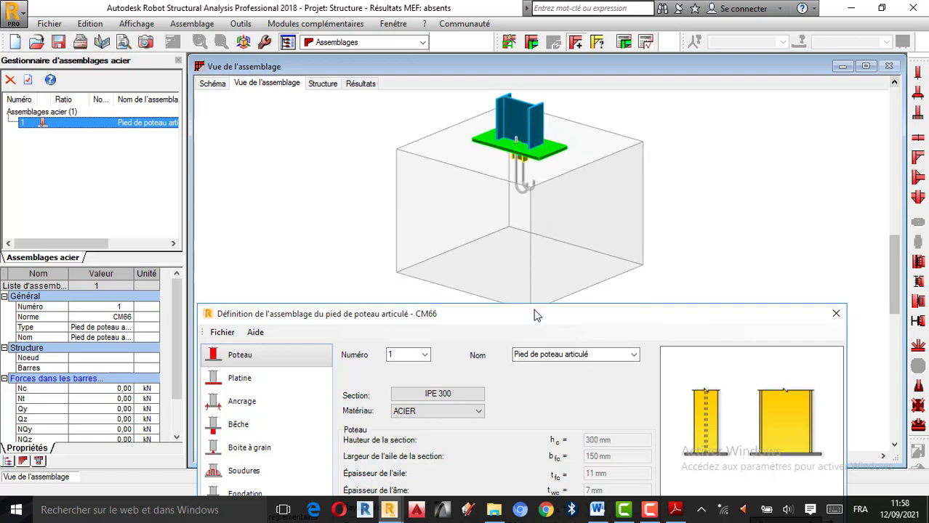
left_click_drag(534, 315, 529, 227)
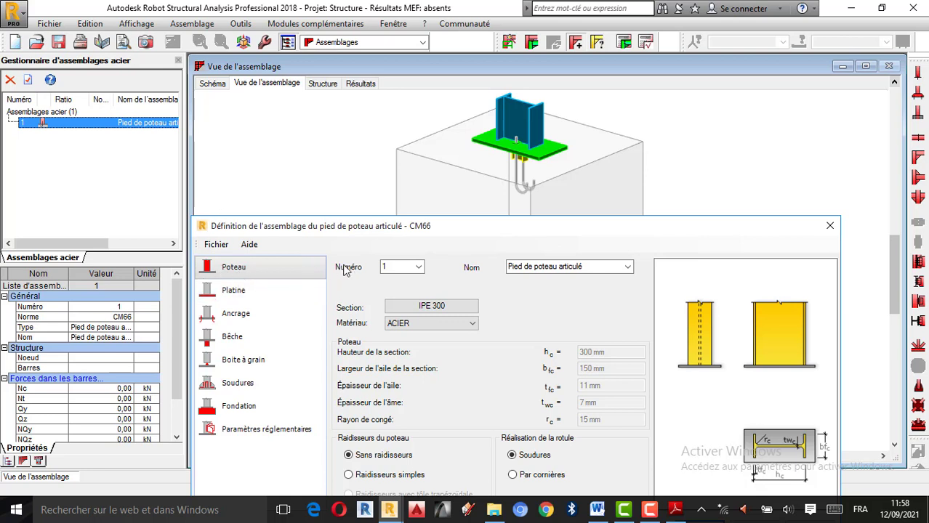
Check the connection's number and keep Pied de poteau articulé as its name
left_click(413, 267)
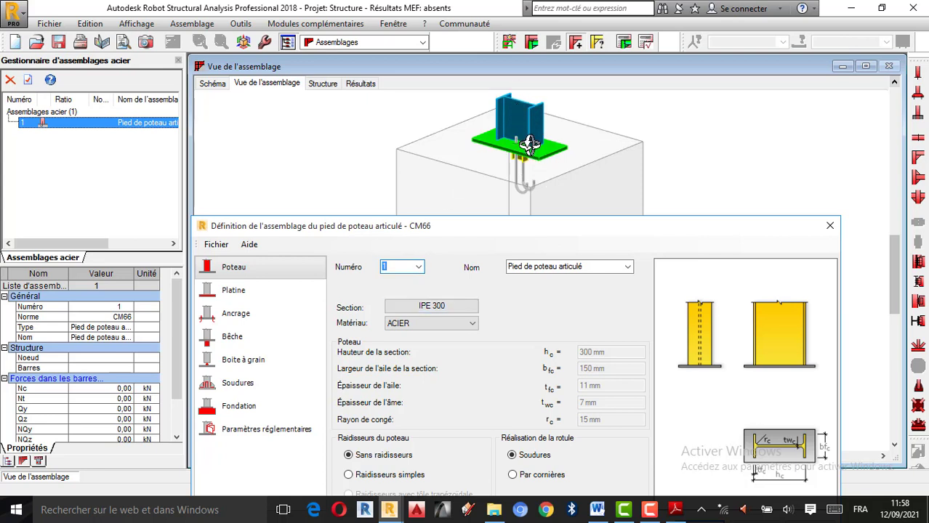
left_click(556, 267)
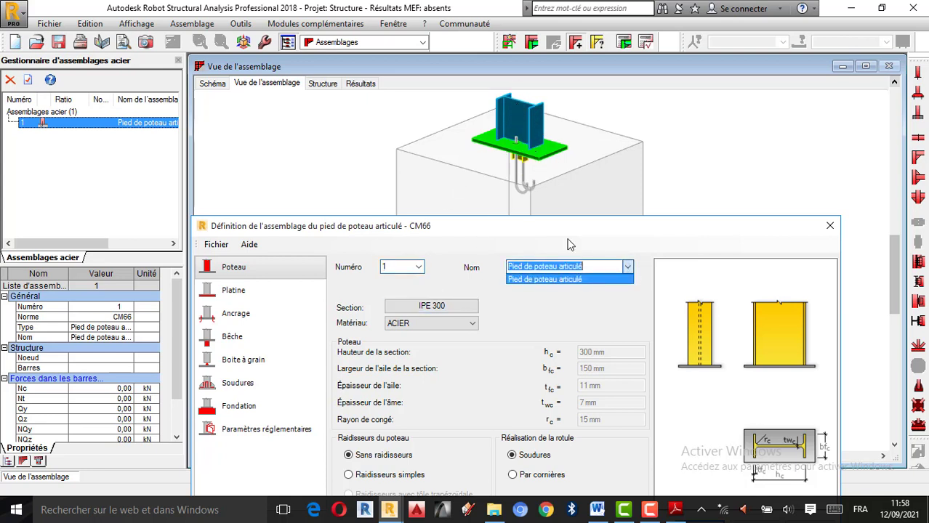
left_click(552, 281)
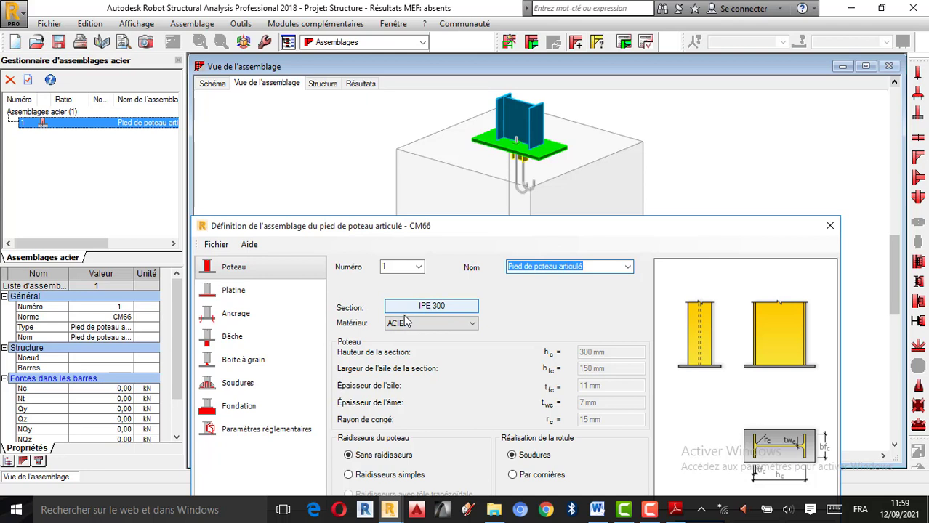
Review the sections and steel materials offered for the column, and leave the connection definition without changing them
left_click(431, 310)
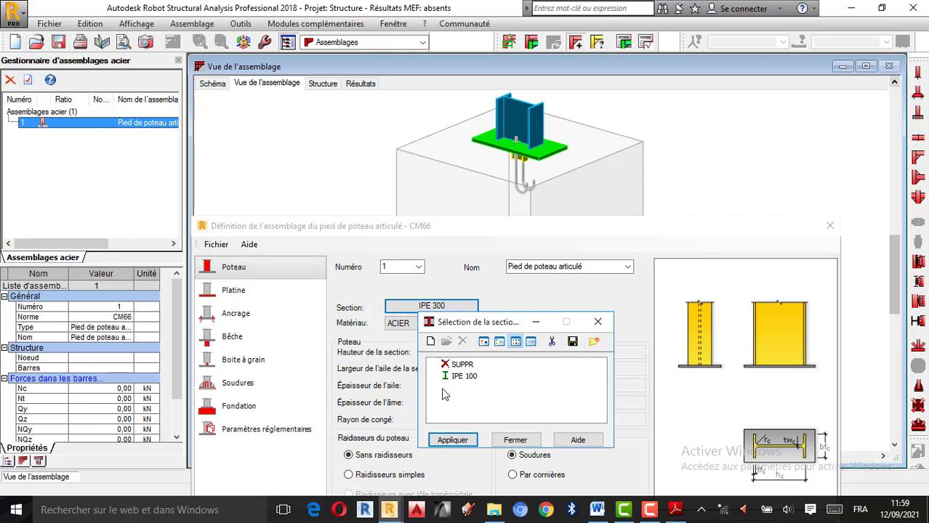
left_click(464, 377)
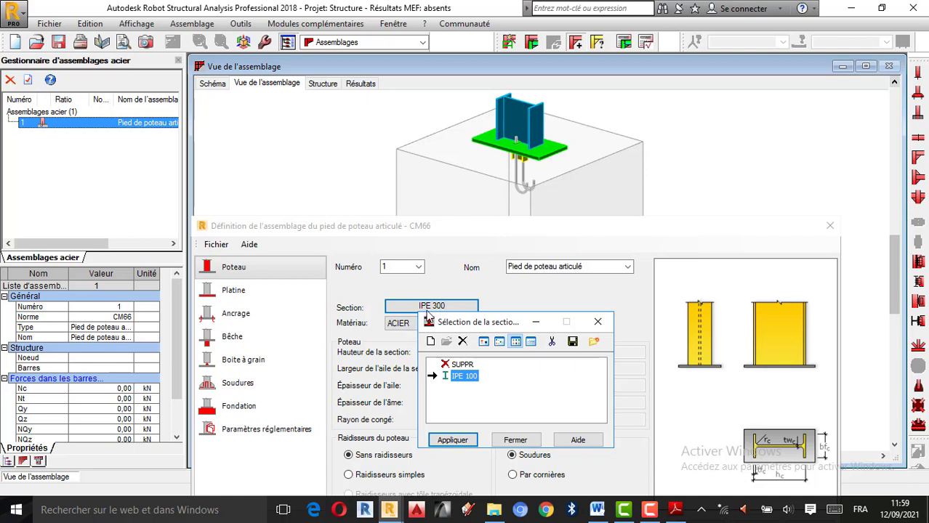
left_click(597, 322)
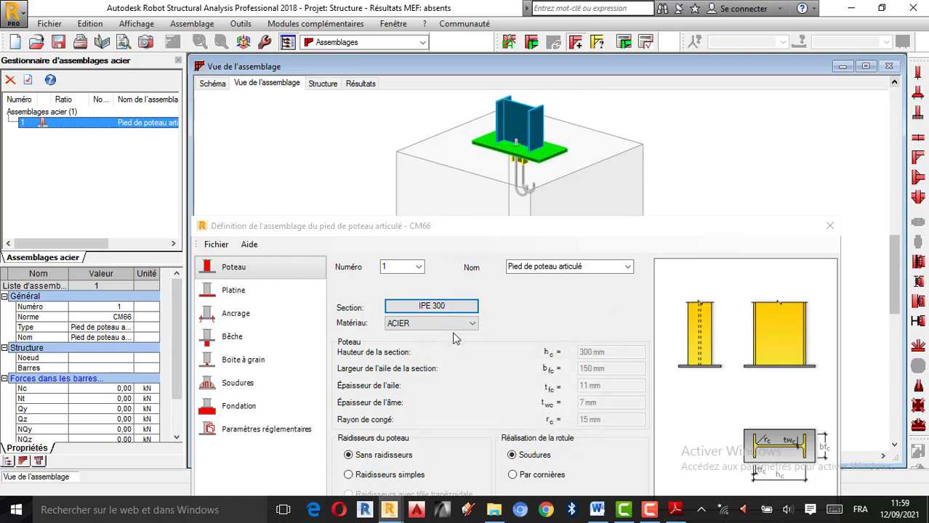
left_click(436, 325)
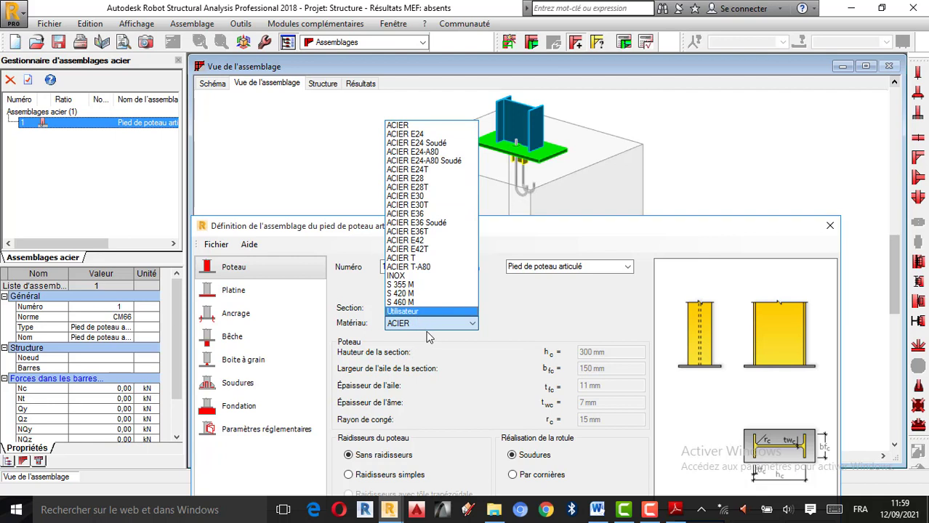
left_click(520, 225)
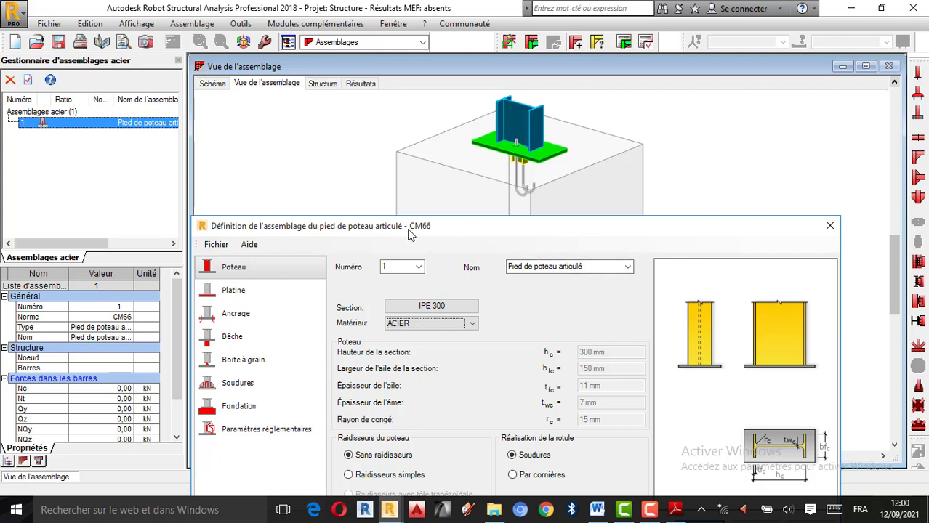
left_click(829, 225)
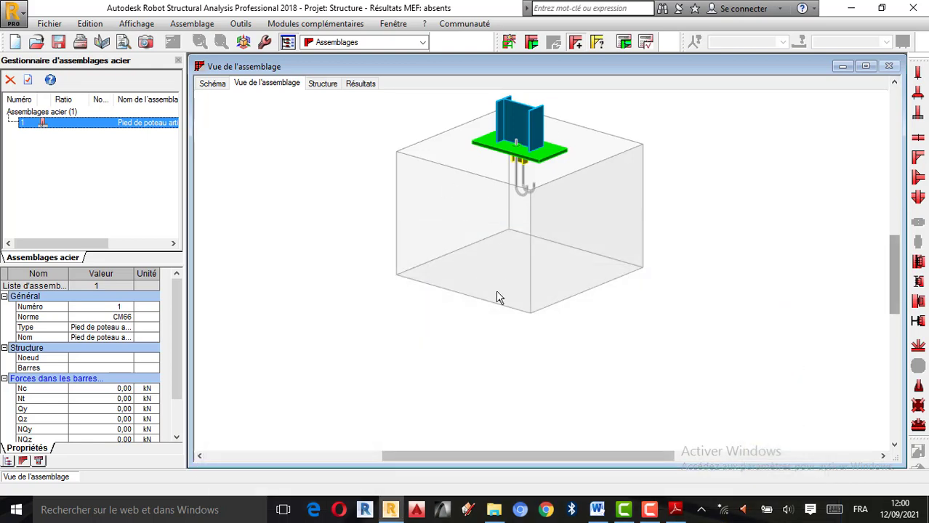
In the job preferences, set the reinforced concrete code to NF EN 1992-1-1/NA:2007 and the geotechnical code to NF P 94-261 (NF-EN 1997-1:2008/AC:2009)
left_click(242, 24)
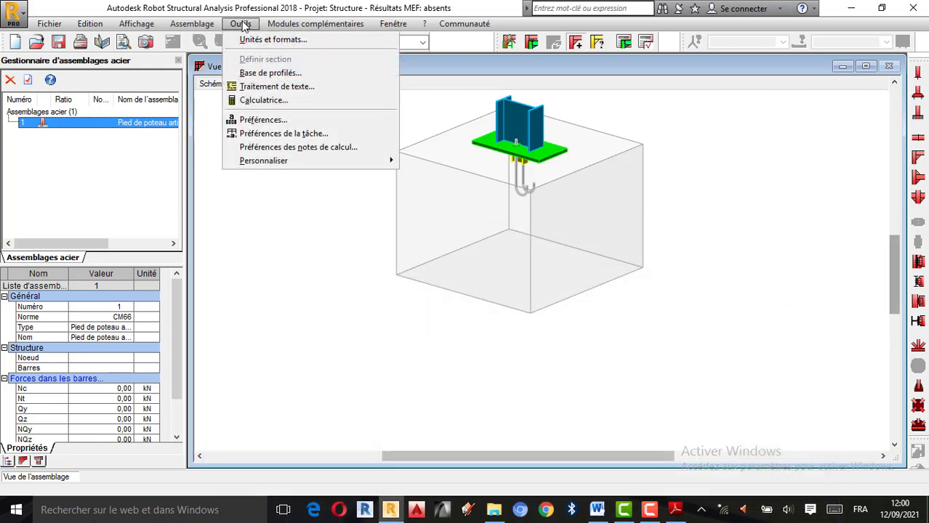
left_click(291, 136)
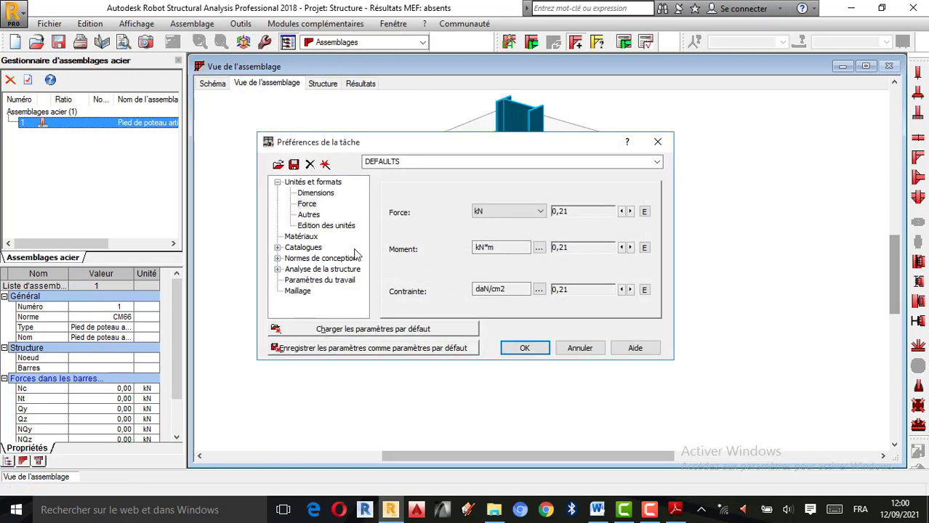
left_click(278, 258)
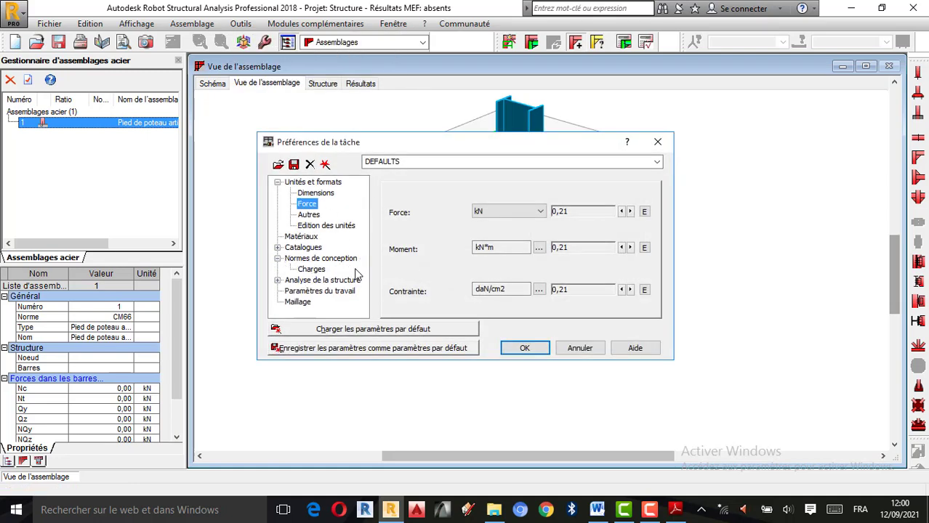
left_click(338, 262)
left_click(311, 269)
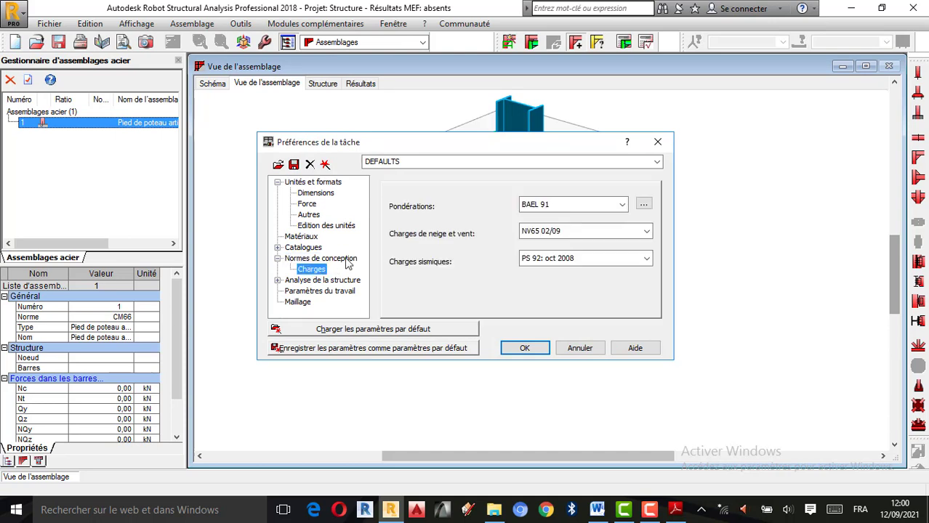
left_click(344, 261)
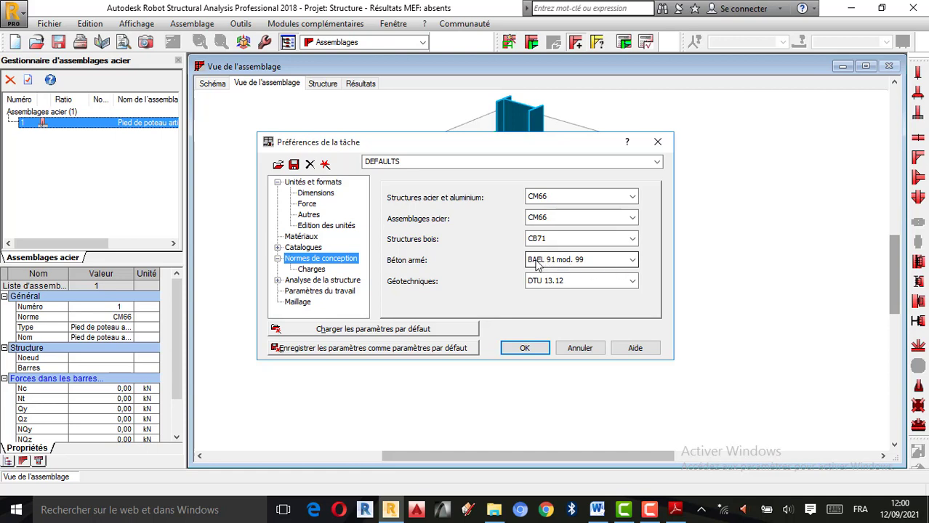
left_click(623, 263)
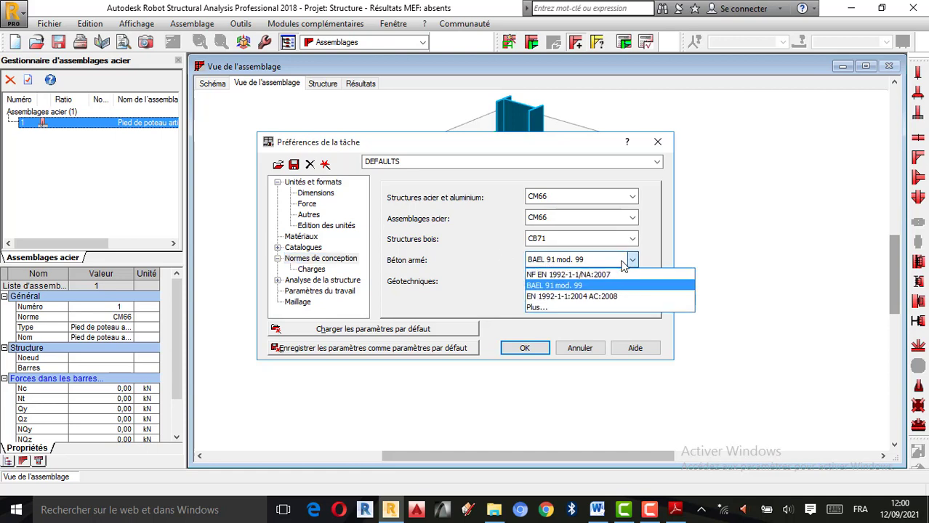
left_click(608, 275)
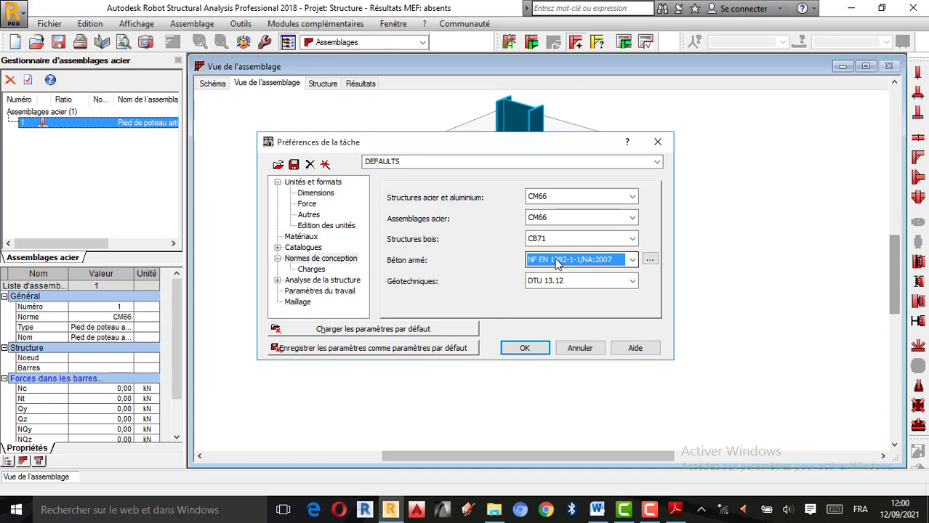
left_click(621, 284)
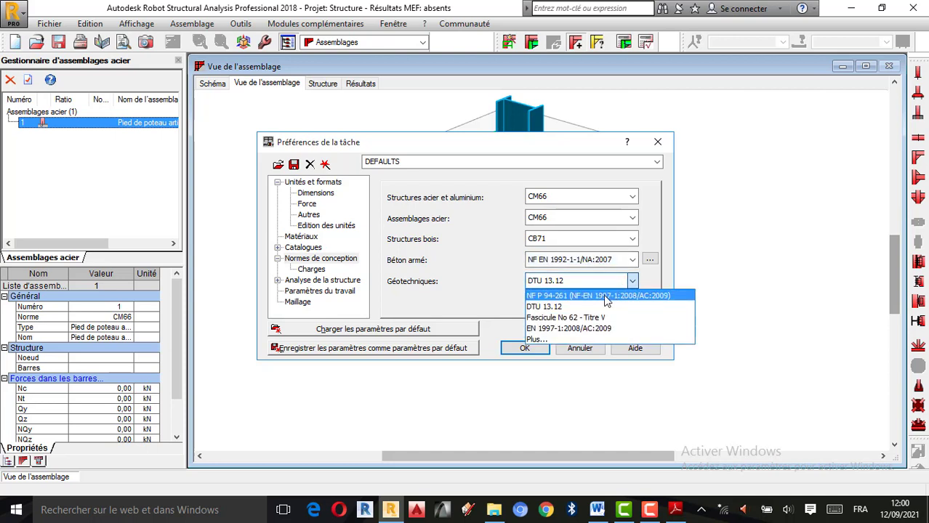
left_click(604, 294)
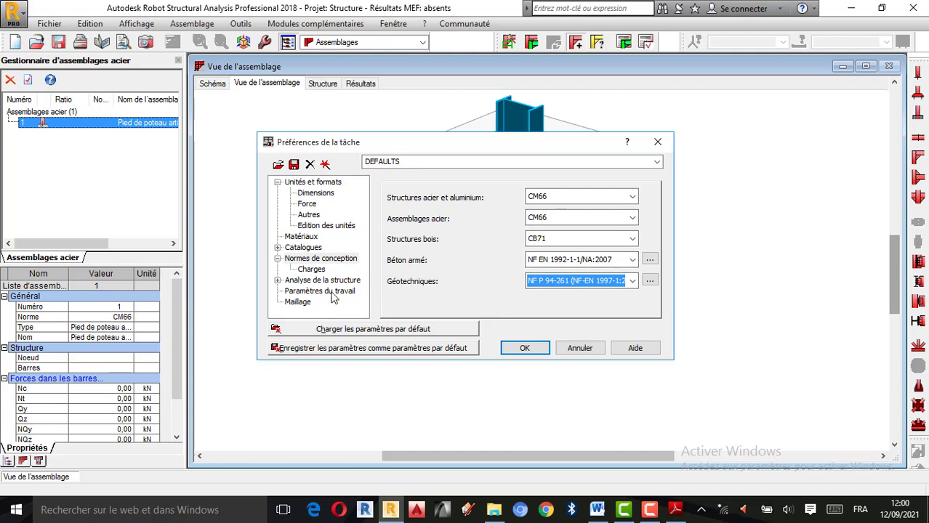
Review the available load combination codes, including the extended code list, and accept the job preferences
left_click(311, 269)
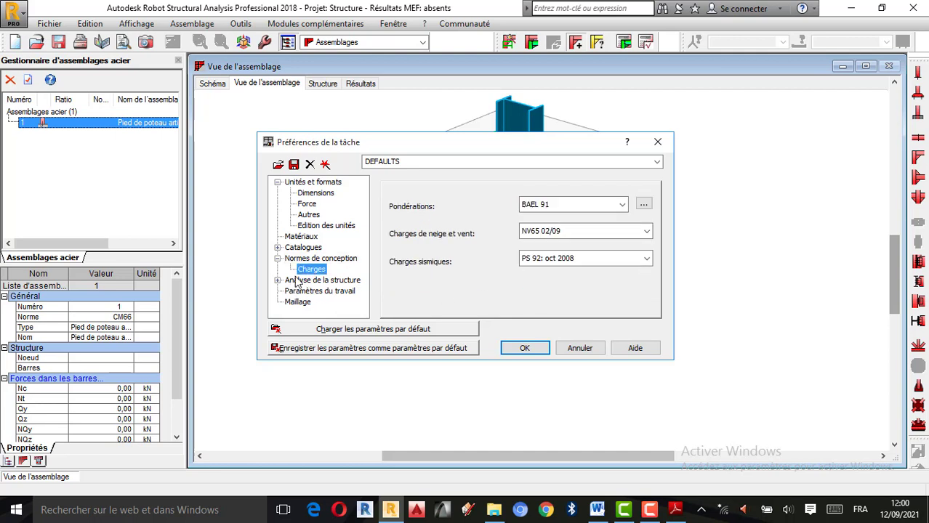
left_click(622, 206)
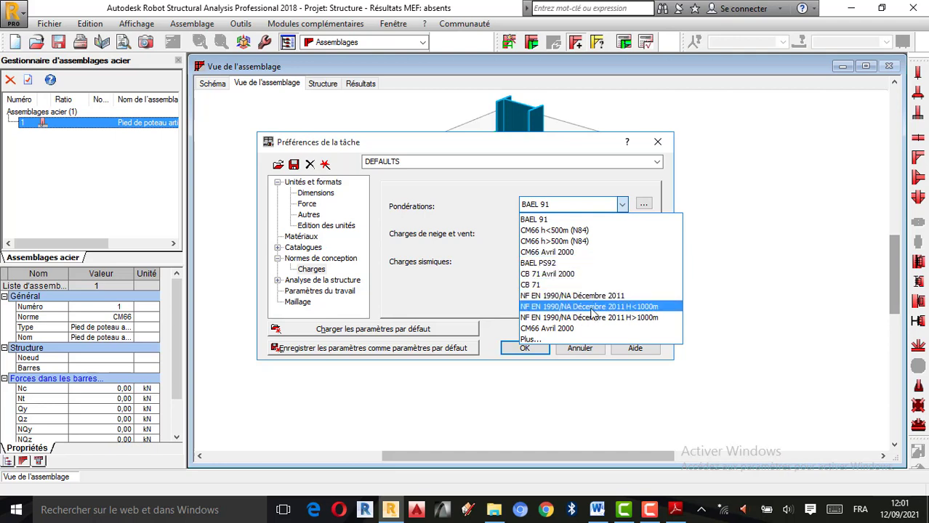
left_click(545, 338)
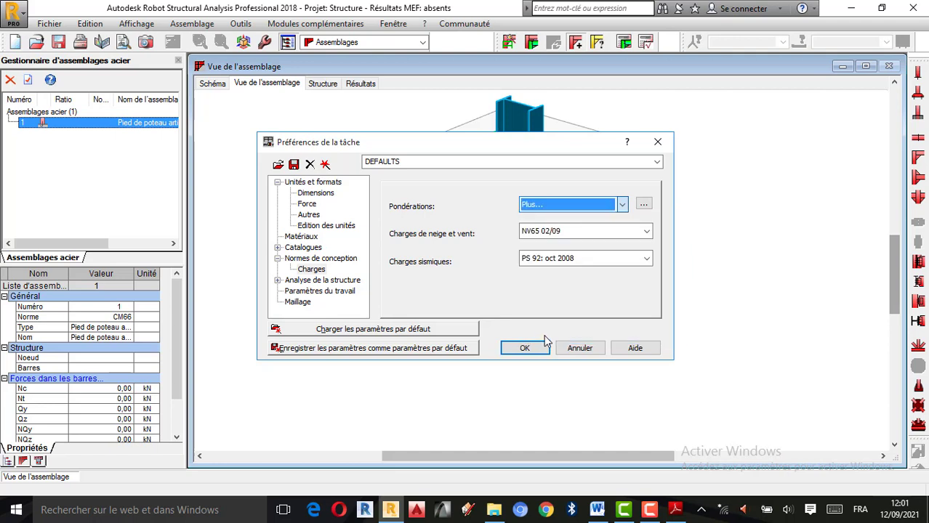
left_click(623, 206)
left_click(565, 211)
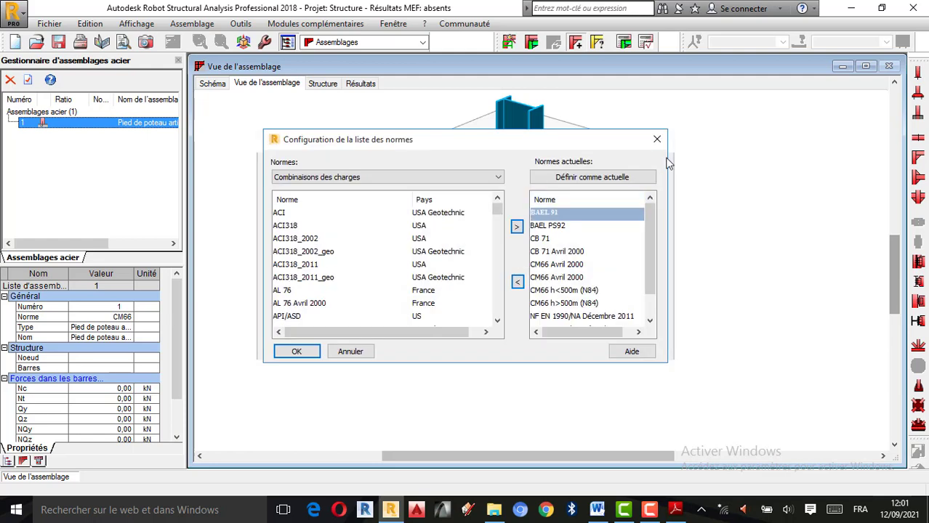
left_click(657, 139)
left_click(533, 348)
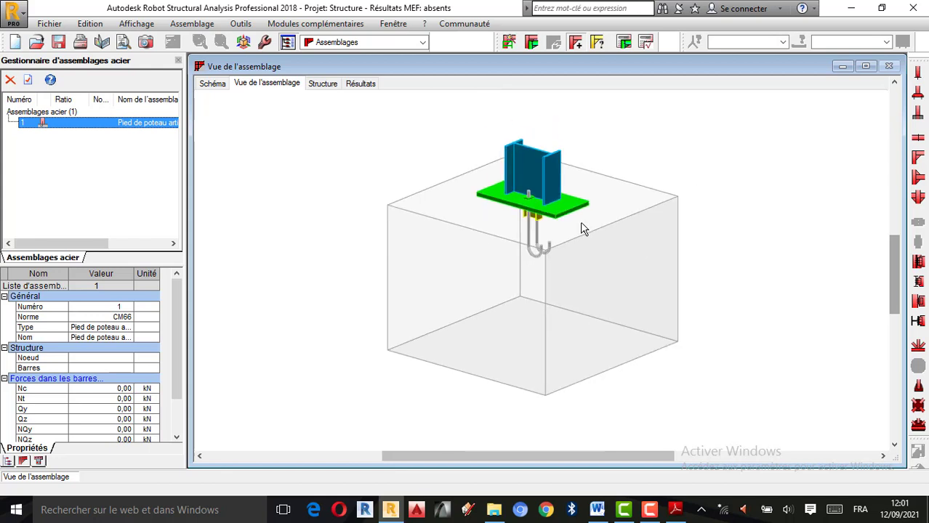
Create a second pinned column base connection (Pied de poteau articulé)
right_click(708, 177)
left_click(777, 127)
left_click(917, 73)
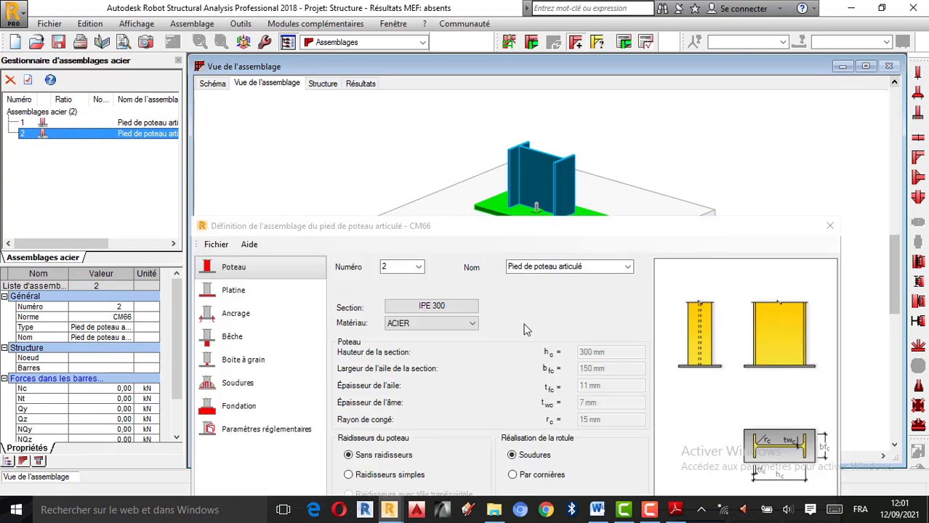
scroll(573, 149, "down", 2)
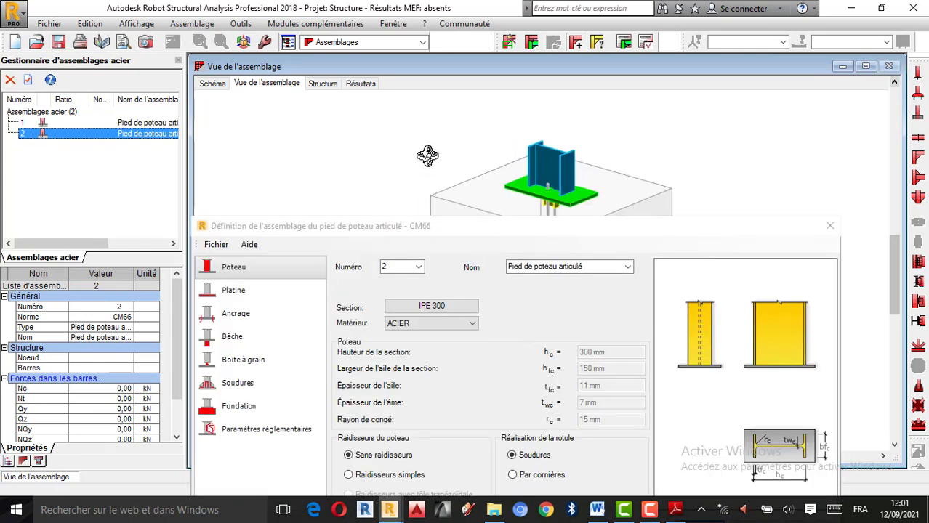
scroll(427, 156, "down", 1)
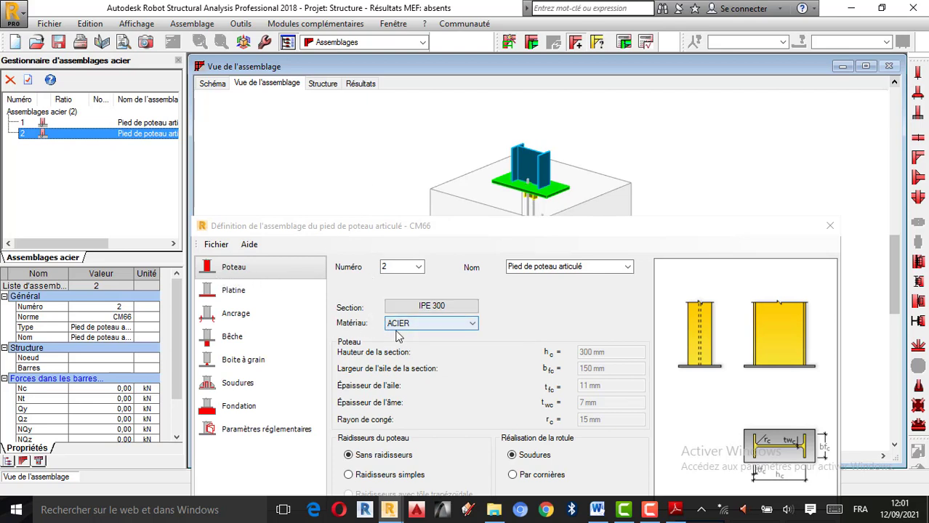
Check the steel material choice for the second connection's column and bring its whole definition dialog into view
left_click(453, 327)
left_click(452, 322)
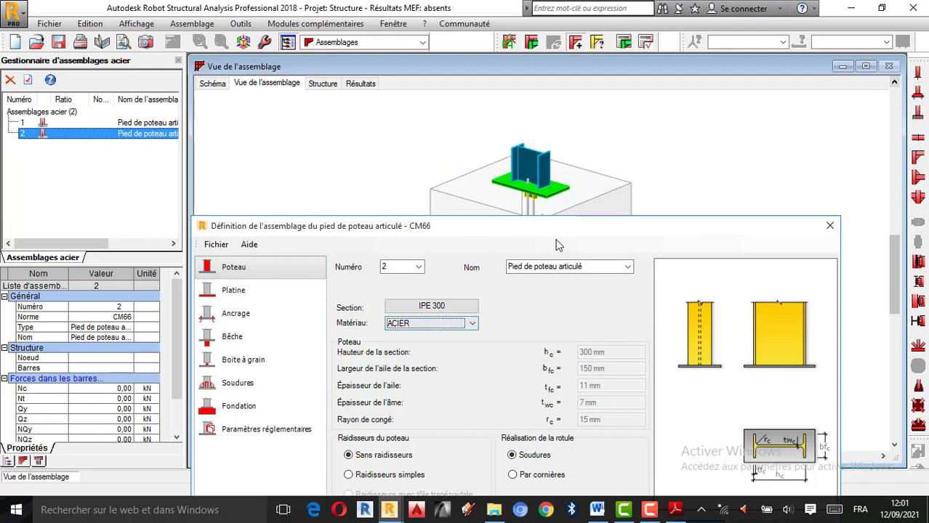
left_click_drag(584, 228, 591, 160)
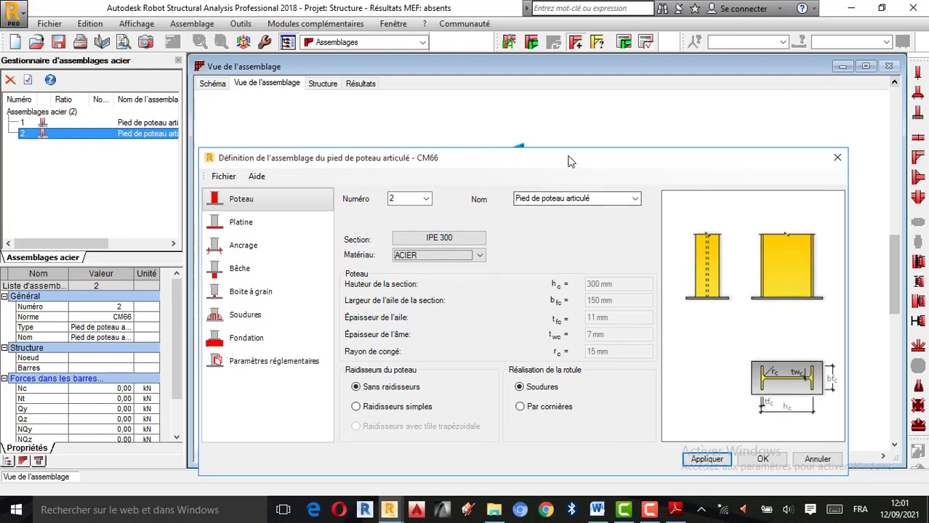
Try simple stiffeners and the angle-cleat hinge (Par cornières) on the column, and return to a welded hinge without stiffeners
scroll(555, 101, "down", 5)
scroll(550, 102, "up", 3)
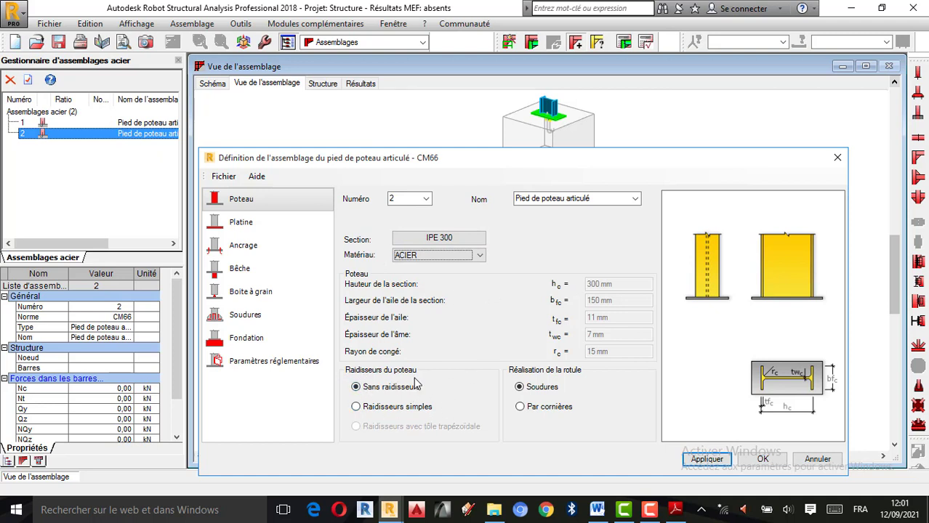
left_click(360, 410)
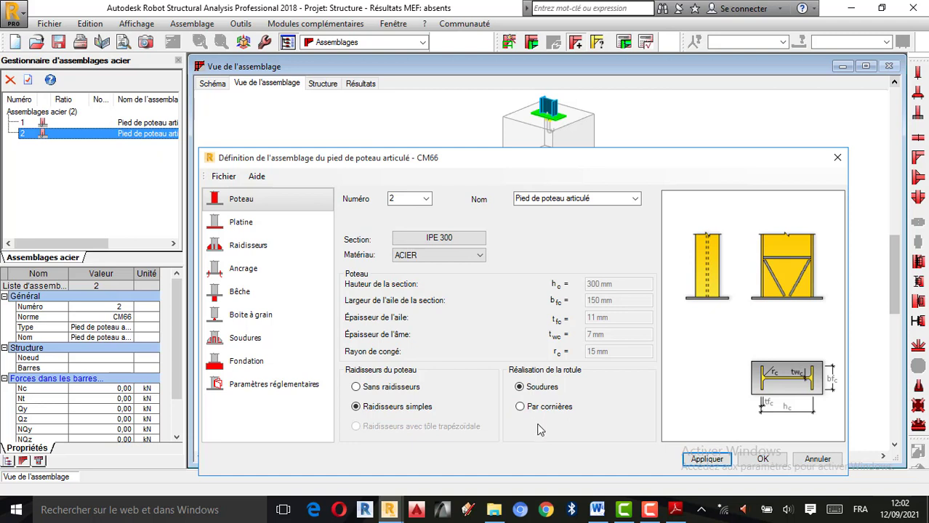
left_click(521, 408)
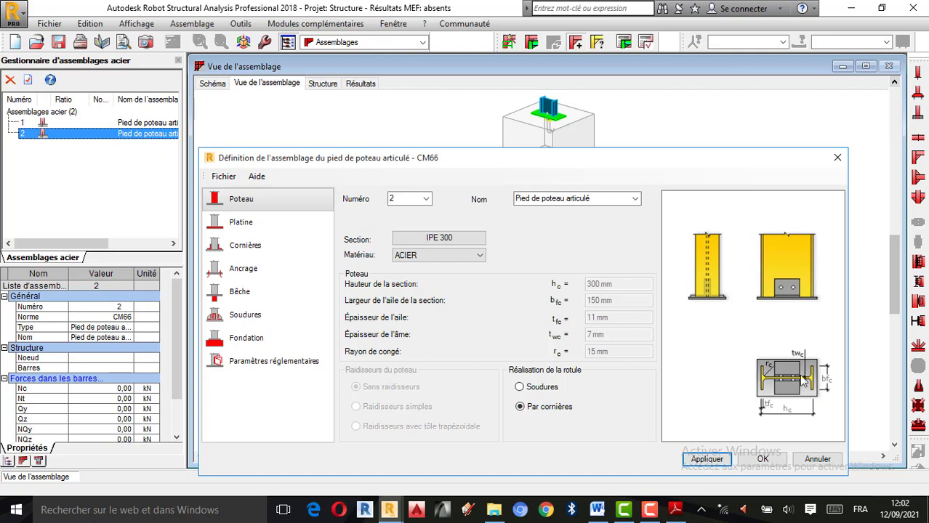
left_click(521, 387)
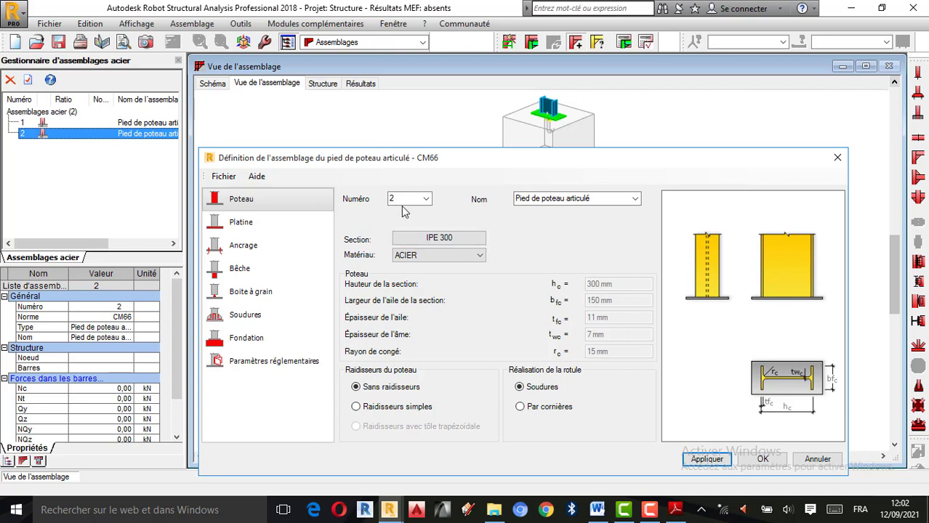
Check the available connection numbers in the column definition, keeping connection 2
left_click(428, 201)
left_click(420, 209)
left_click(426, 201)
left_click(414, 219)
Set the column base plate to 700 mm long, 350 mm wide and 30 mm thick, keeping ACIER as its material
left_click(235, 228)
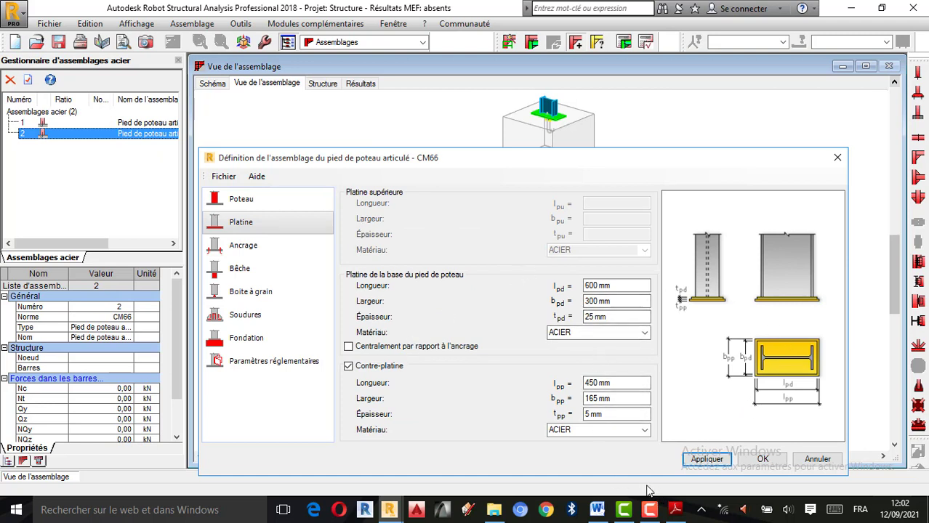
left_click(650, 509)
left_click(862, 451)
left_click(607, 287)
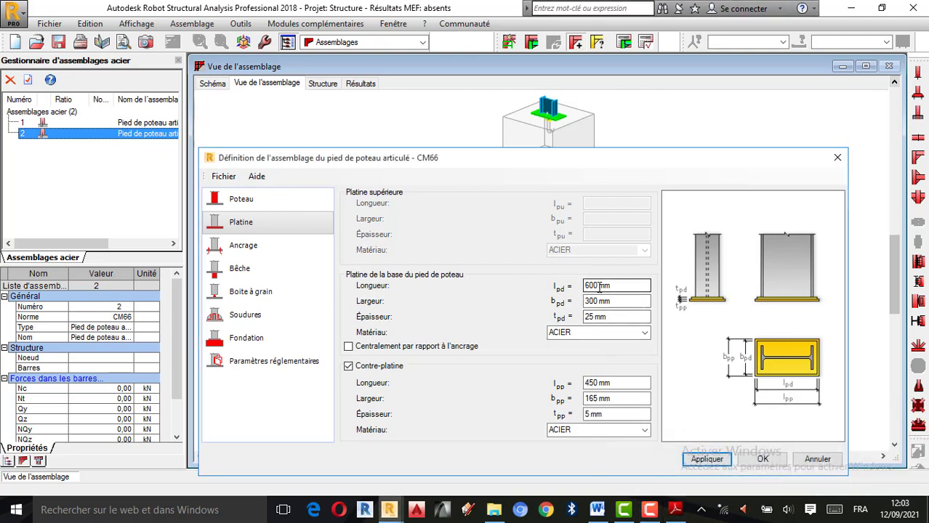
left_click(599, 288)
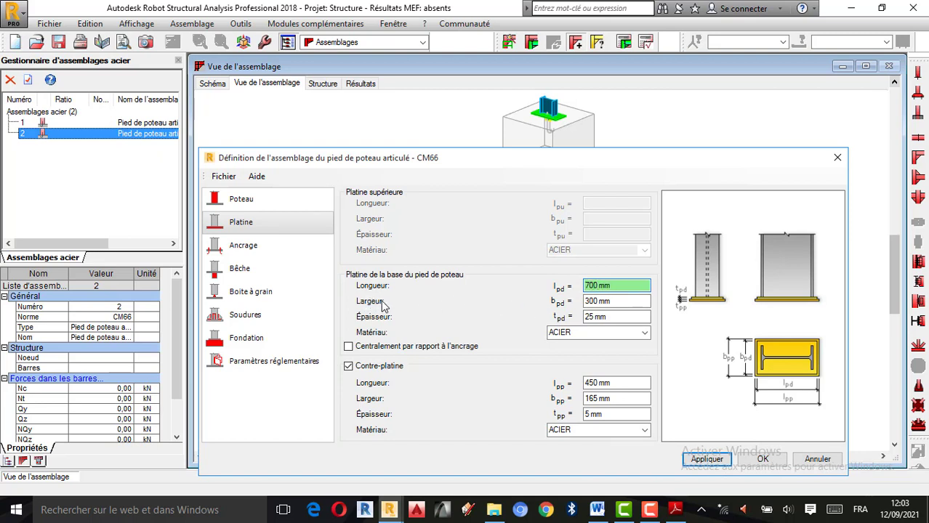
left_click(596, 304)
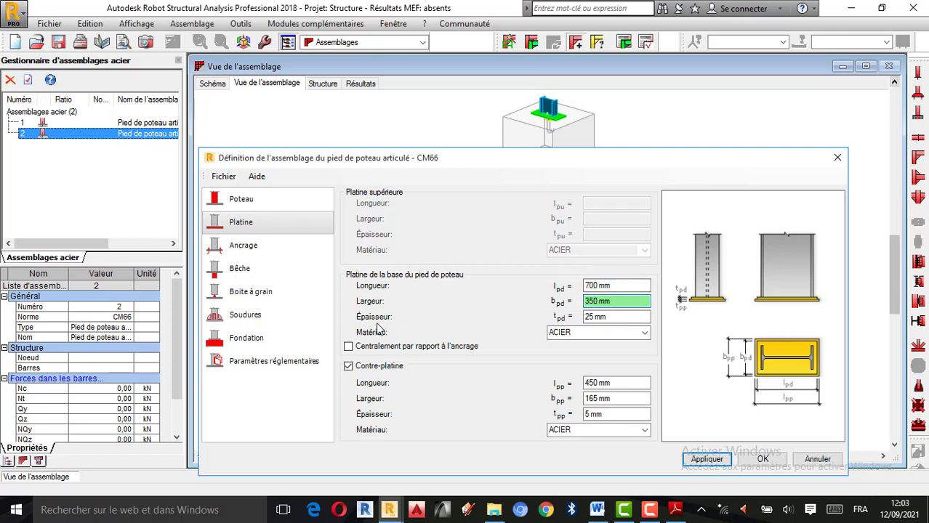
left_click(588, 316)
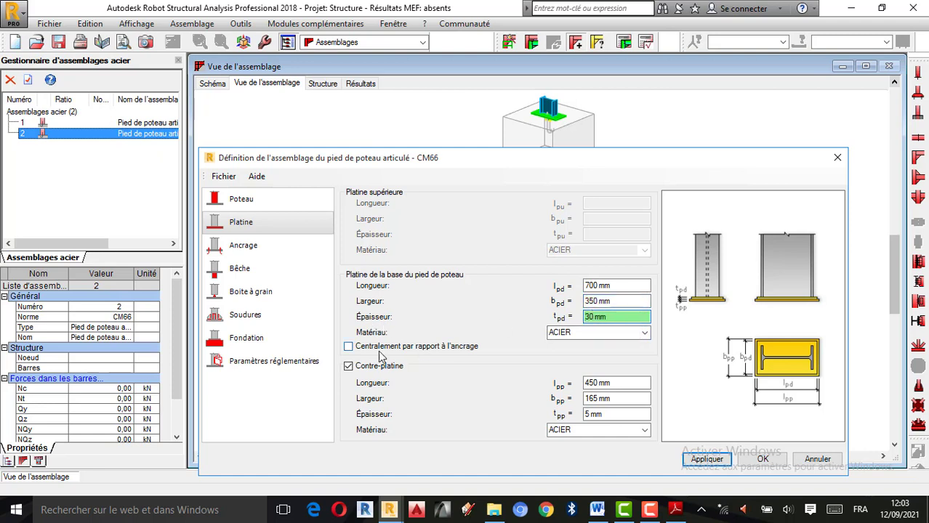
left_click(644, 333)
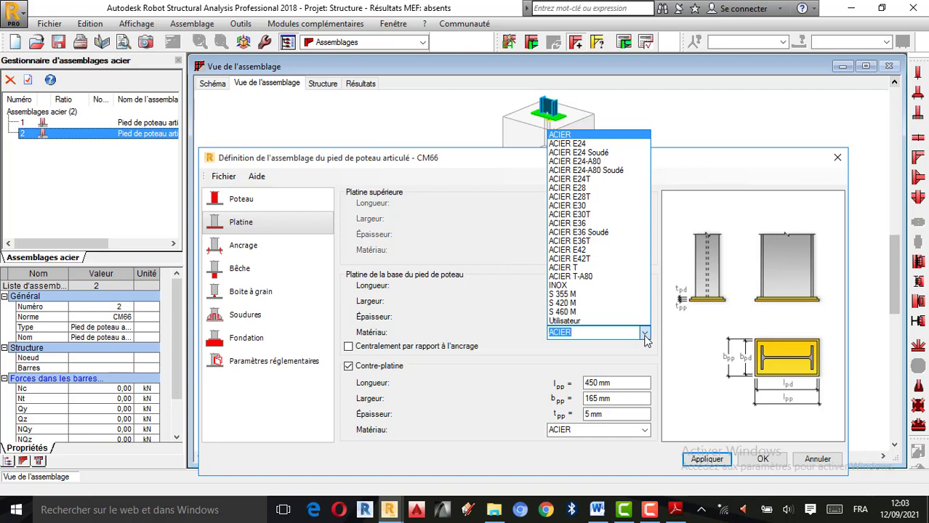
left_click(592, 337)
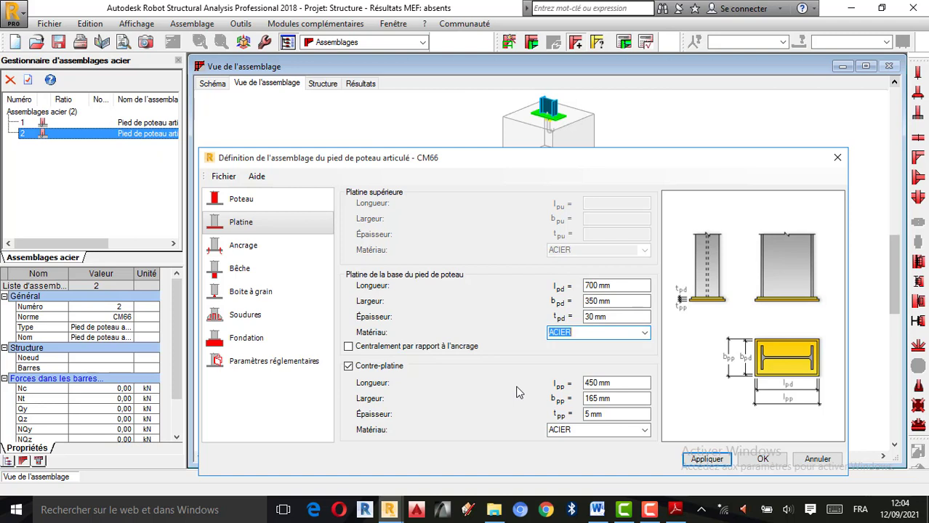
left_click(349, 348)
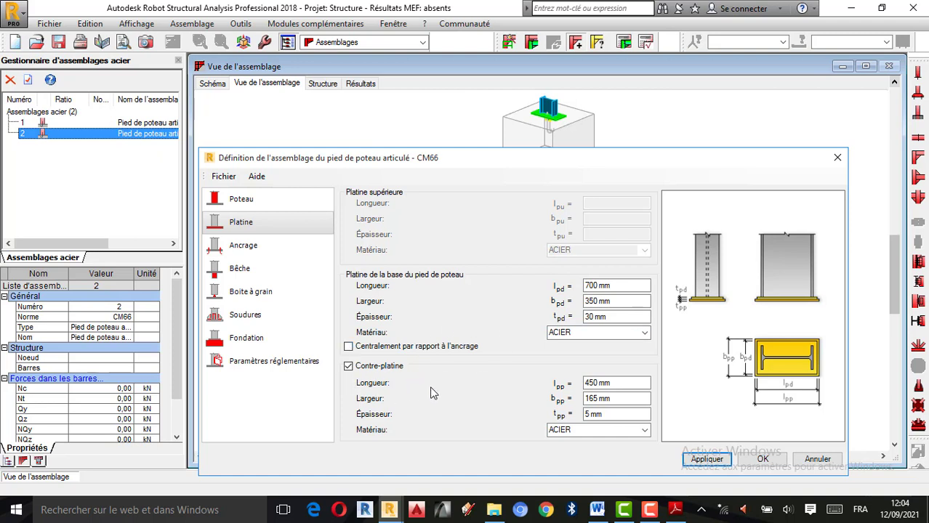
Set the contre-platine to 500 mm long, 170 mm wide and 10 mm thick, apply it and inspect the connection in 3D
left_click(594, 386)
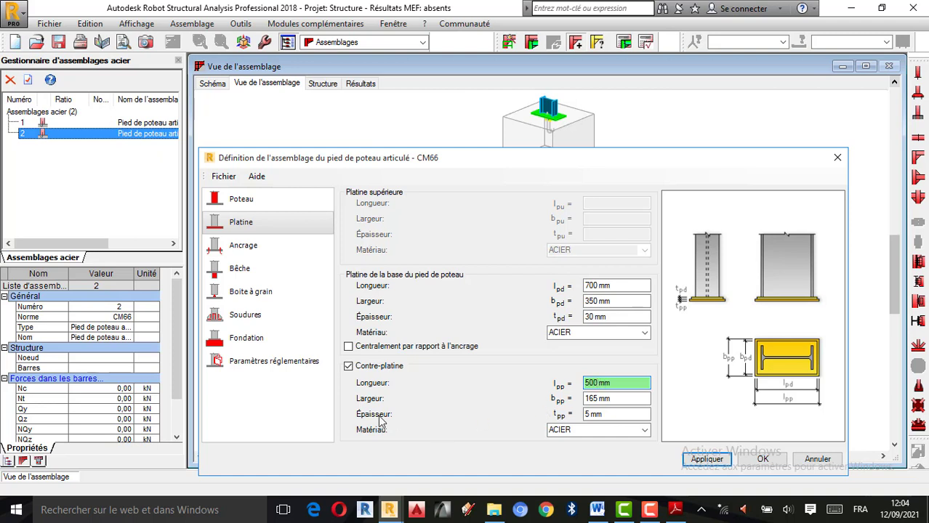
left_click(597, 399)
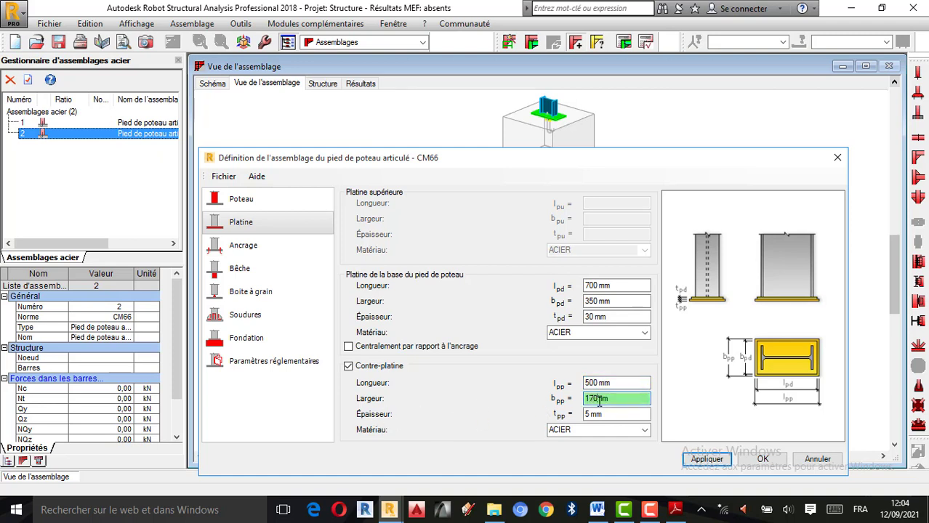
left_click(584, 414)
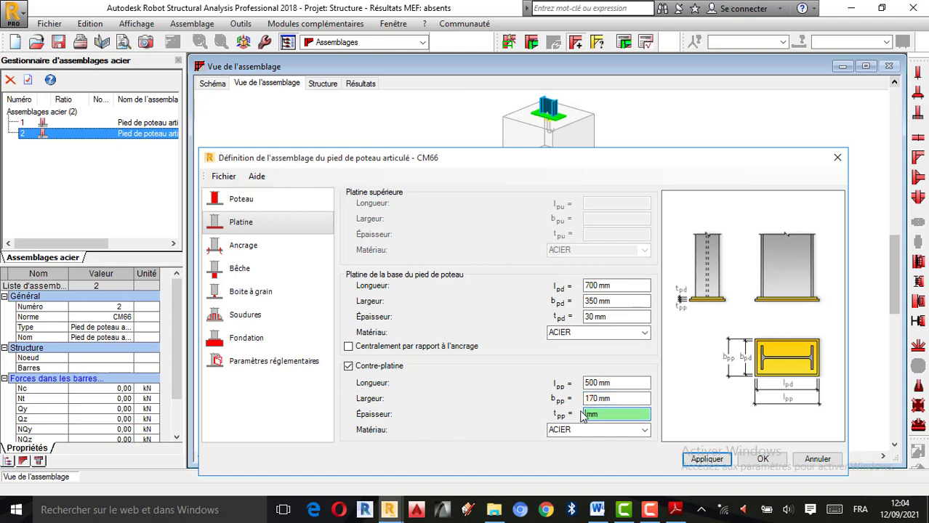
type("10")
left_click(714, 461)
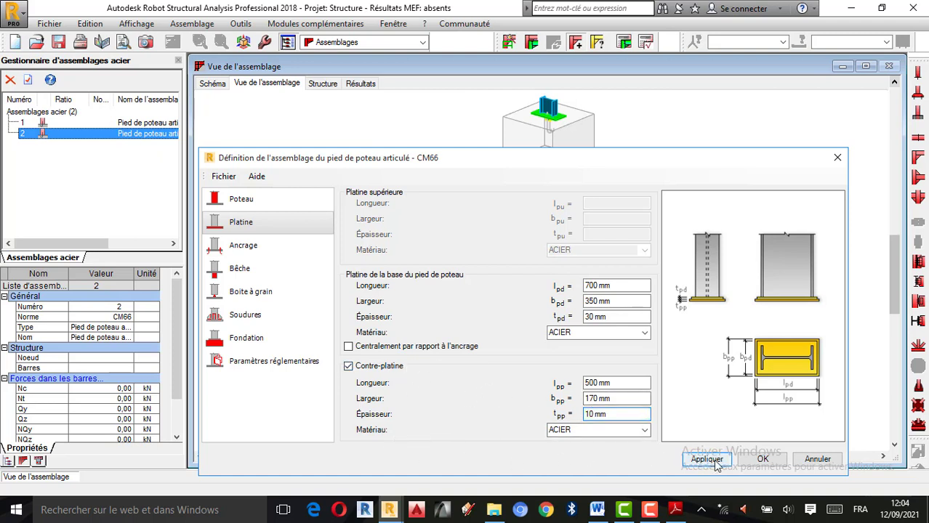
scroll(525, 110, "down", 4)
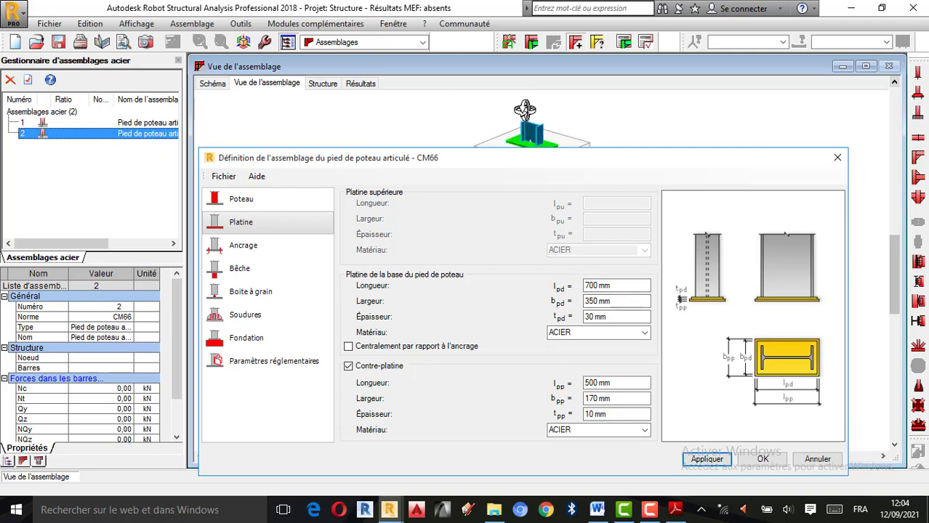
scroll(525, 109, "down", 3)
scroll(528, 132, "up", 3)
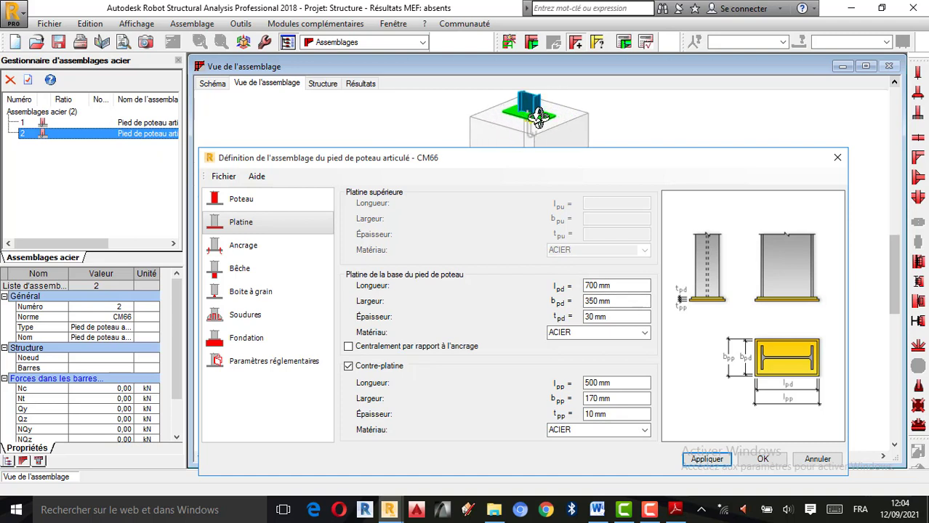
scroll(539, 118, "down", 1)
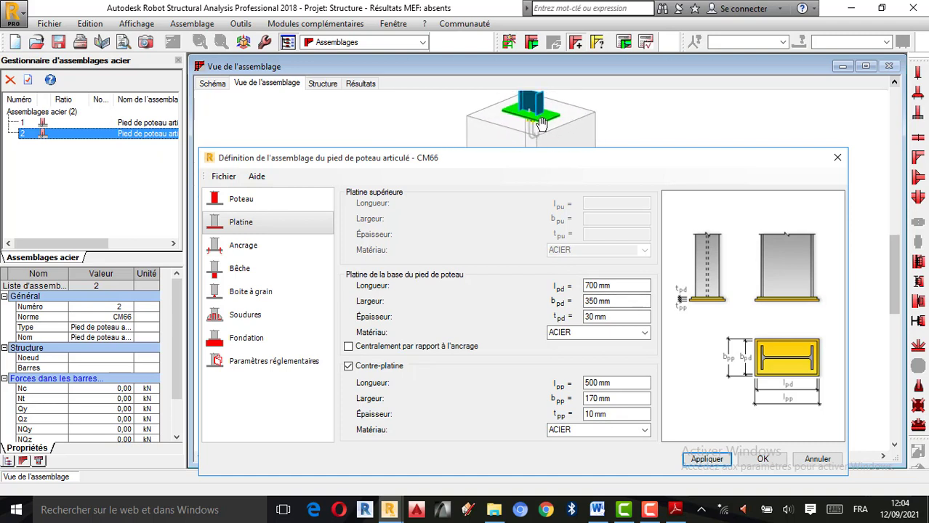
Review the anchorage settings, covering the layout types, shear plane, vertical spacing and anchor shapes, keeping the hooked anchor
left_click(255, 252)
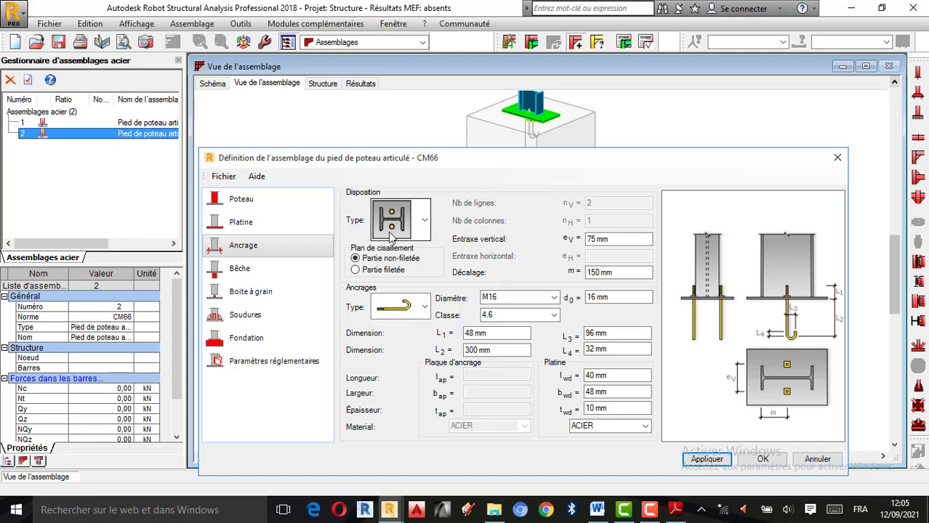
left_click(424, 222)
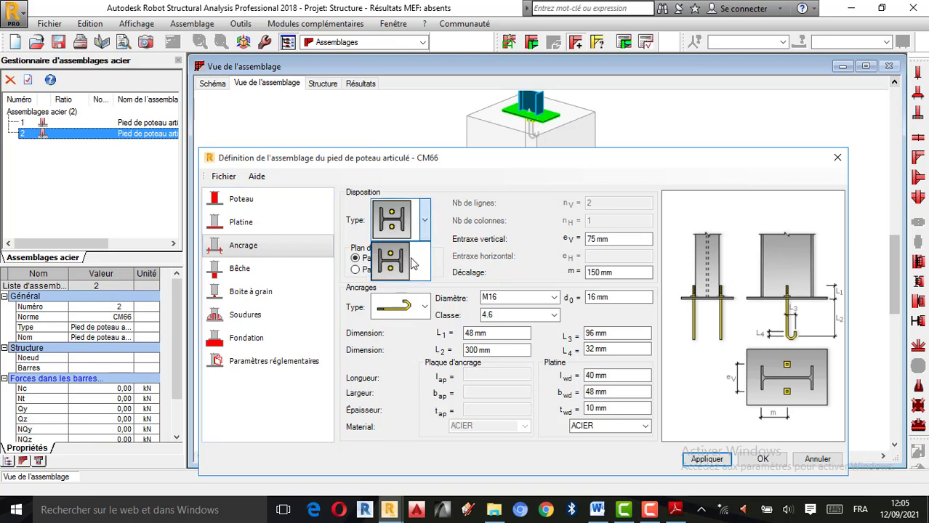
left_click(425, 226)
left_click(425, 227)
left_click(407, 255)
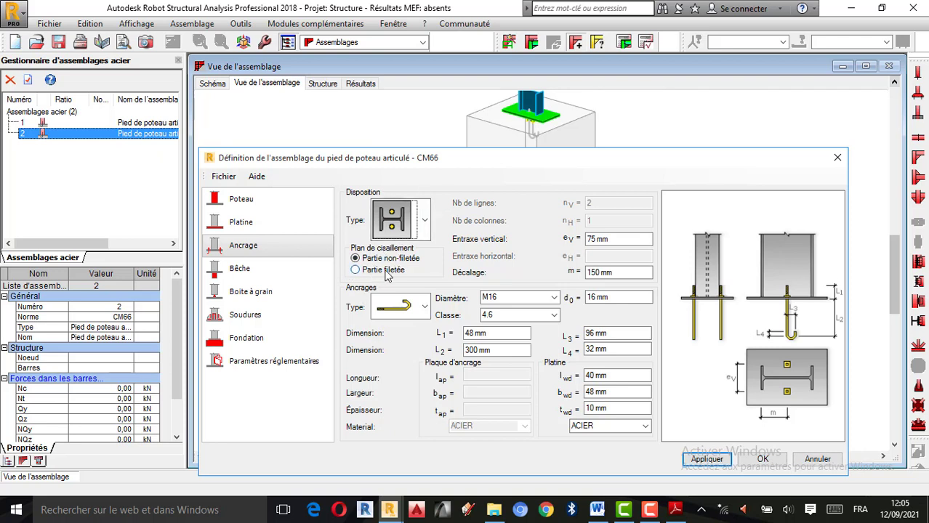
left_click(356, 271)
left_click(598, 240)
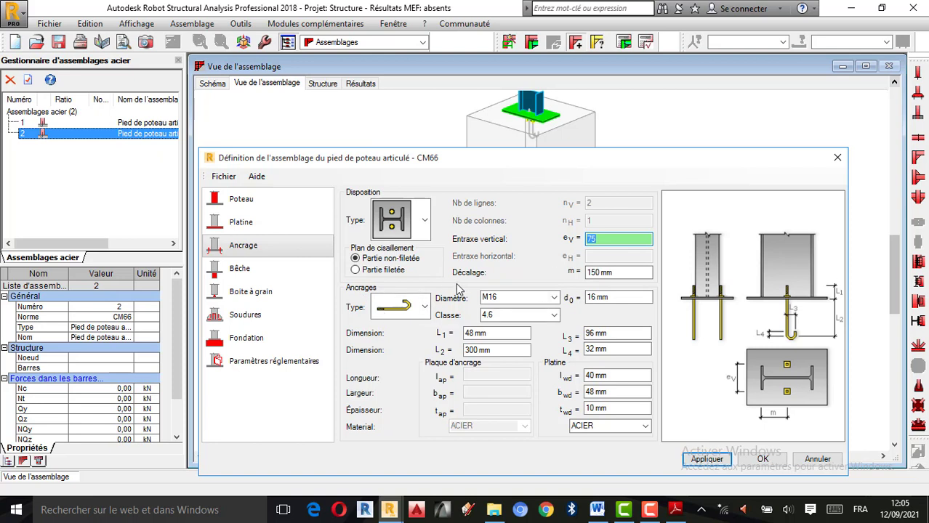
left_click(424, 308)
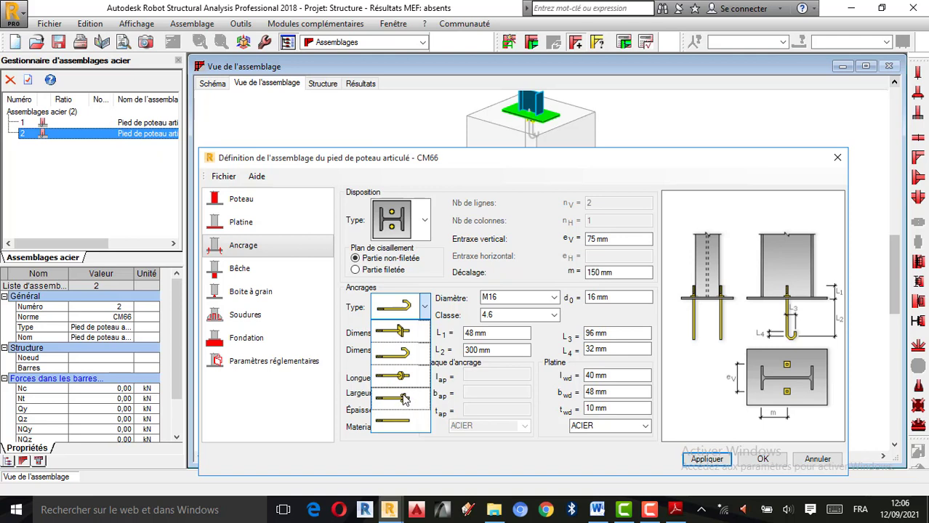
left_click(405, 313)
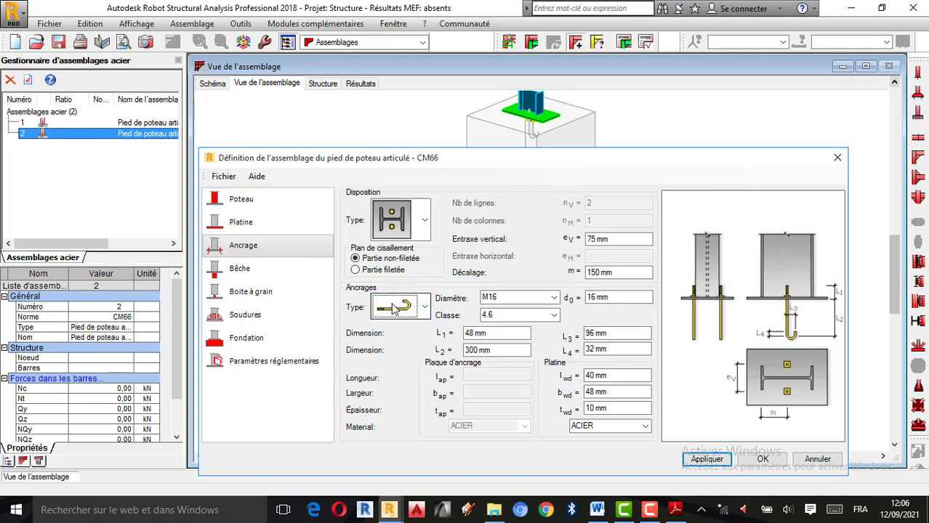
Set the anchors to diameter M20 and class 4.8
left_click(554, 299)
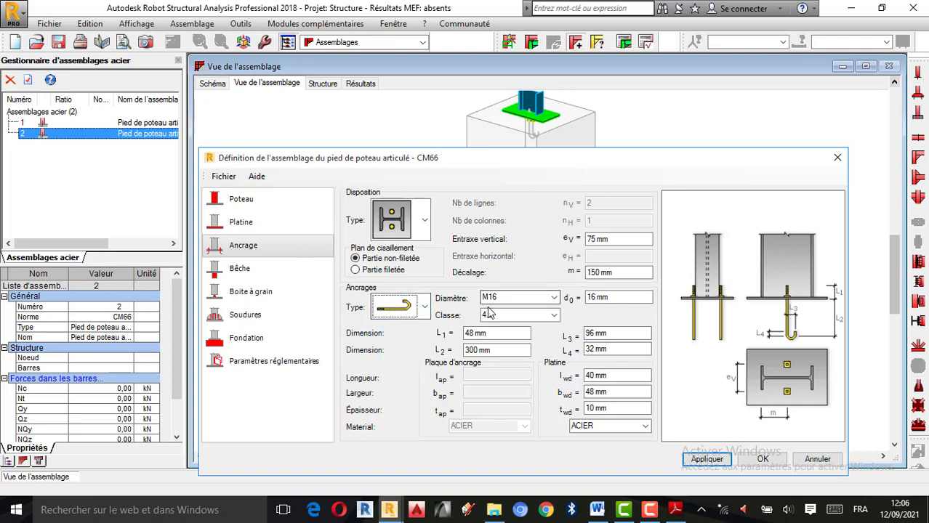
left_click(555, 301)
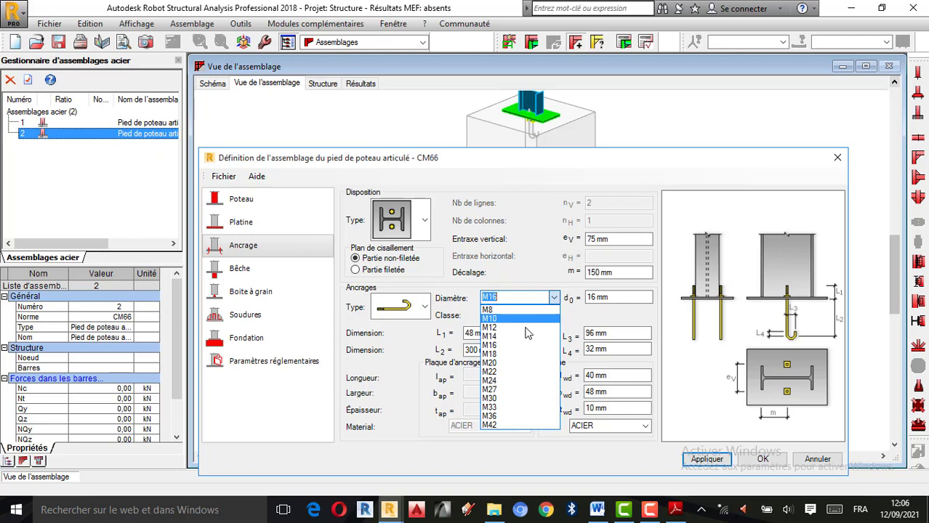
left_click(506, 366)
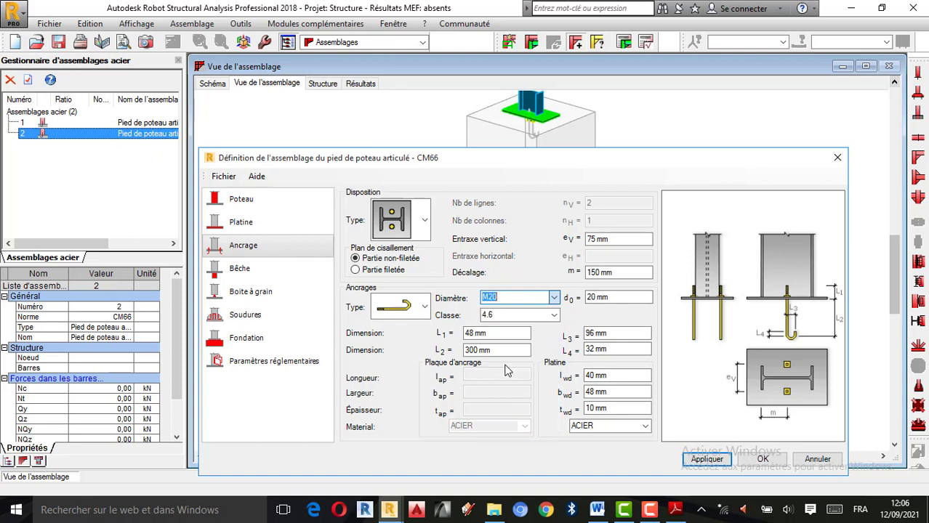
left_click(555, 315)
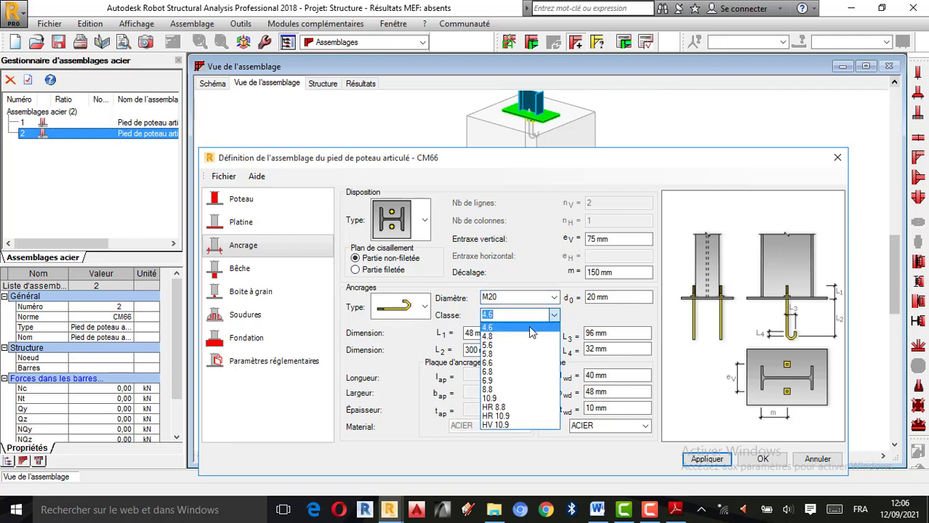
left_click(506, 334)
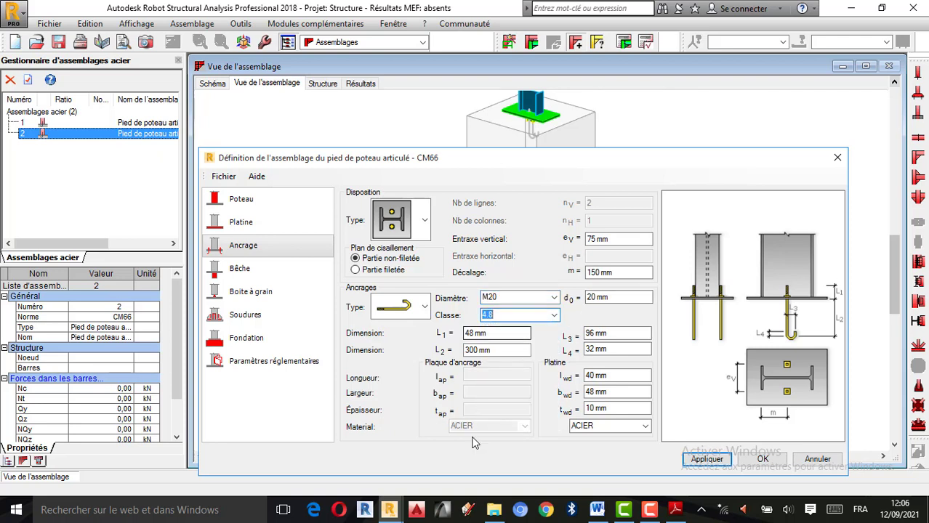
Switch to Adobe Reader and look through the Eurocode 3 document EC. 3.1.1 A2.pdf
left_click(675, 509)
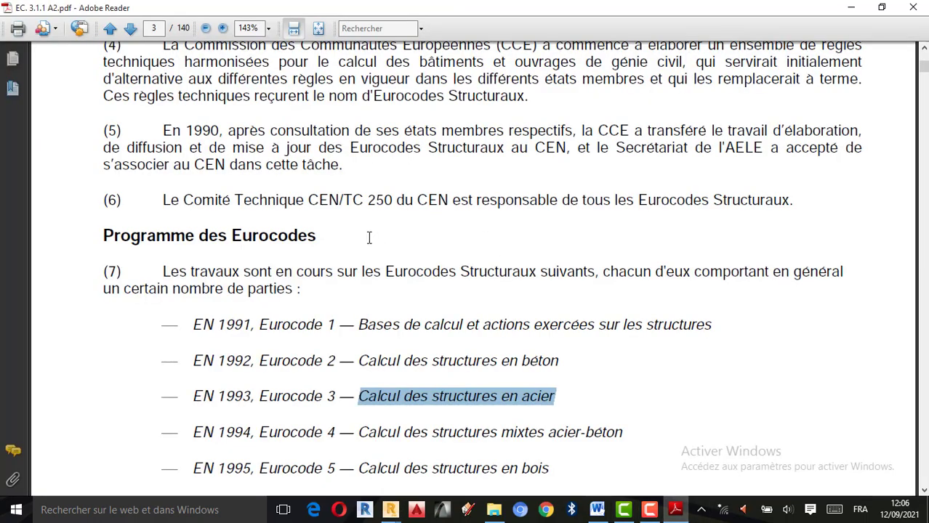
scroll(368, 237, "down", 15)
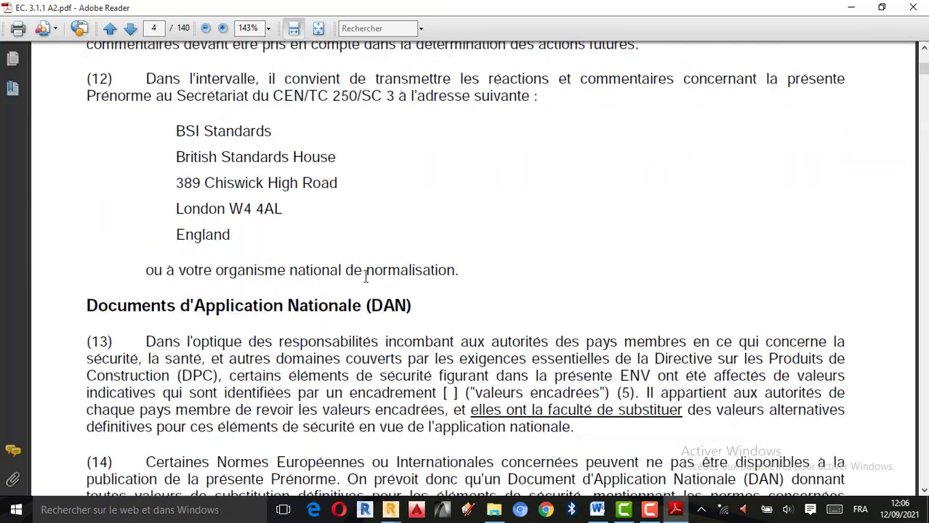
scroll(366, 280, "down", 15)
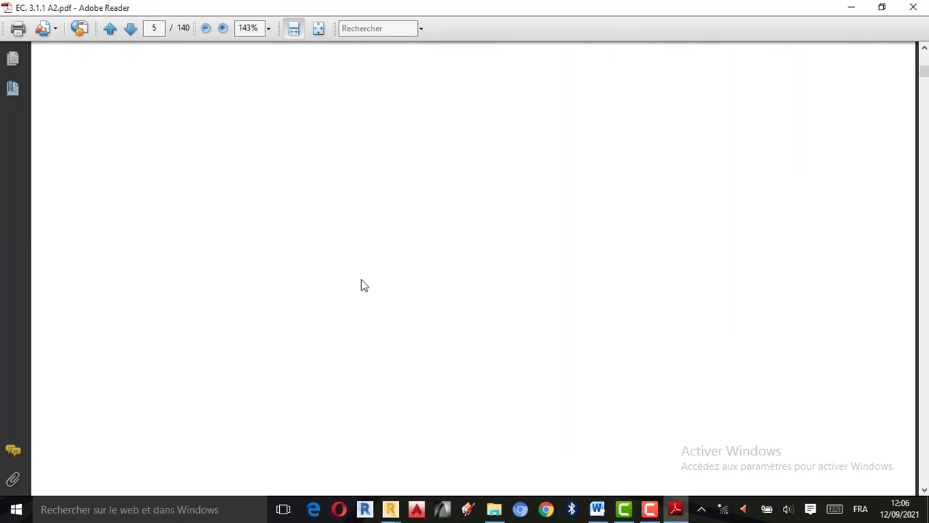
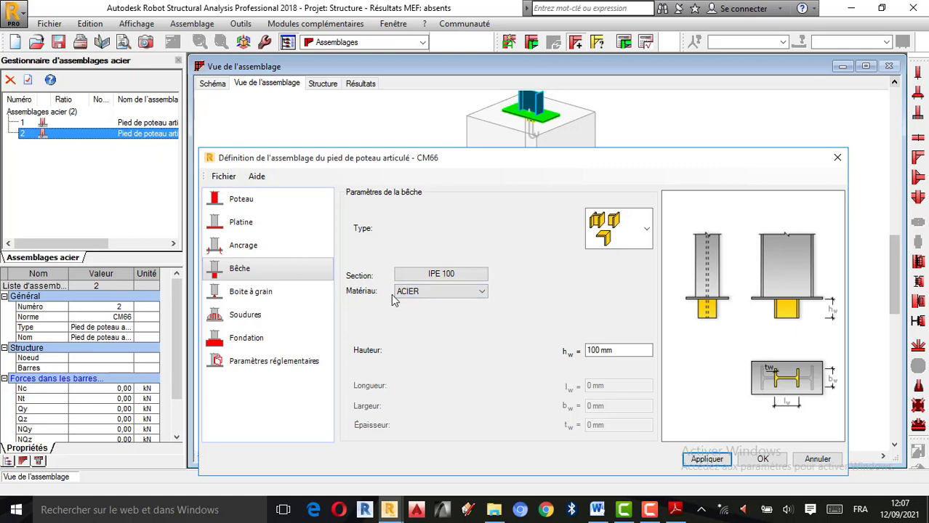
Set the anchor embedment dimension L2 to 250 mm in the anchorage settings and apply it
left_click(614, 351)
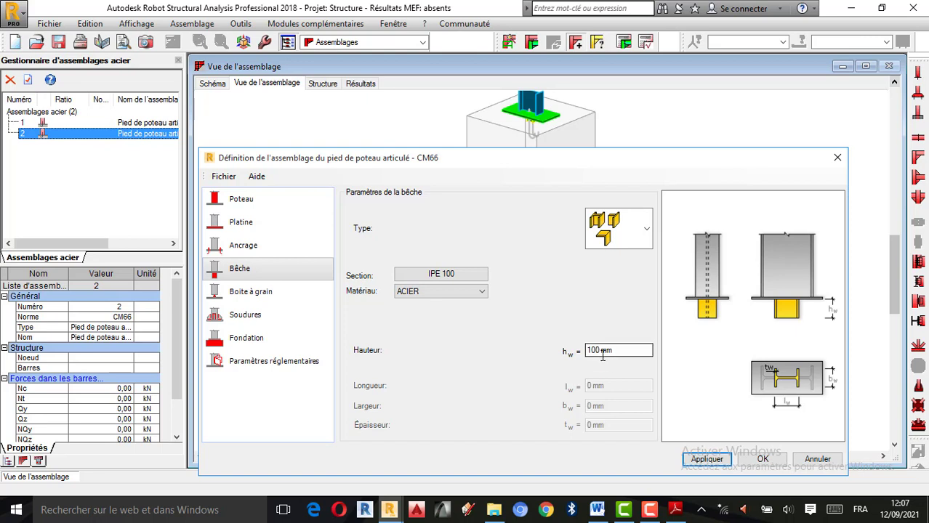
left_click(231, 250)
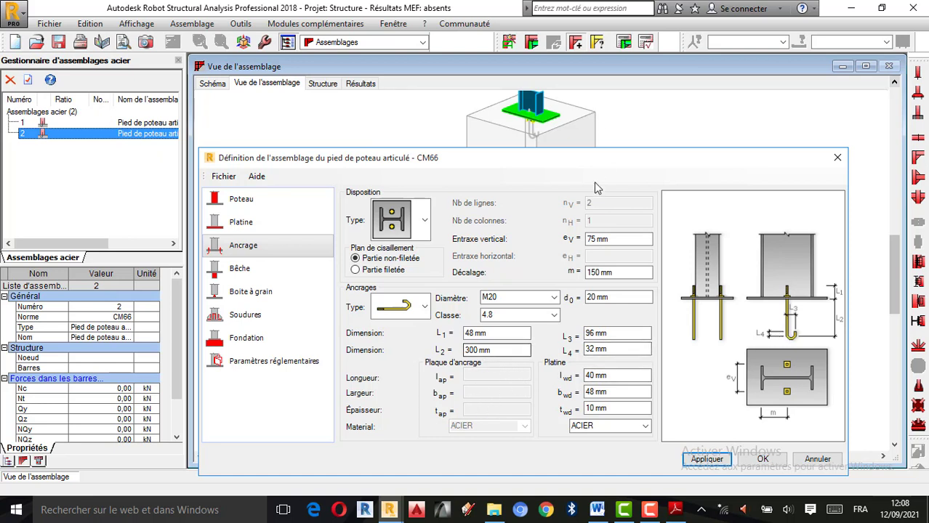
double_click(477, 350)
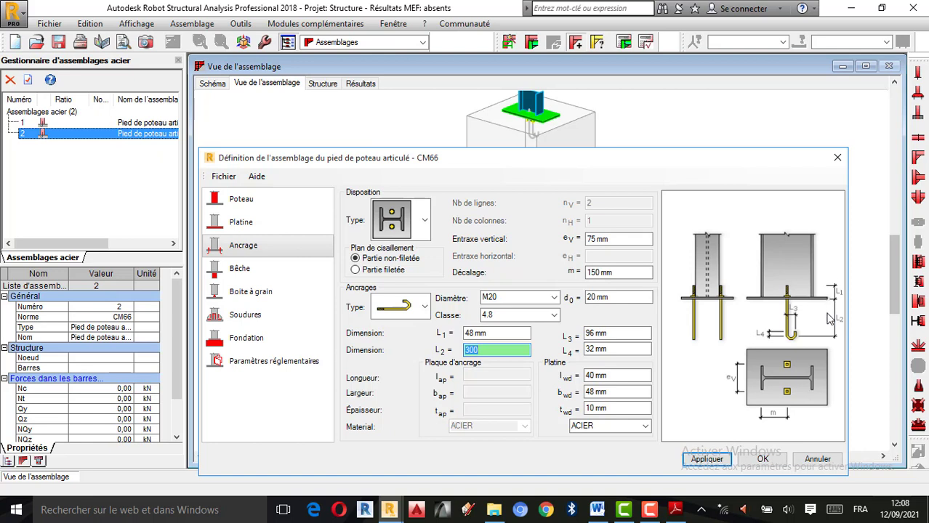
key("BackSpace")
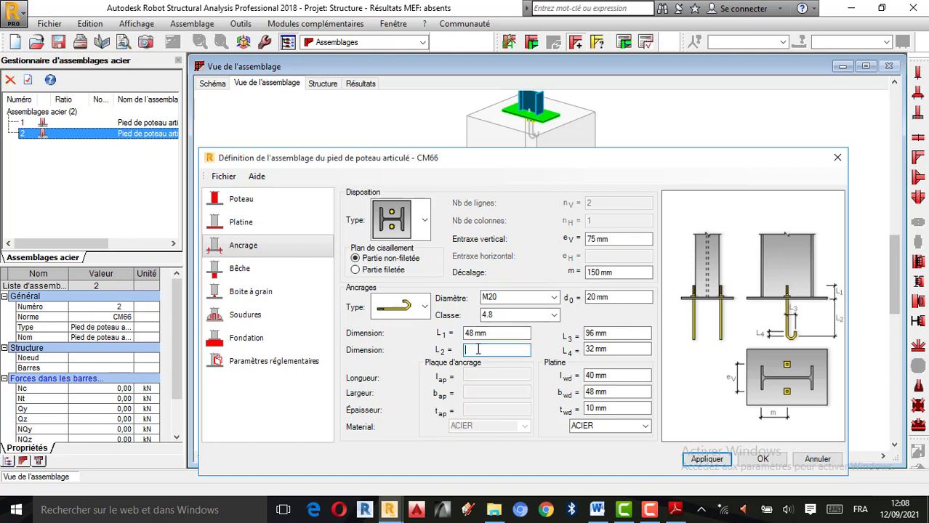
type("250")
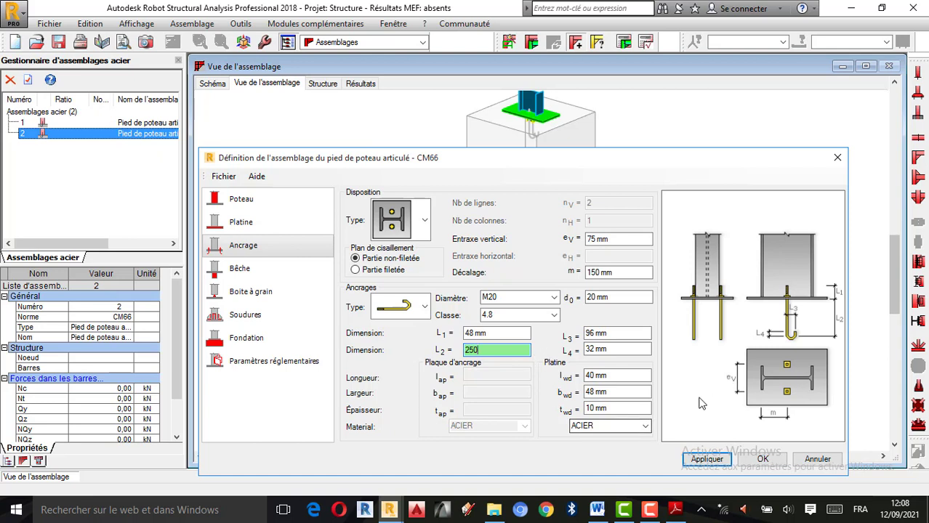
left_click(709, 464)
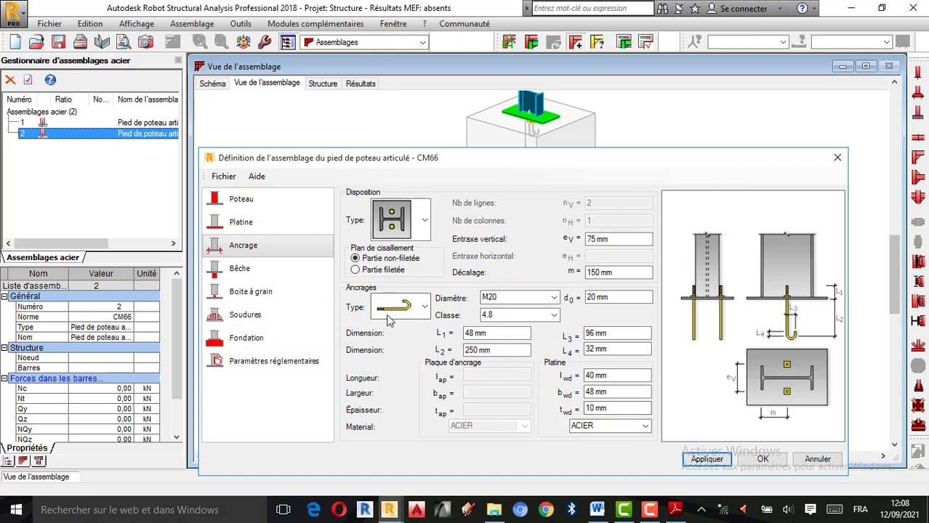
Try the plate-built type for the bêche, then return to the profile type and apply the IPE 100 section
left_click(249, 275)
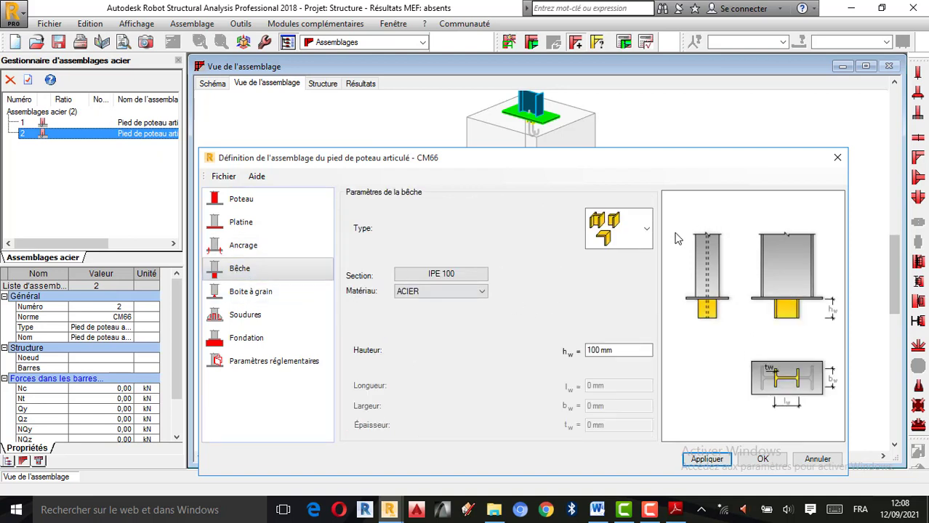
left_click(650, 234)
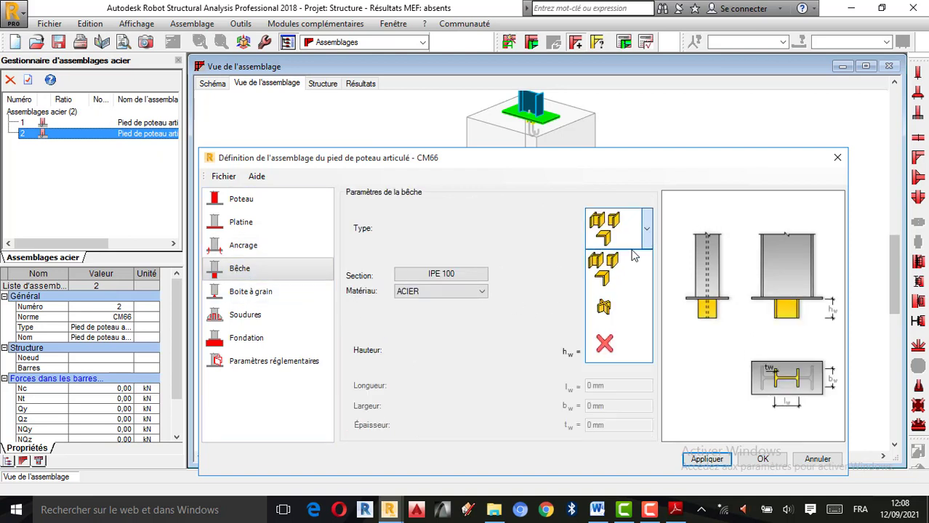
left_click(603, 310)
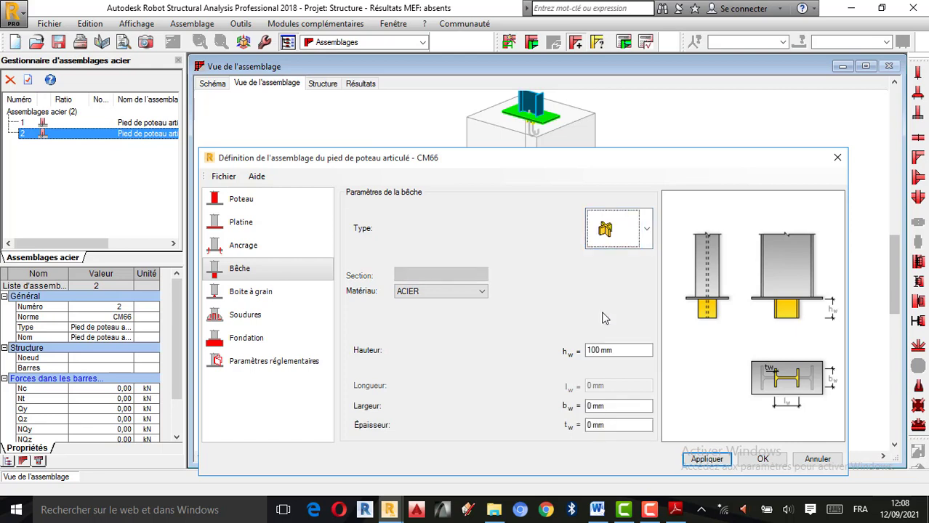
left_click(647, 232)
left_click(615, 269)
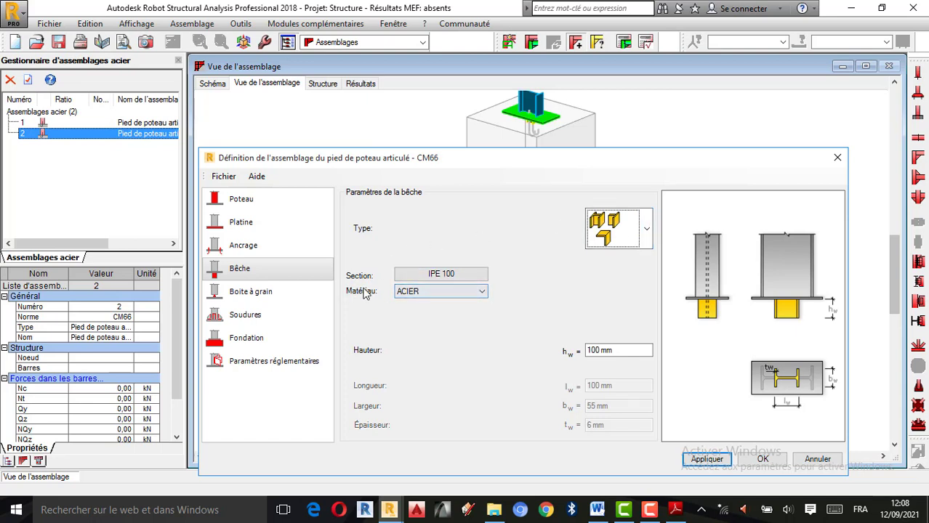
left_click(436, 274)
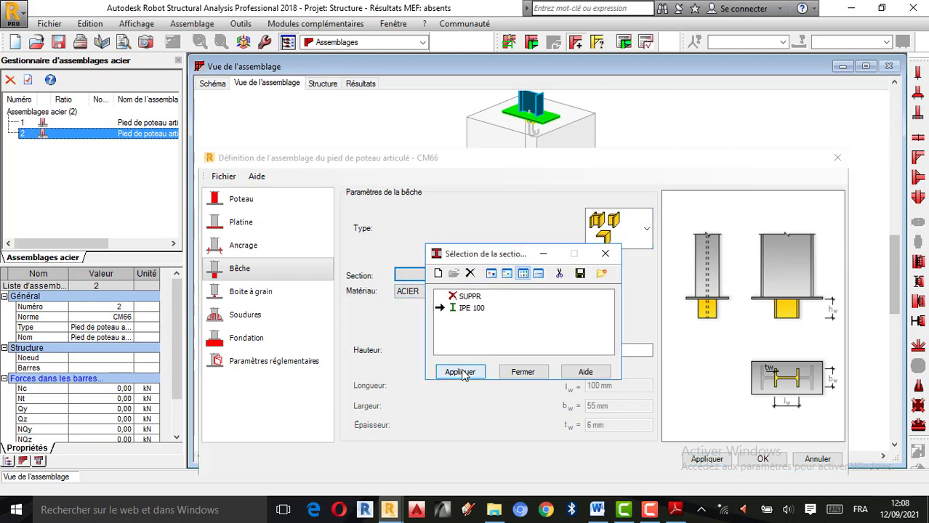
left_click(460, 372)
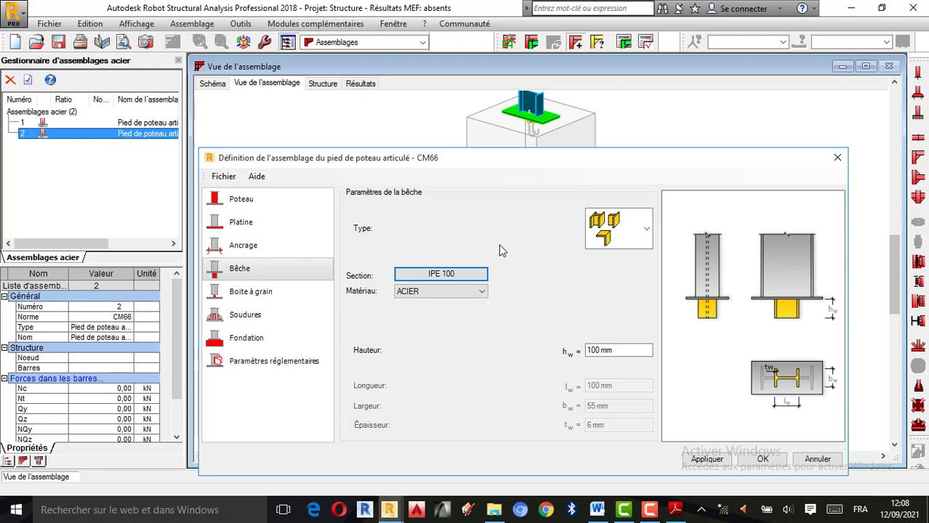
Set the height of the bêche to 120 mm
left_click(596, 351)
key("BackSpace")
key("BackSpace")
type("2")
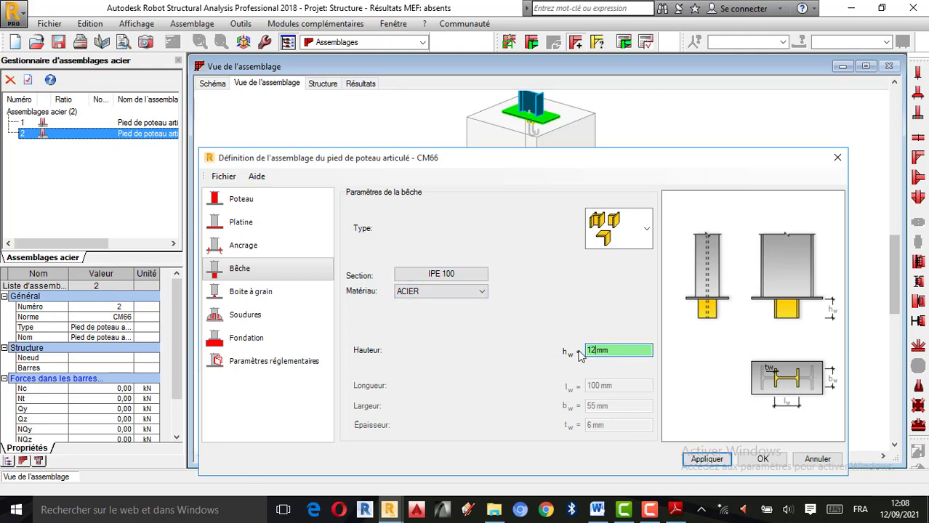
type("0")
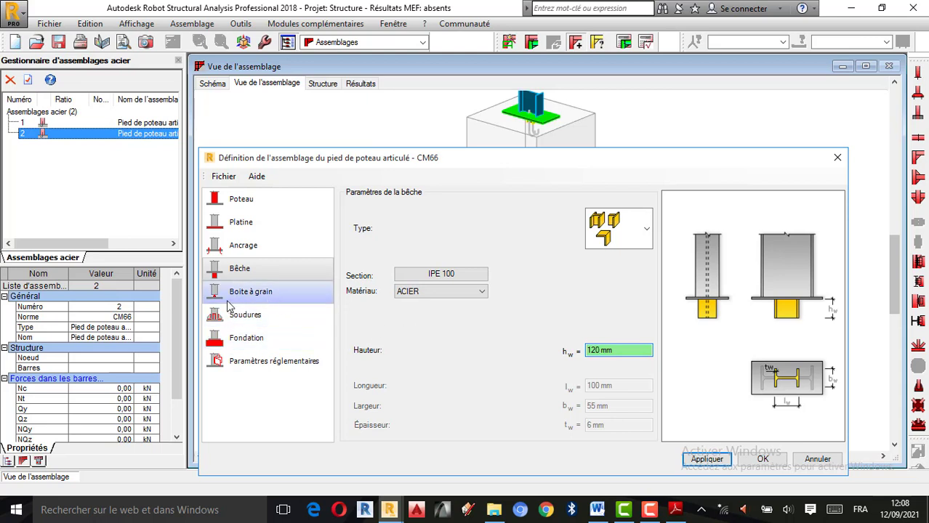
Set the weld sizes to 10 mm for the platine principale and 5 mm for the bêche, leaving the pied de poteau plate weld disabled
left_click(218, 298)
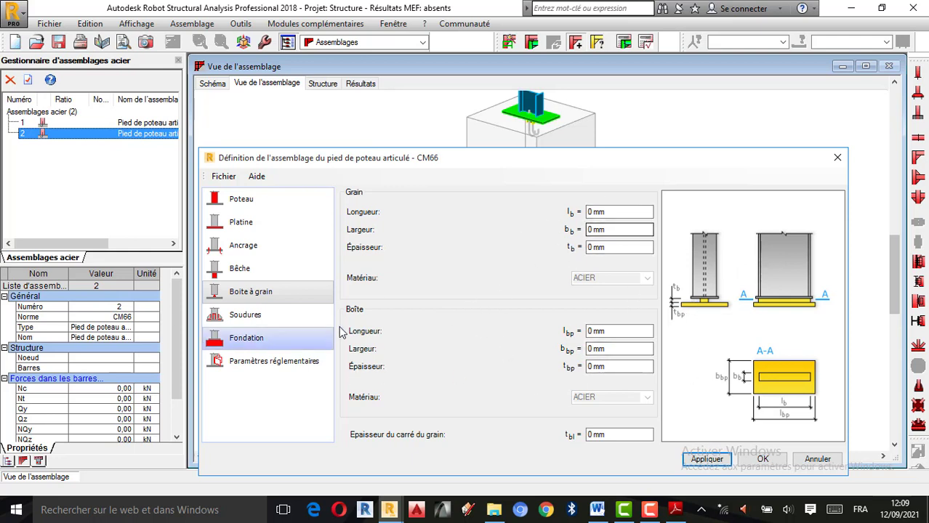
left_click(291, 324)
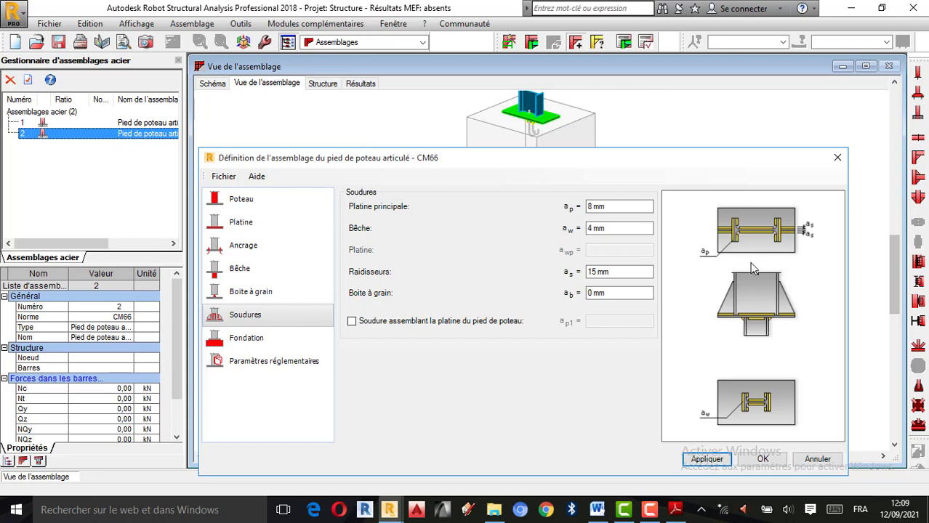
left_click(594, 206)
key("BackSpace")
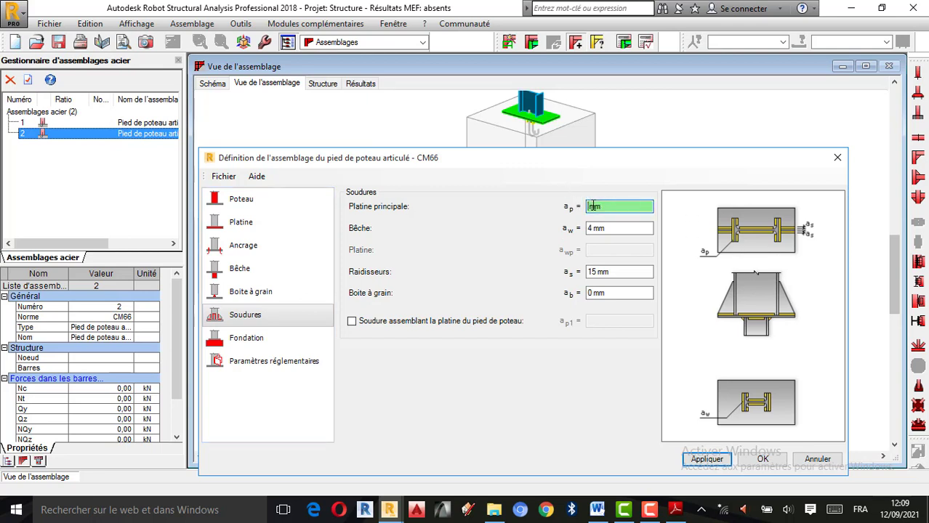
type("10")
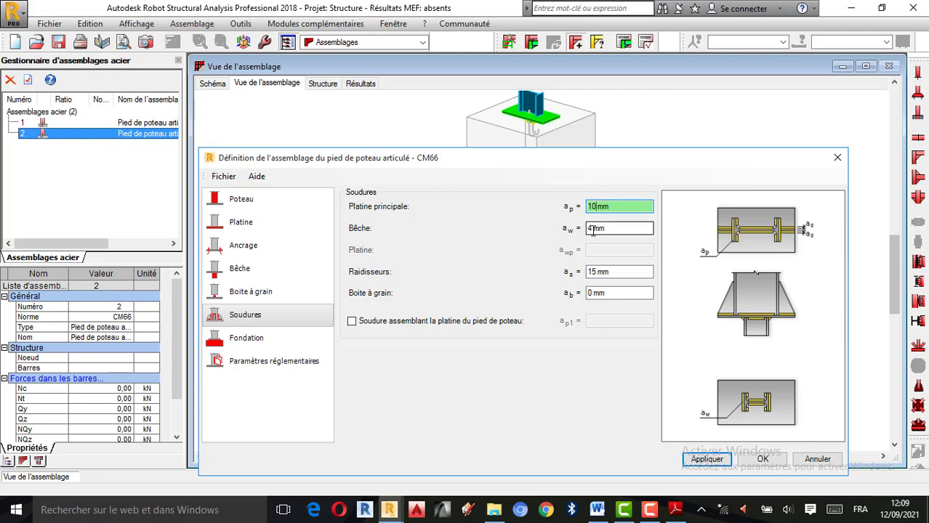
left_click(594, 230)
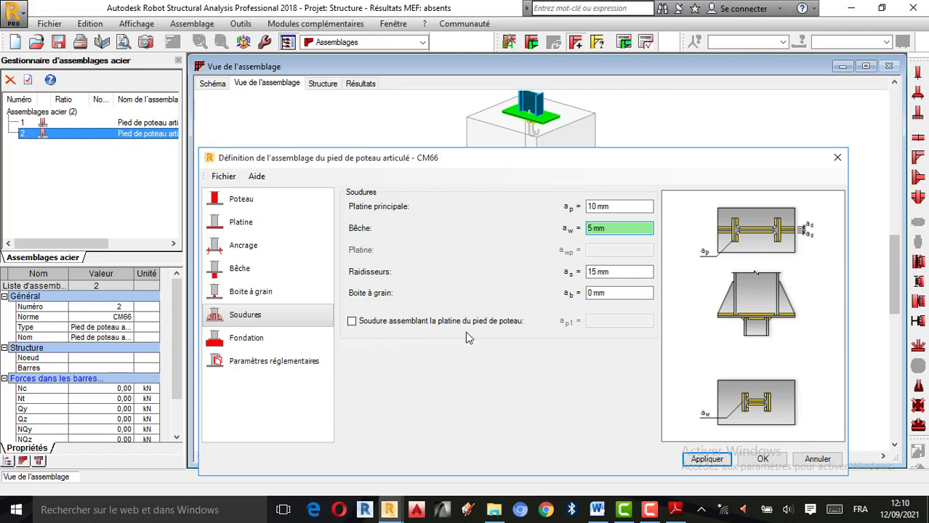
left_click(352, 322)
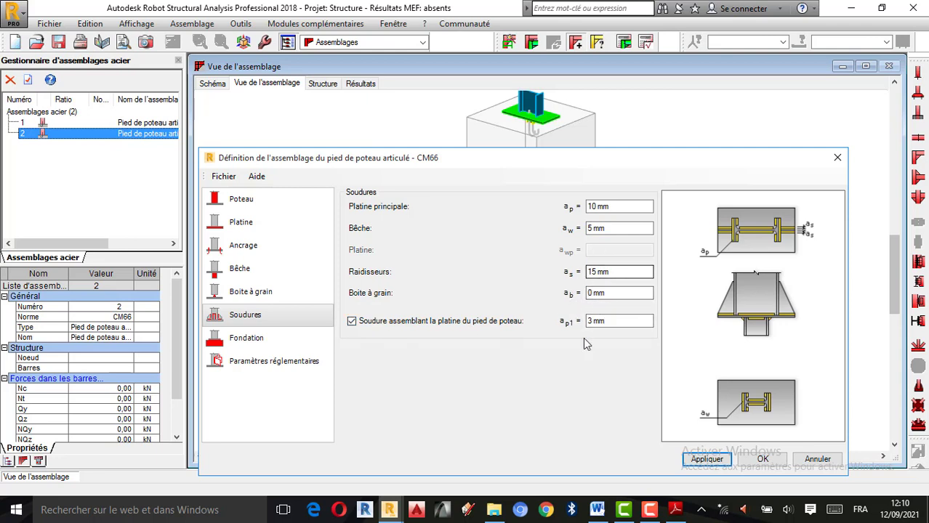
left_click(352, 322)
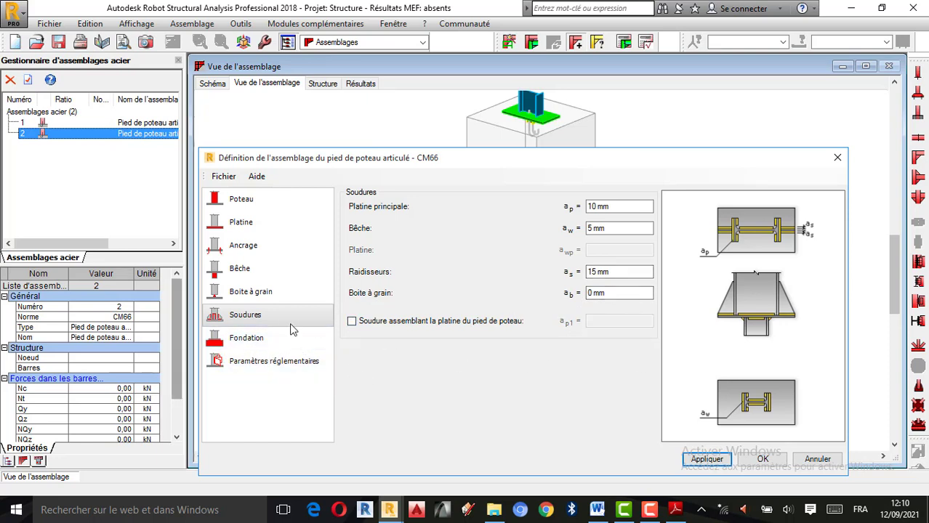
Set the foundation dimensions to 1500 mm long, 1000 mm wide and 800 mm high
left_click(244, 343)
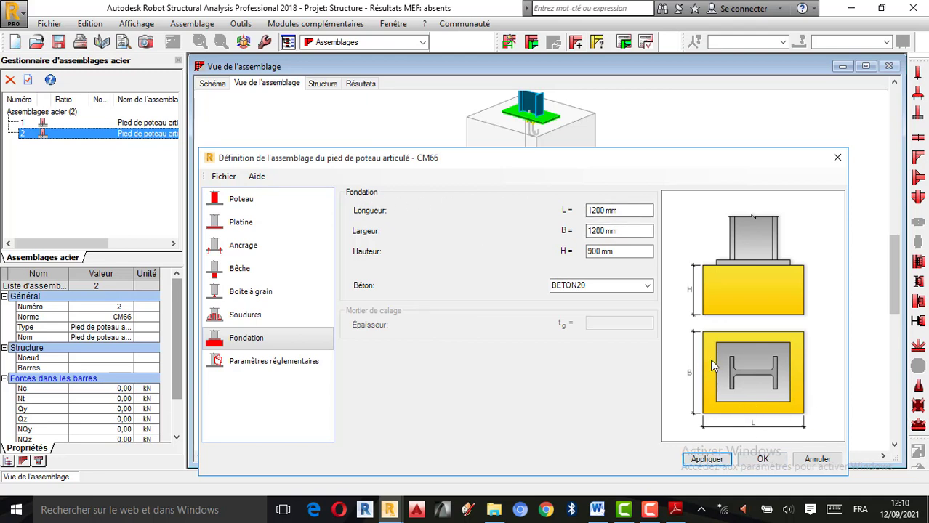
left_click(596, 210)
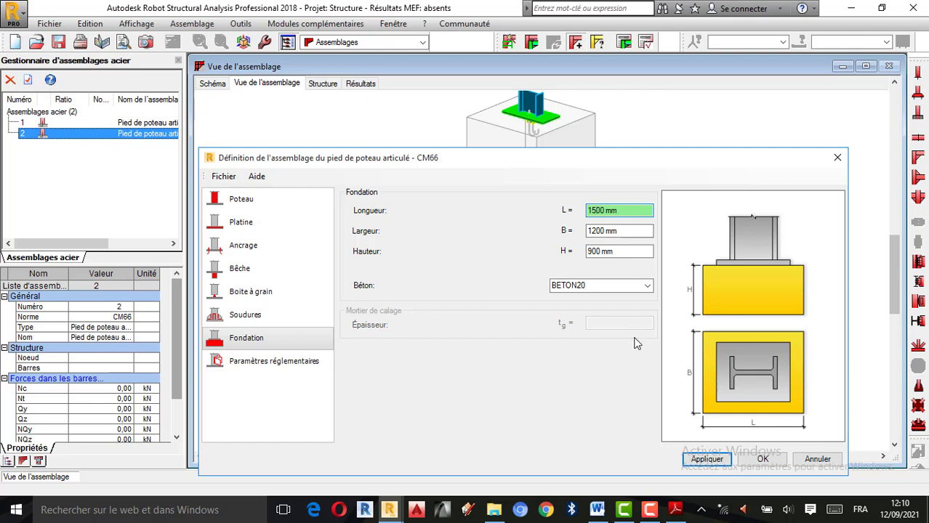
key("BackSpace")
key("Delete")
left_click(596, 231)
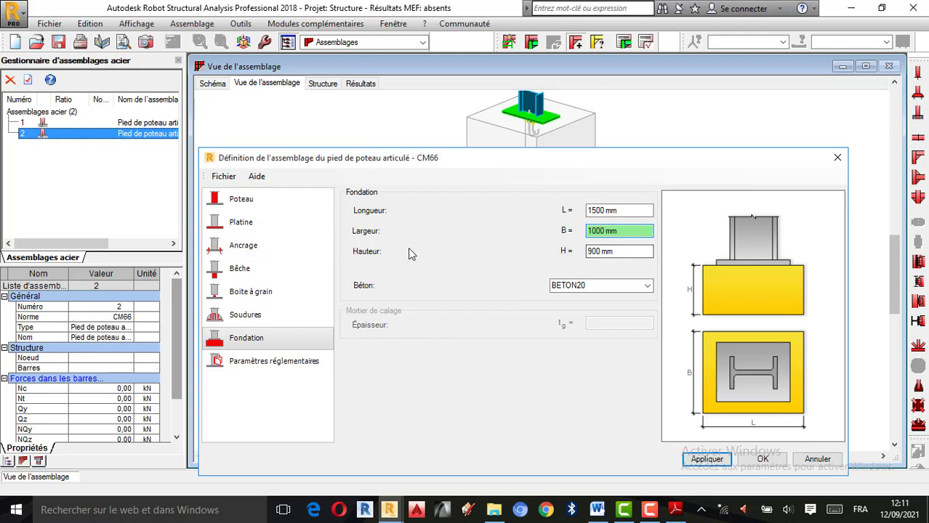
left_click(593, 251)
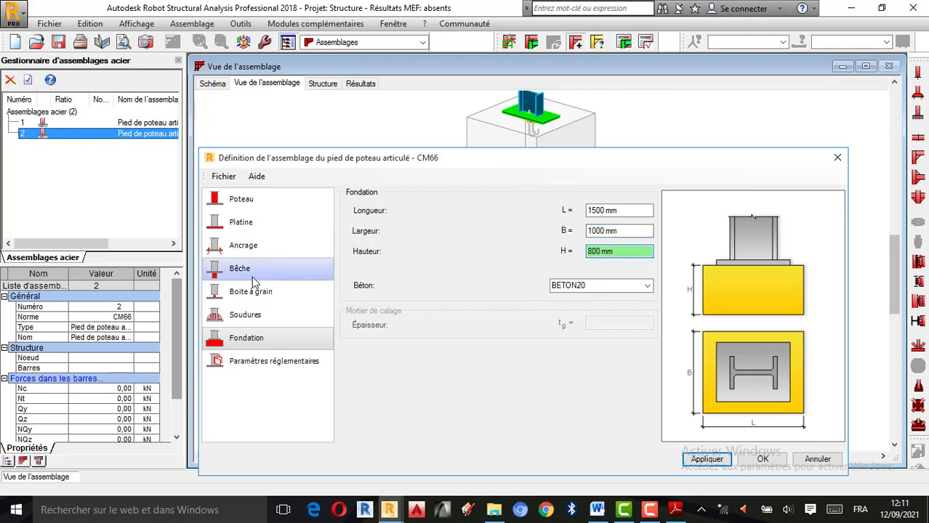
Choose BETON25 as the foundation concrete, apply the changes and inspect the connection in the 3D view
left_click(647, 285)
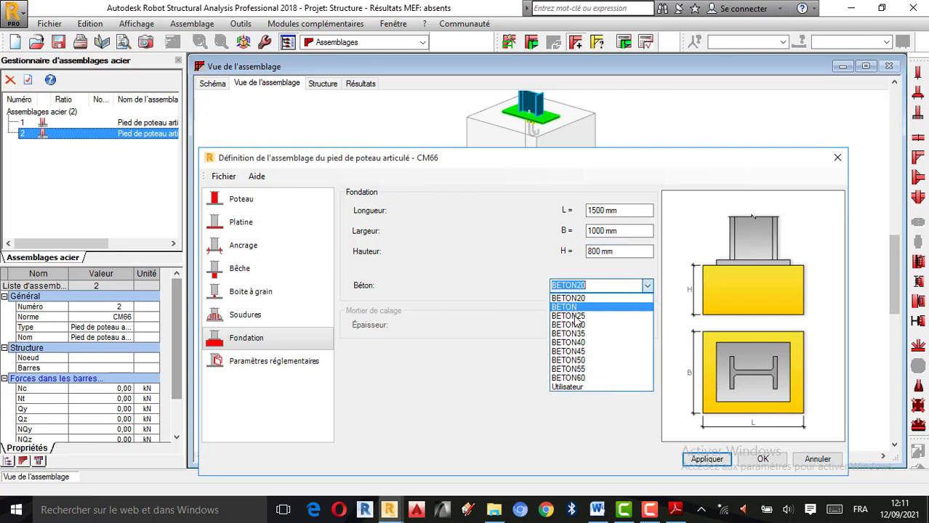
left_click(593, 326)
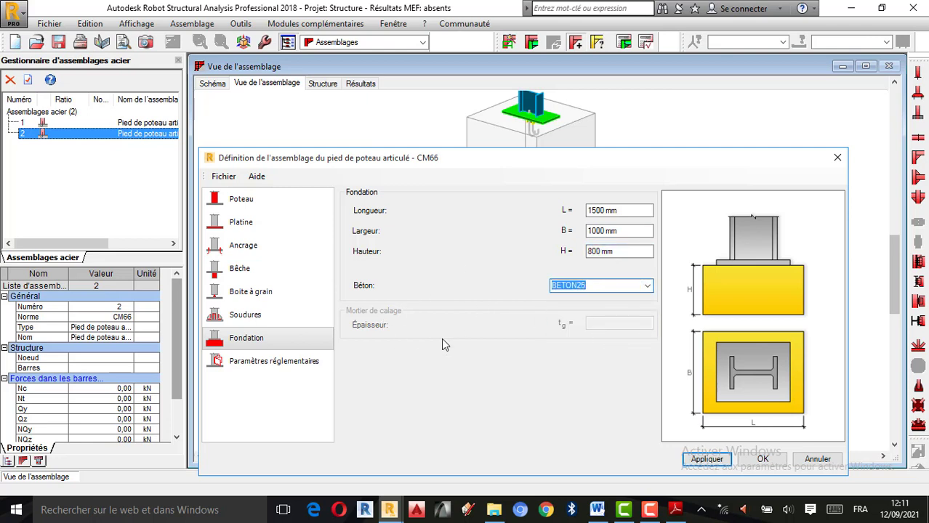
left_click(725, 463)
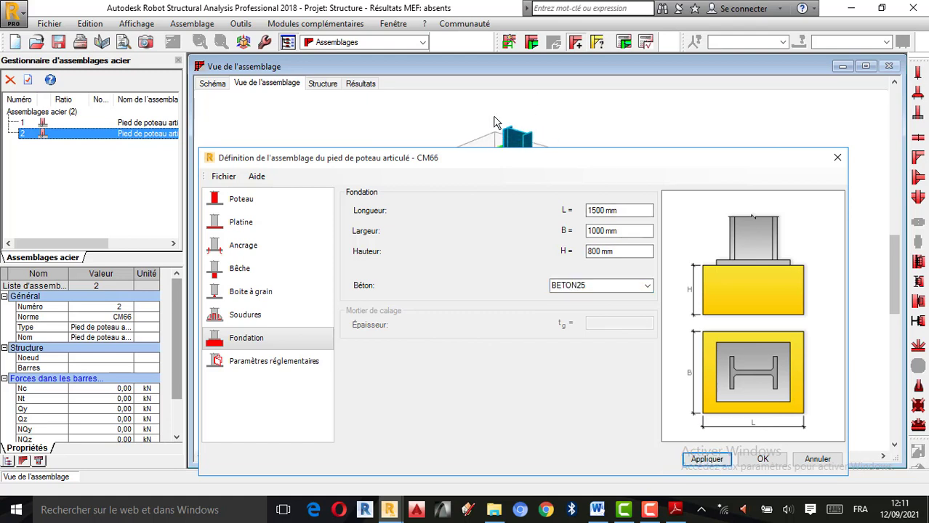
scroll(502, 123, "up", 4)
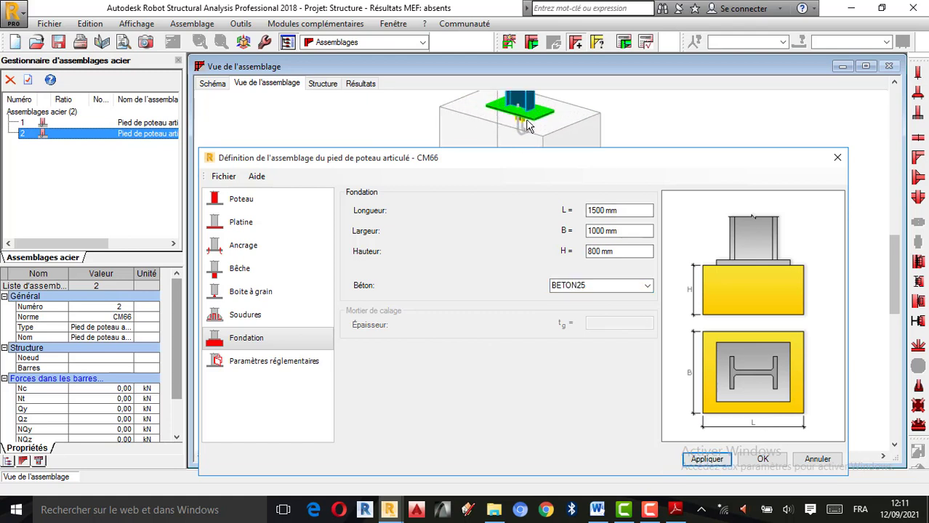
scroll(528, 125, "down", 3)
scroll(531, 120, "up", 2)
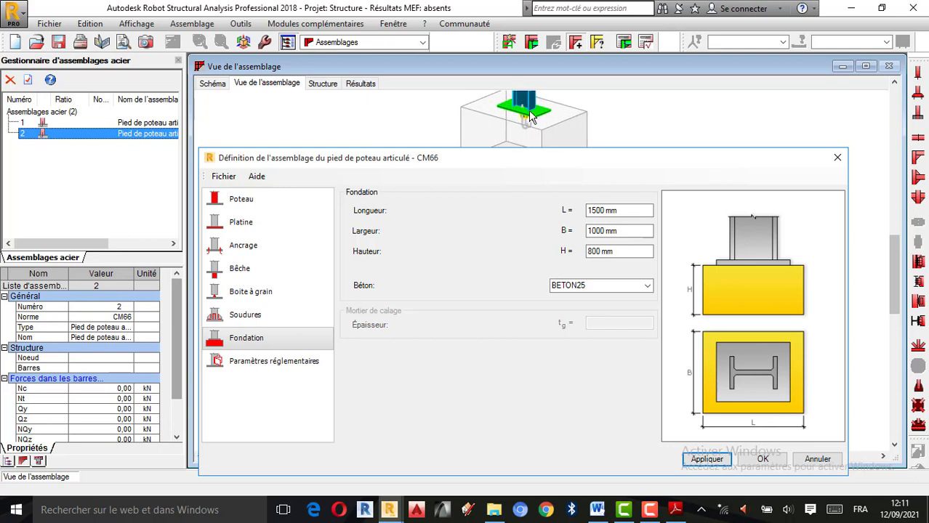
scroll(531, 118, "down", 2)
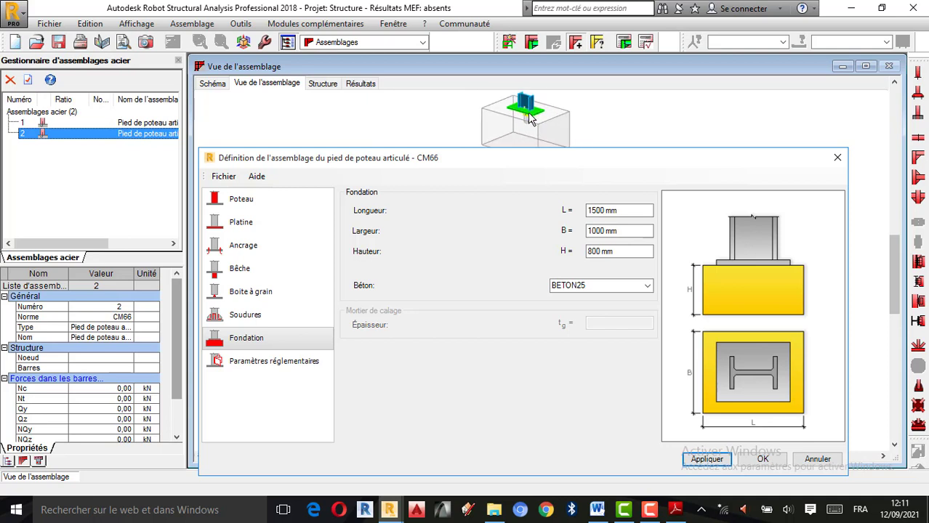
Review the regulatory parameters, trying the manual steel-concrete ratio but keeping Automatique, and return to the column settings
left_click(263, 370)
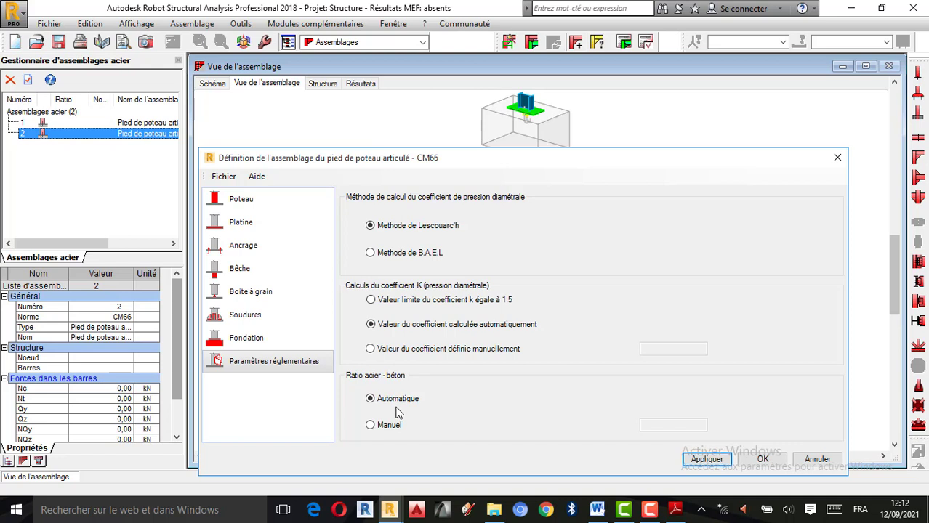
left_click(370, 254)
left_click(372, 426)
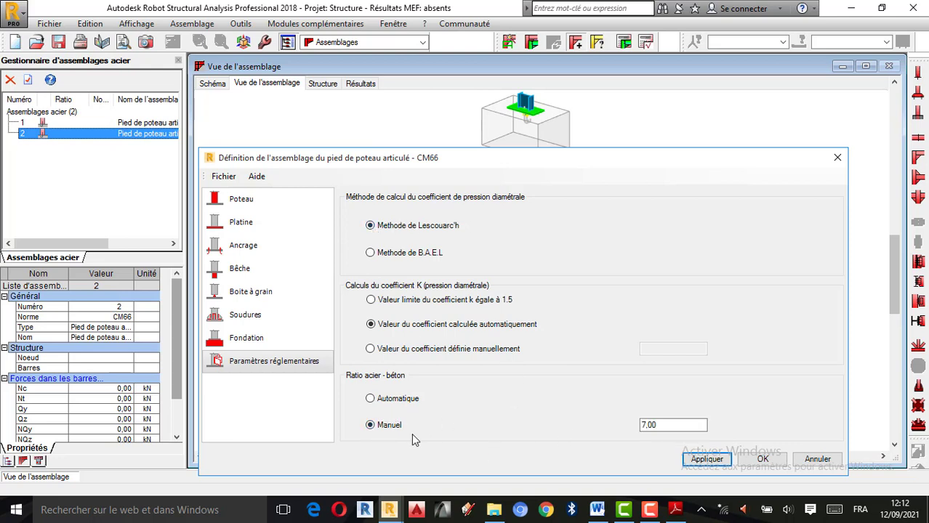
left_click(371, 401)
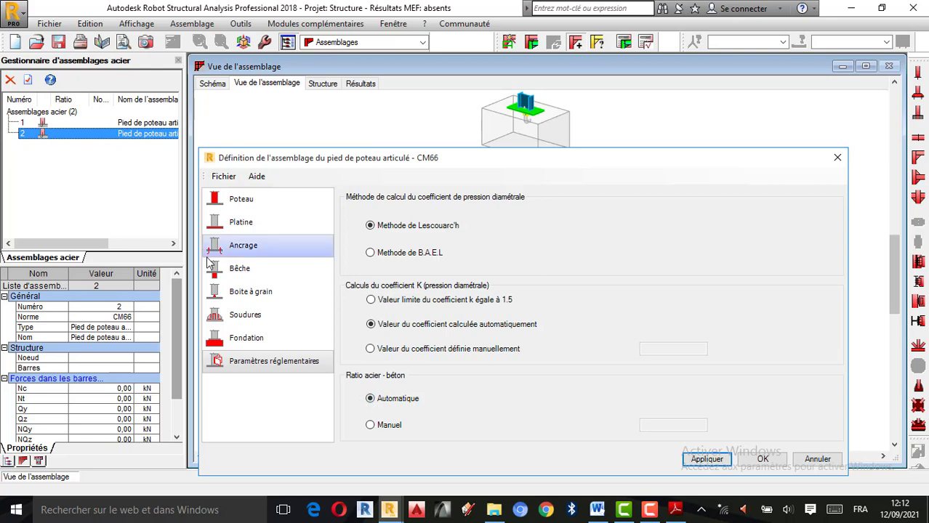
left_click(261, 205)
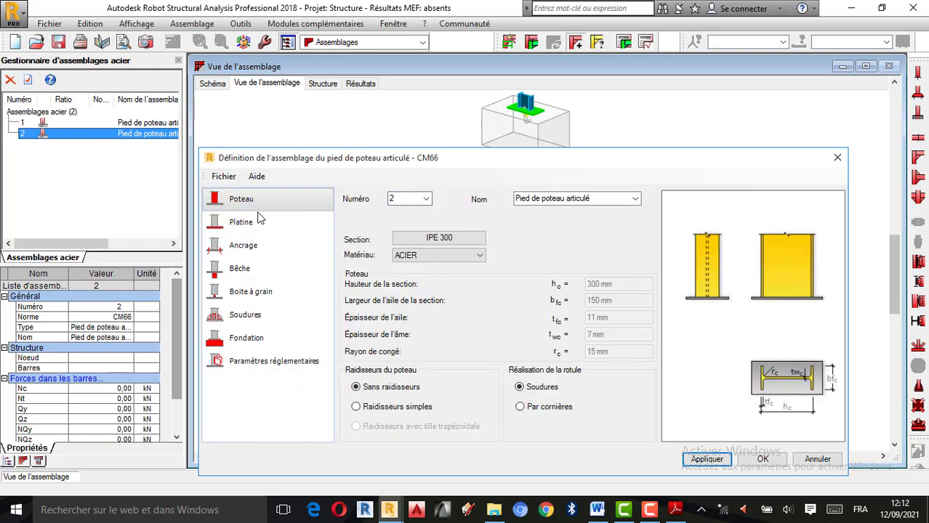
Review the connection settings from Platine to Paramètres réglementaires, apply the definition and close the dialog
left_click(256, 223)
left_click(255, 246)
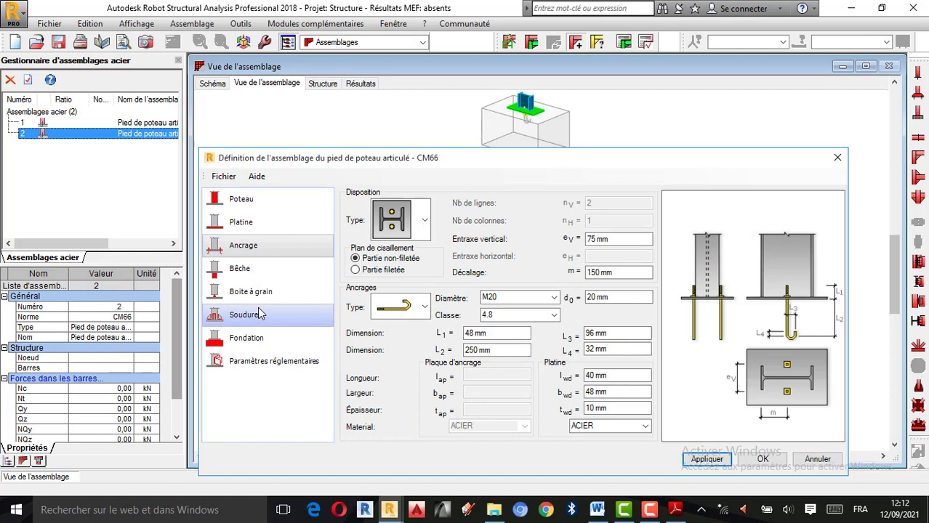
left_click(248, 201)
left_click(247, 223)
left_click(254, 247)
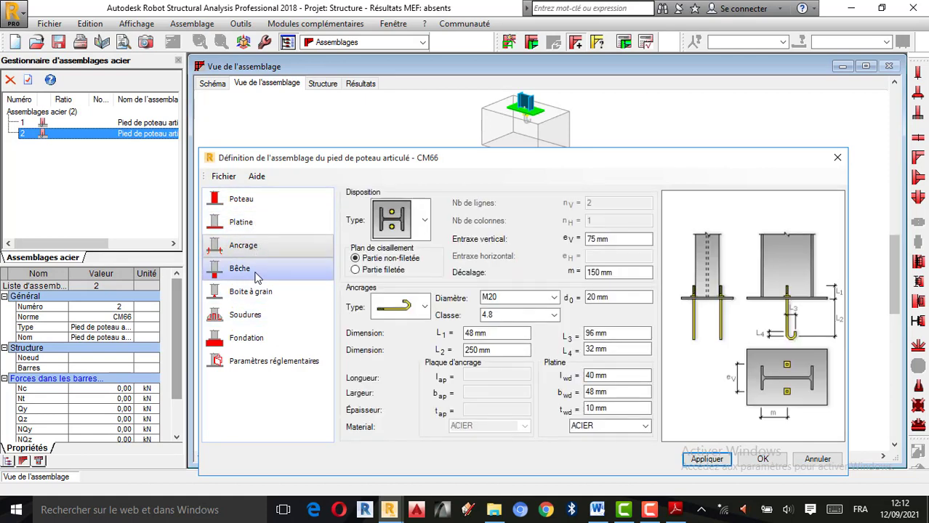
left_click(258, 271)
left_click(262, 292)
left_click(248, 323)
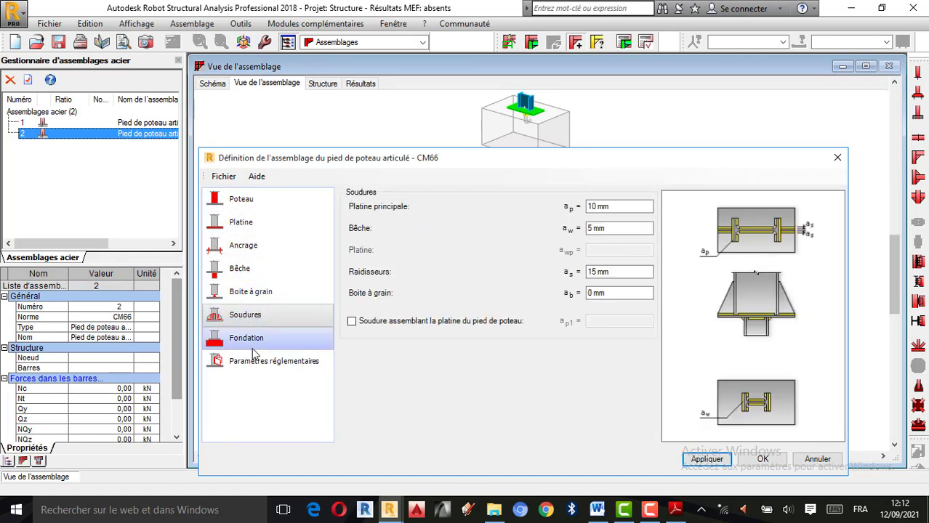
left_click(256, 343)
left_click(256, 364)
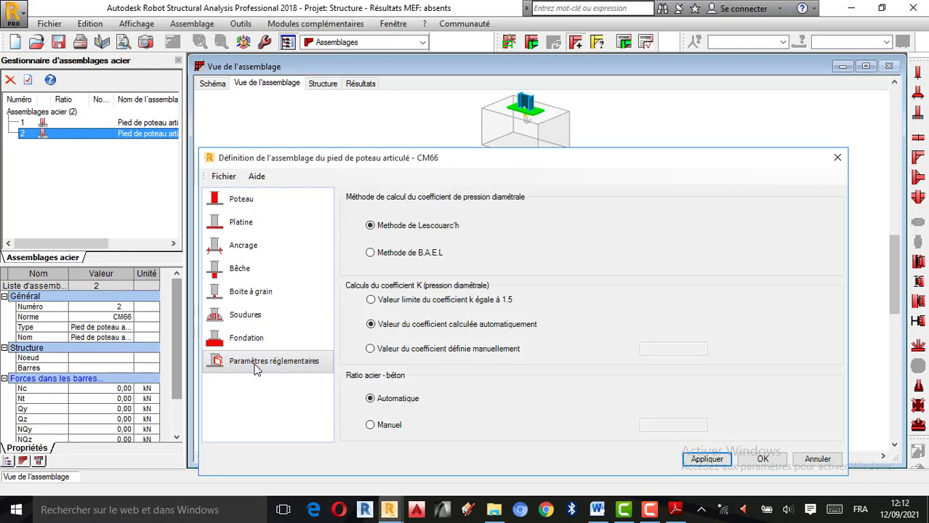
left_click(709, 464)
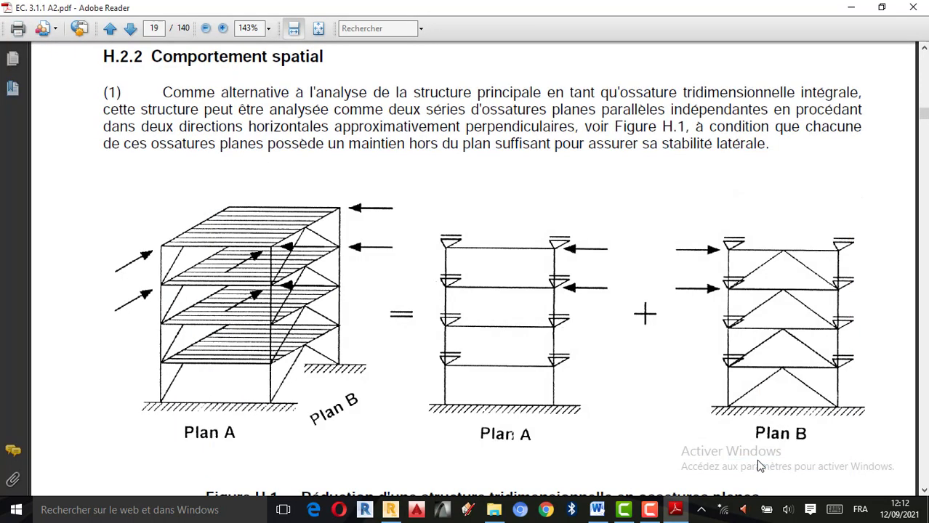
Return to Robot Structural Analysis and examine the column, base plate, bêche, hooked anchors and foundation in the 3D view
left_click(391, 509)
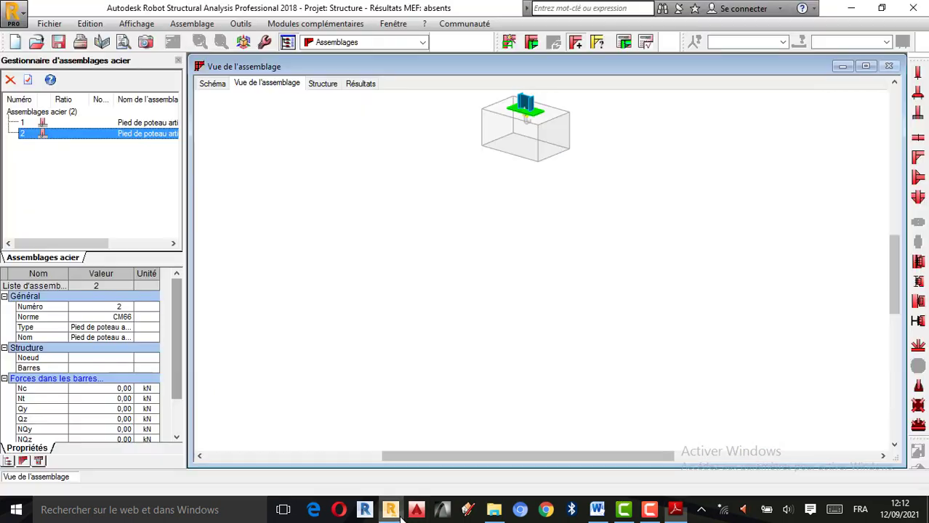
scroll(498, 334, "down", 3)
scroll(519, 264, "up", 5)
scroll(426, 322, "up", 3)
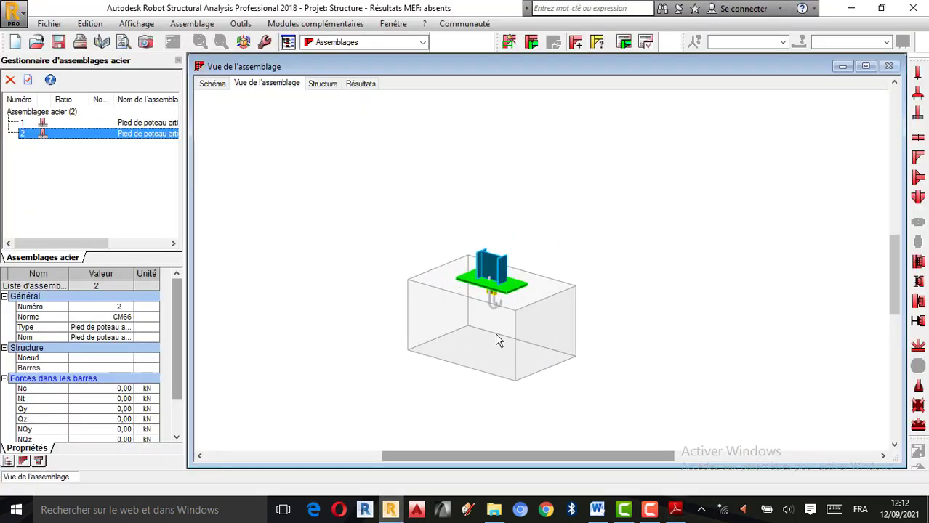
scroll(495, 333, "up", 6)
scroll(615, 262, "down", 3)
scroll(551, 236, "down", 1)
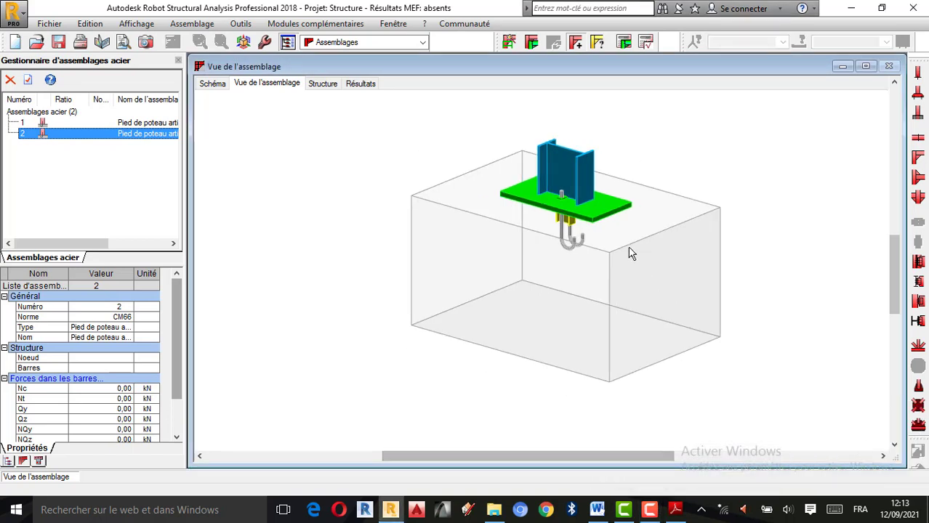
scroll(631, 253, "up", 1)
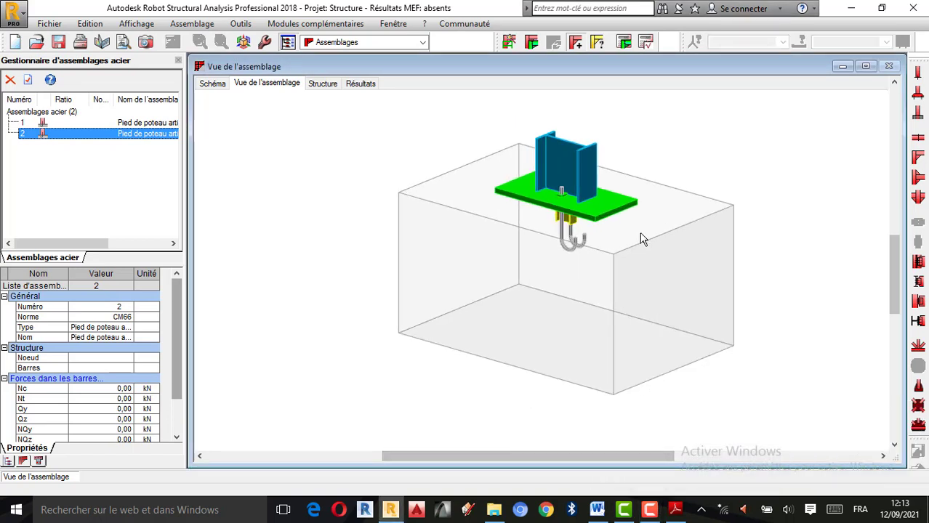
scroll(641, 234, "up", 2)
scroll(609, 233, "down", 3)
scroll(581, 218, "up", 1)
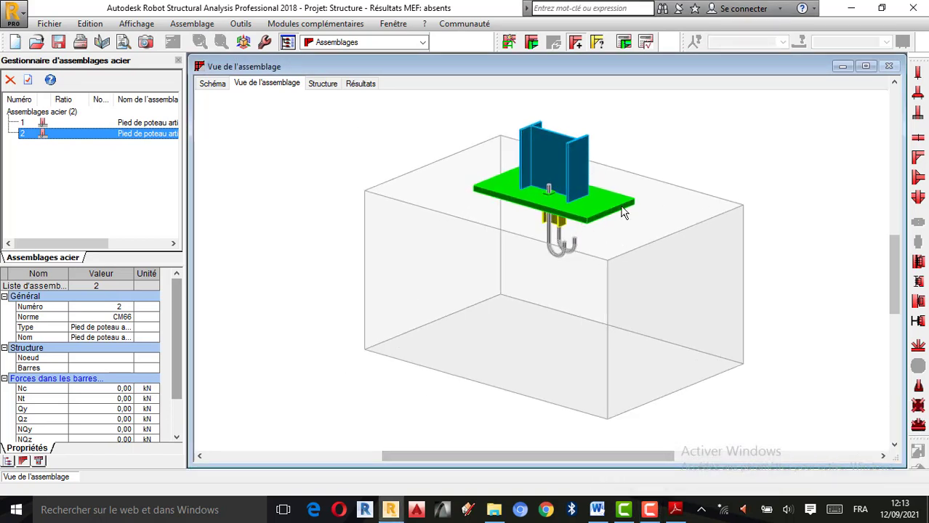
Examine the connection's dimensioned schematic, covering both foundation elevations, the anchor and bêche details, and the plan view
left_click(215, 84)
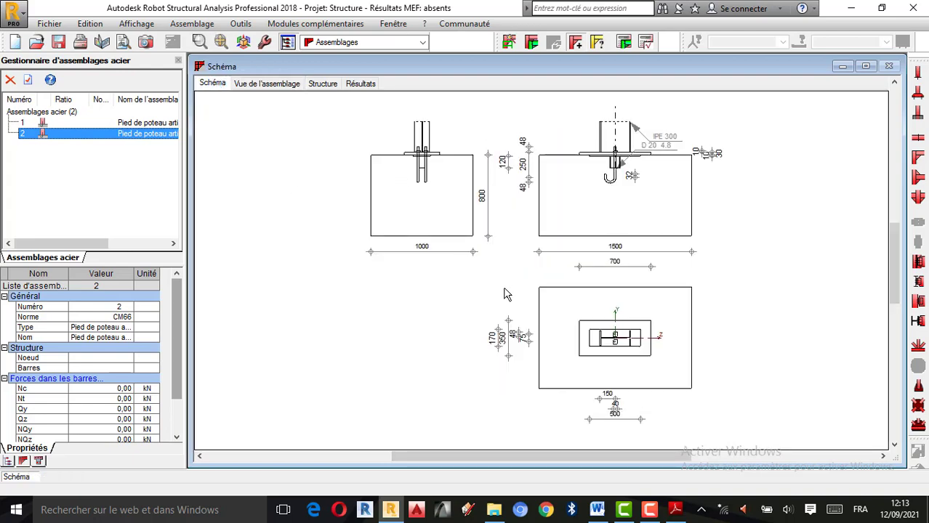
scroll(576, 405, "up", 2)
scroll(574, 406, "down", 1)
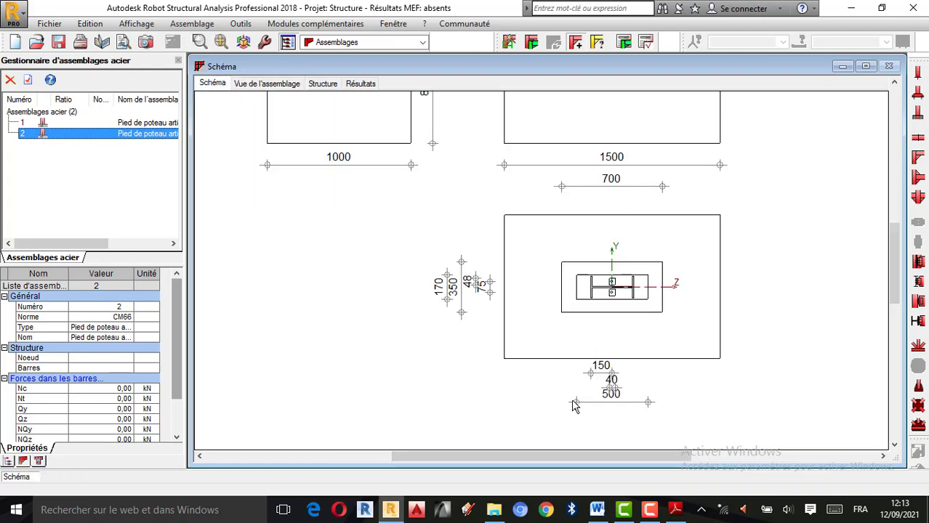
scroll(573, 404, "down", 1)
scroll(567, 354, "down", 2)
scroll(595, 170, "up", 3)
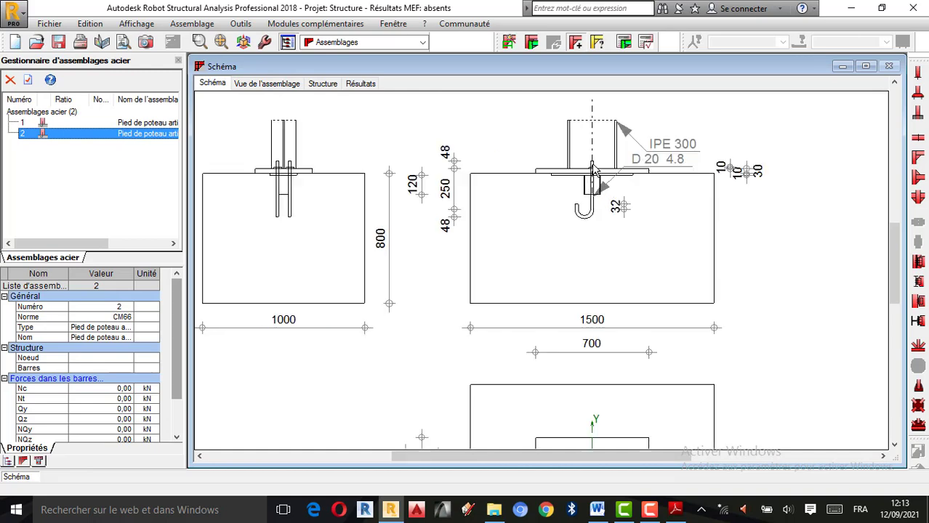
scroll(639, 251, "down", 1)
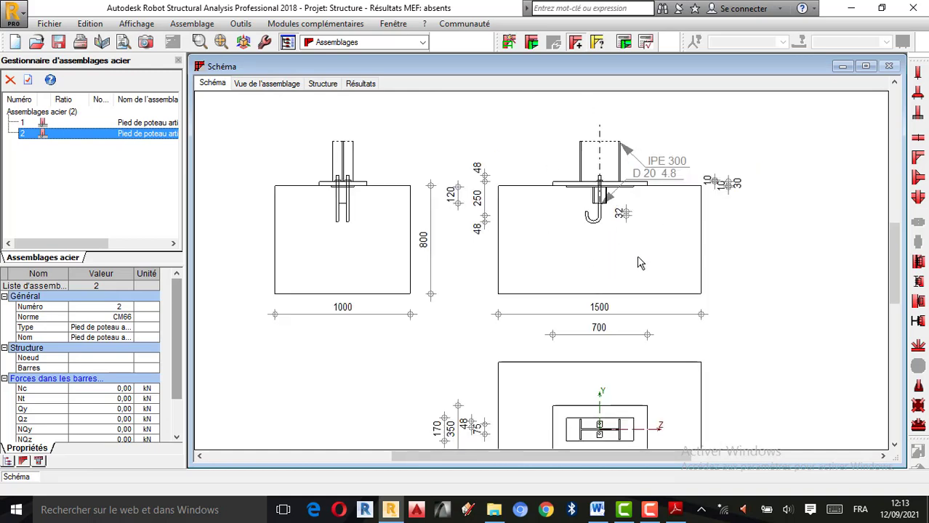
scroll(385, 207, "down", 1)
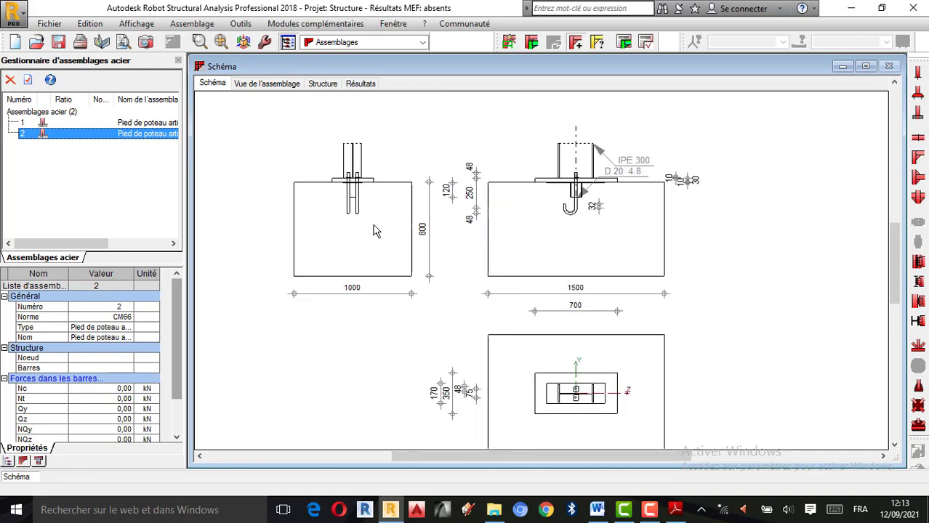
scroll(533, 218, "up", 1)
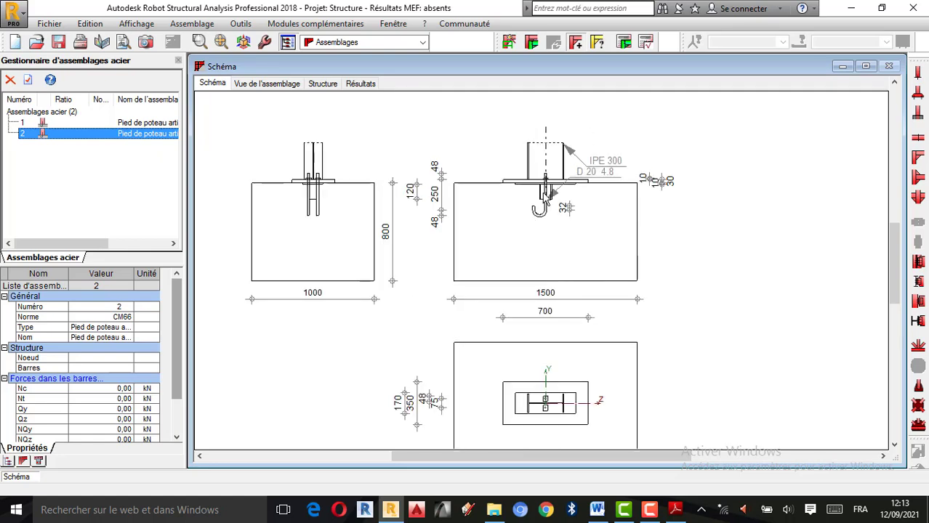
scroll(542, 204, "up", 1)
scroll(688, 262, "down", 1)
scroll(438, 261, "up", 1)
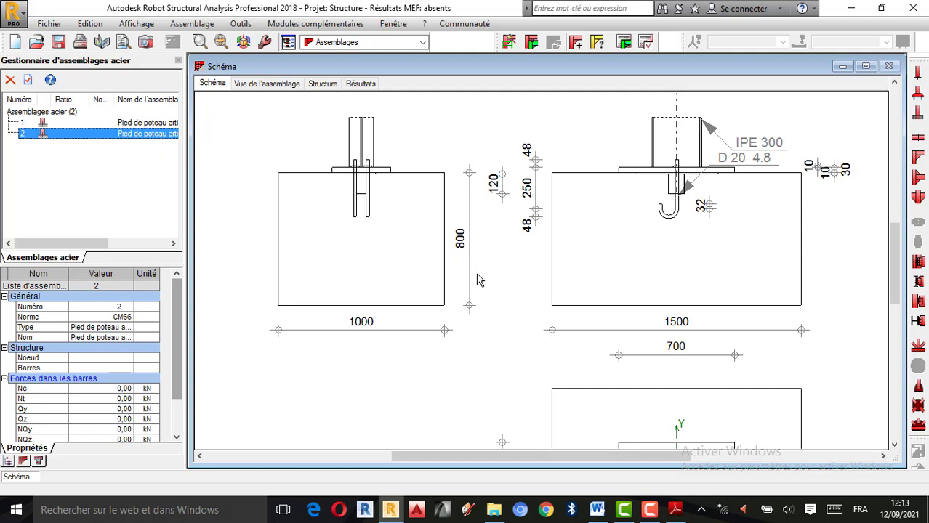
scroll(370, 290, "down", 2)
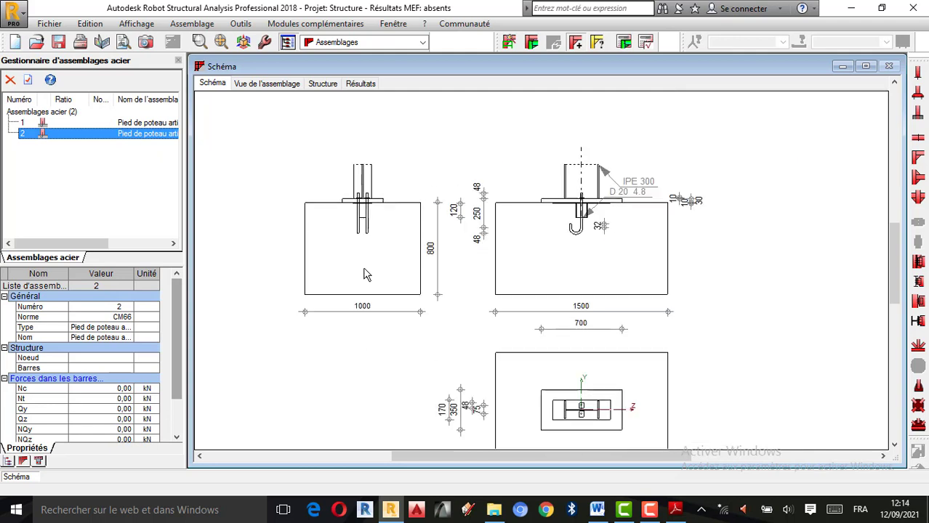
scroll(450, 211, "down", 1)
scroll(503, 250, "down", 2)
scroll(490, 380, "up", 4)
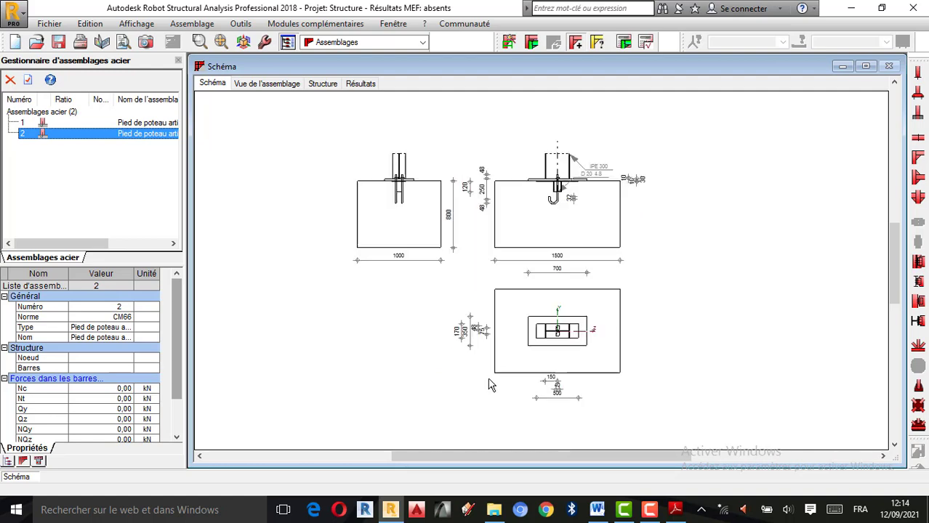
scroll(672, 286, "up", 1)
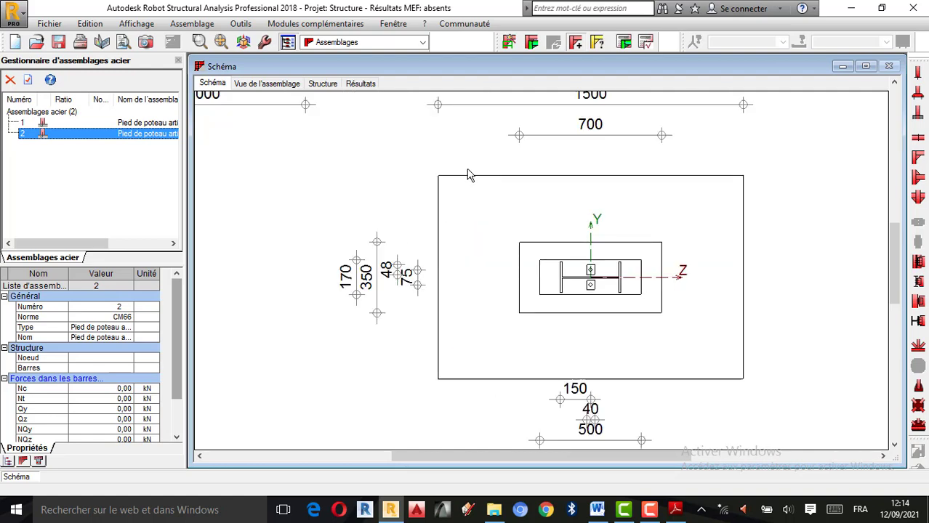
scroll(480, 229, "down", 2)
scroll(509, 331, "up", 2)
scroll(513, 363, "down", 2)
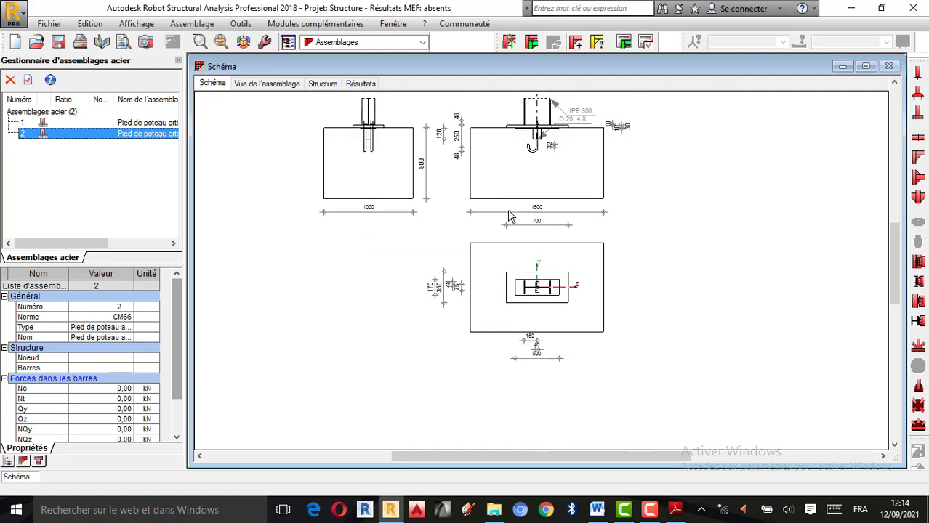
scroll(562, 311, "up", 1)
scroll(573, 380, "down", 2)
scroll(525, 261, "up", 2)
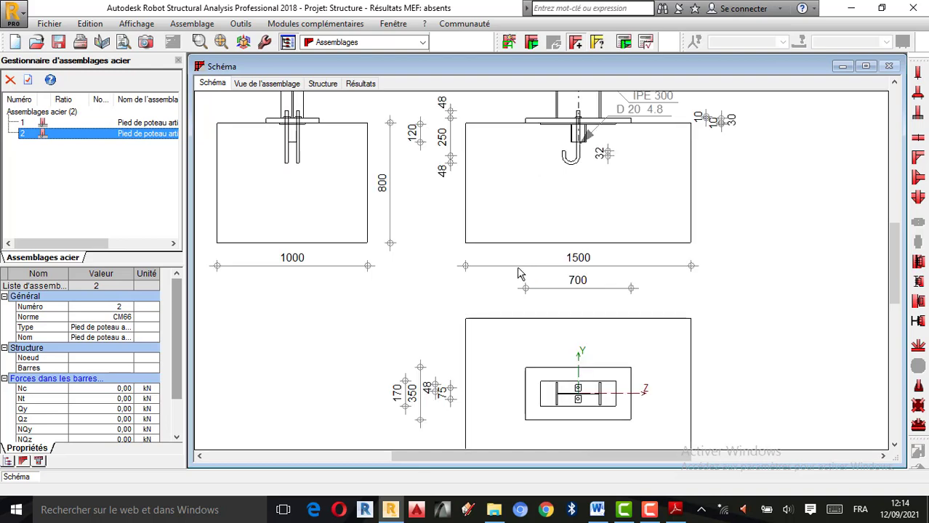
scroll(519, 270, "down", 1)
scroll(576, 191, "up", 1)
scroll(577, 191, "down", 1)
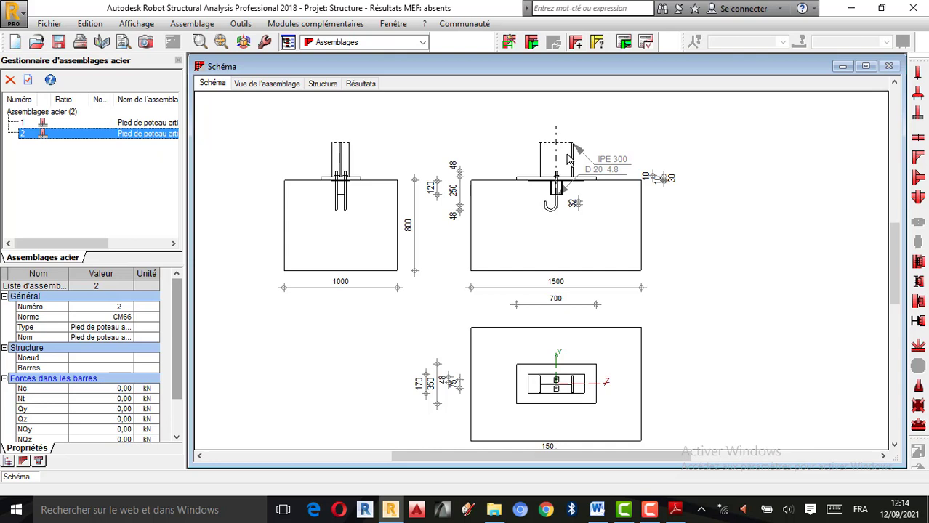
scroll(569, 160, "up", 1)
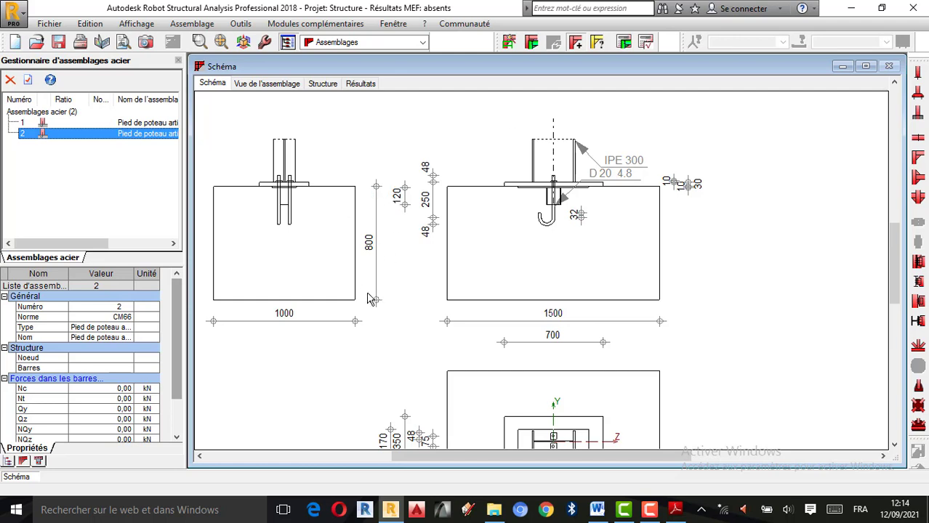
Compare the 3D view with the dimensioned schematic and check the Structure and Résultats views of the connection
left_click(275, 83)
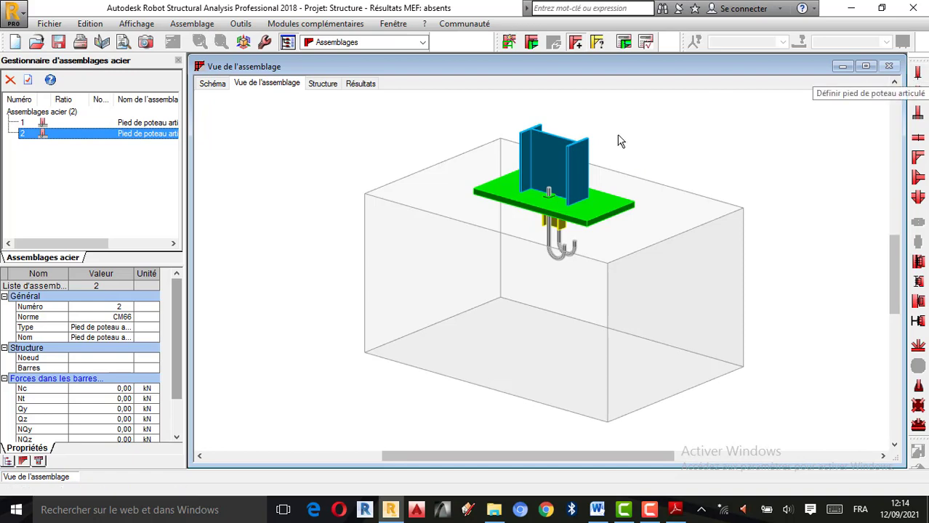
left_click(212, 83)
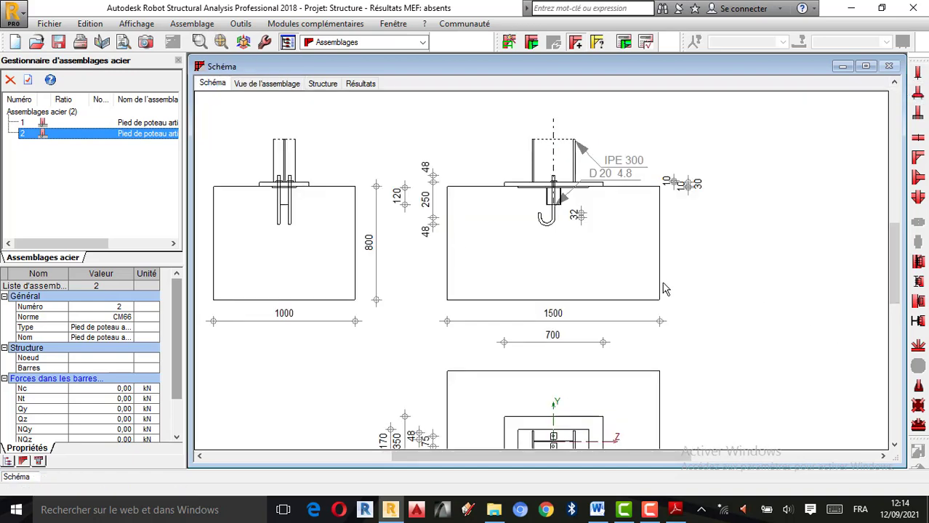
scroll(654, 280, "down", 3)
scroll(627, 322, "up", 2)
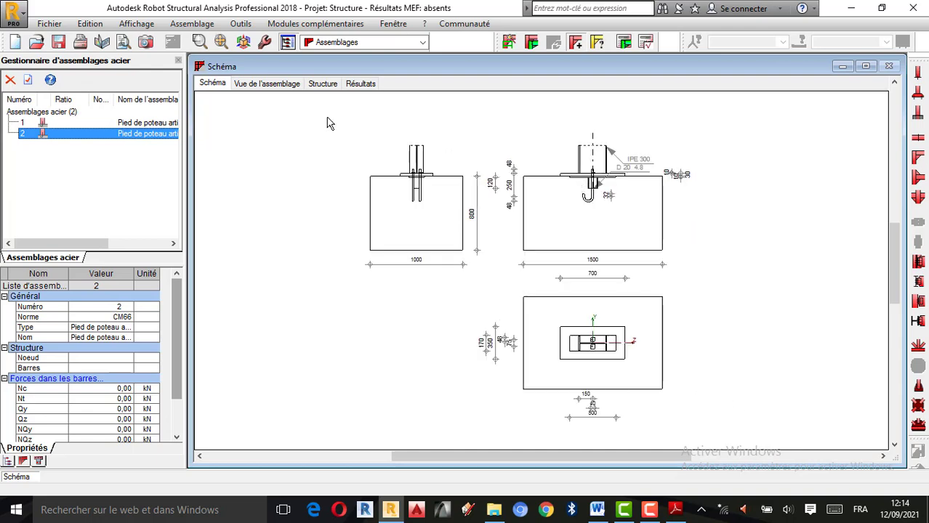
left_click(275, 84)
left_click(322, 85)
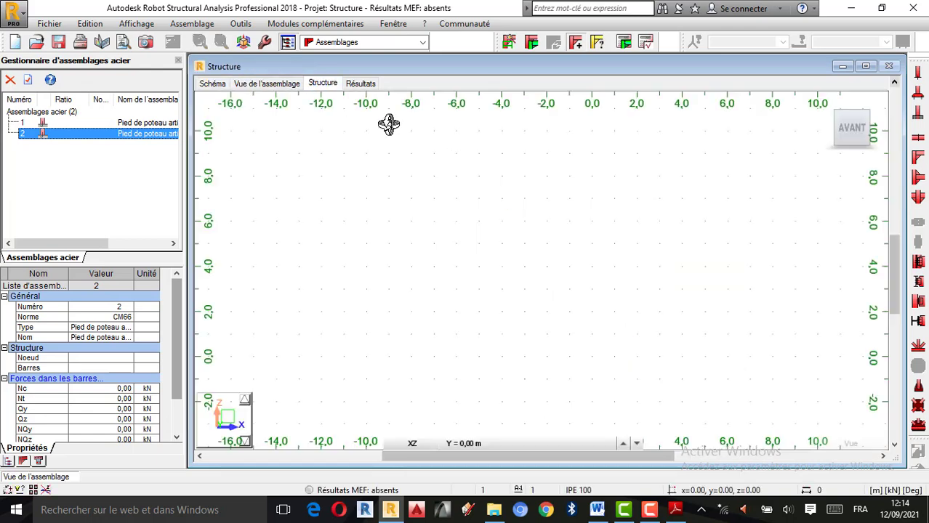
left_click(361, 84)
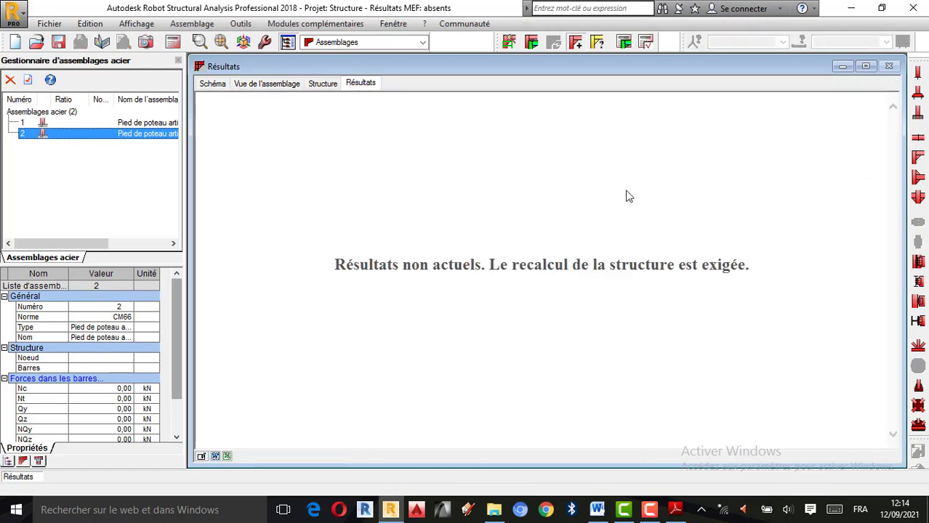
left_click(257, 83)
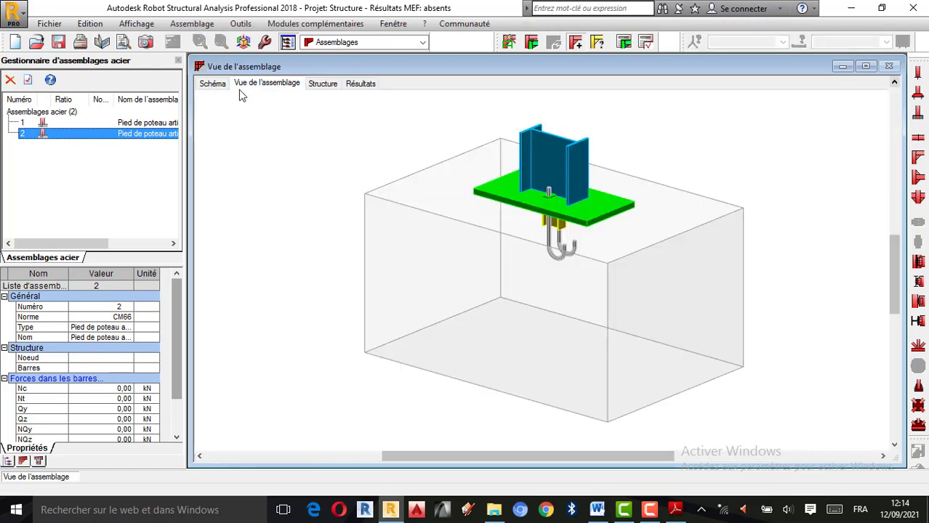
scroll(535, 306, "down", 3)
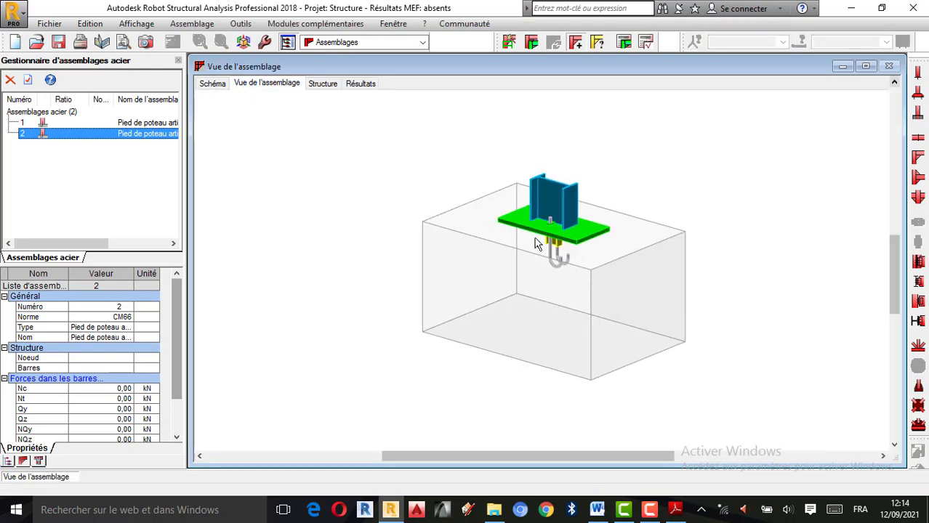
scroll(520, 256, "up", 2)
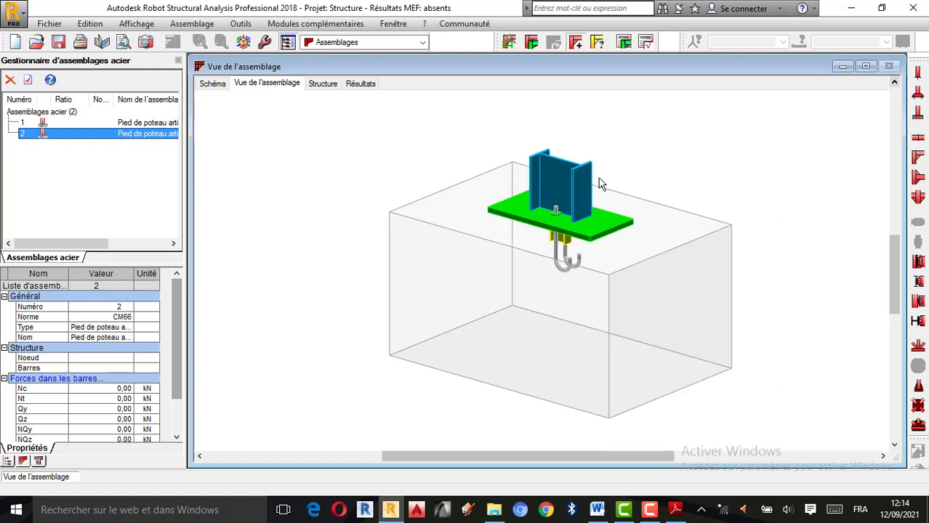
left_click(241, 23)
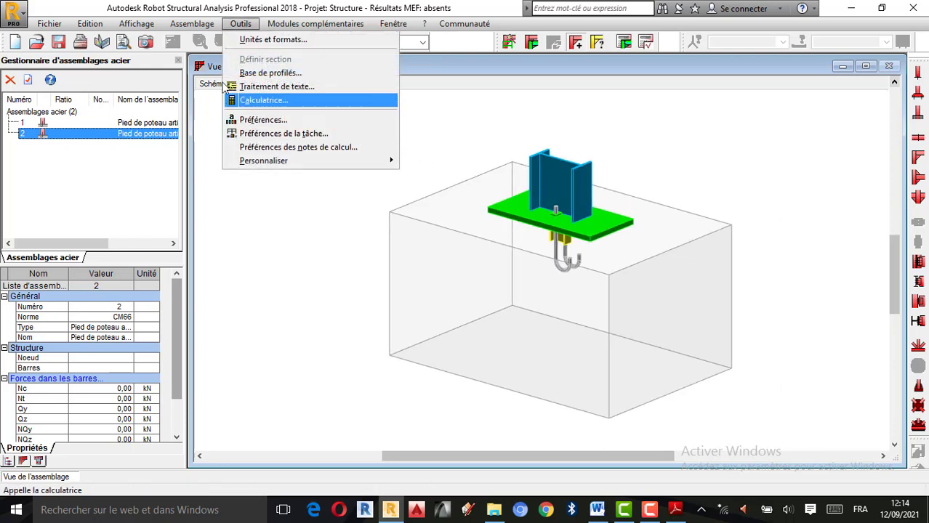
mouse_move(182, 24)
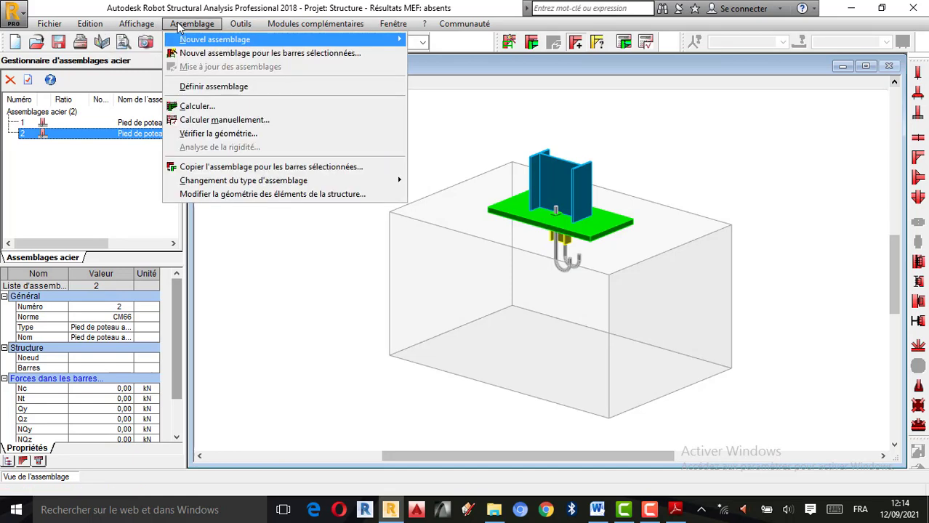
key("Escape")
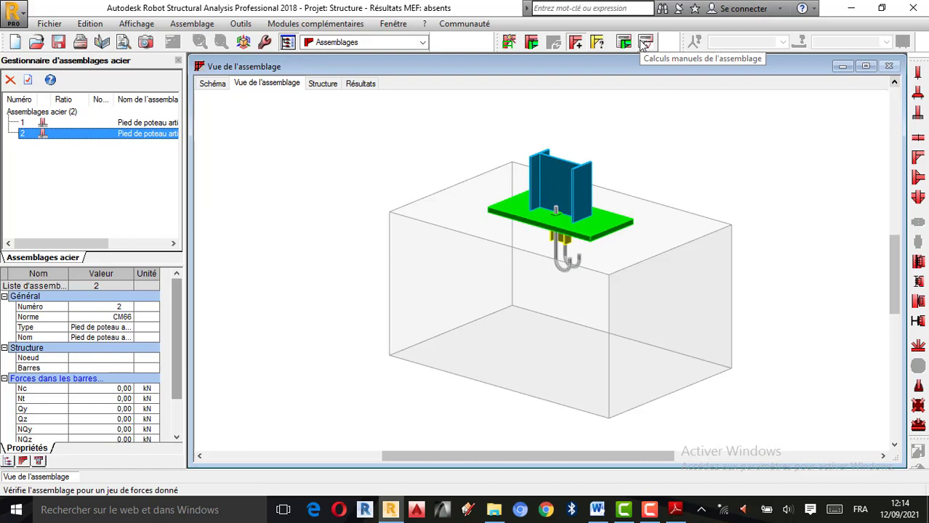
Run the manual verification of connection 2 with all internal forces at 10 kN and the simplified calculation note enabled
left_click(644, 44)
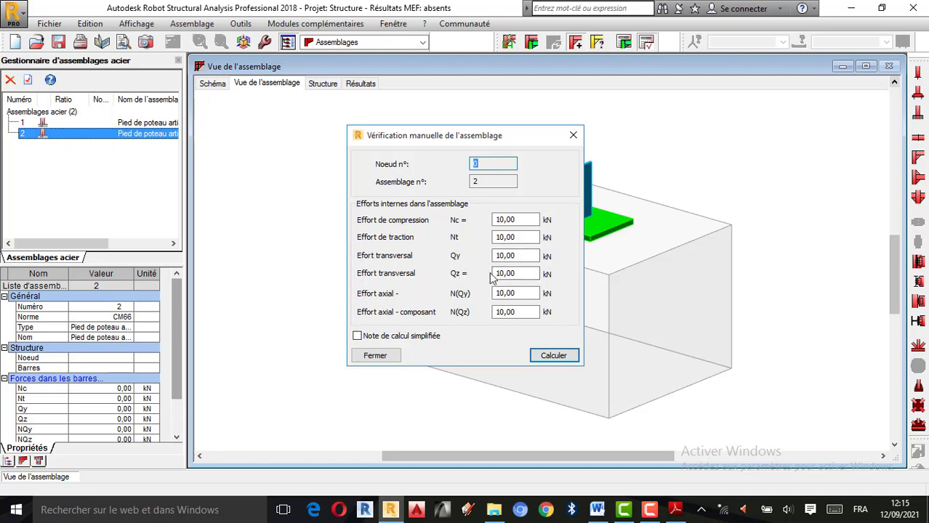
left_click(358, 335)
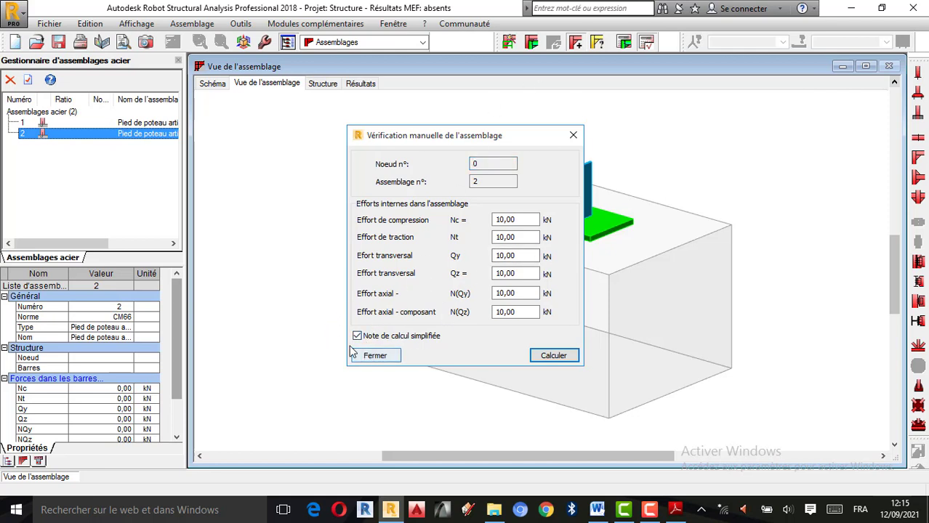
left_click(542, 357)
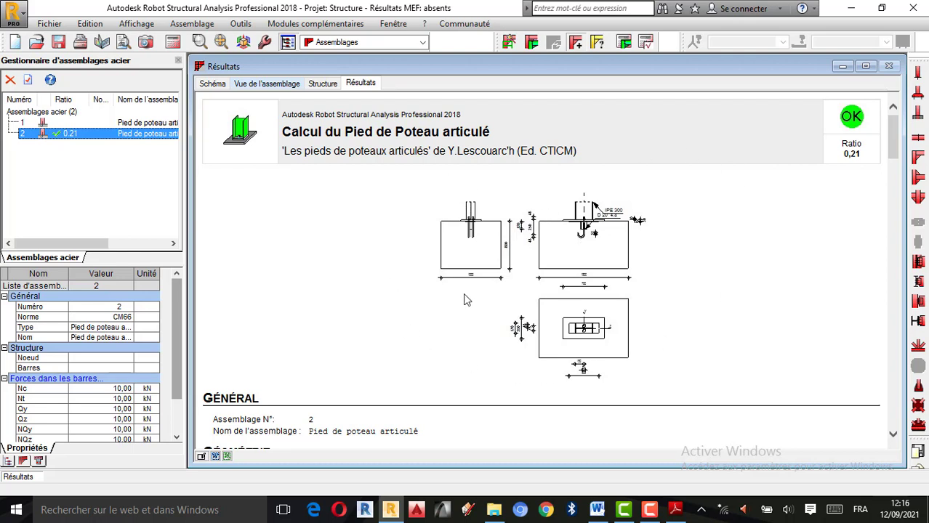
Examine the calculation note's Géométrie data, from the column and base plates through anchors, bêche, footing and concrete to the welds
scroll(556, 284, "down", 3)
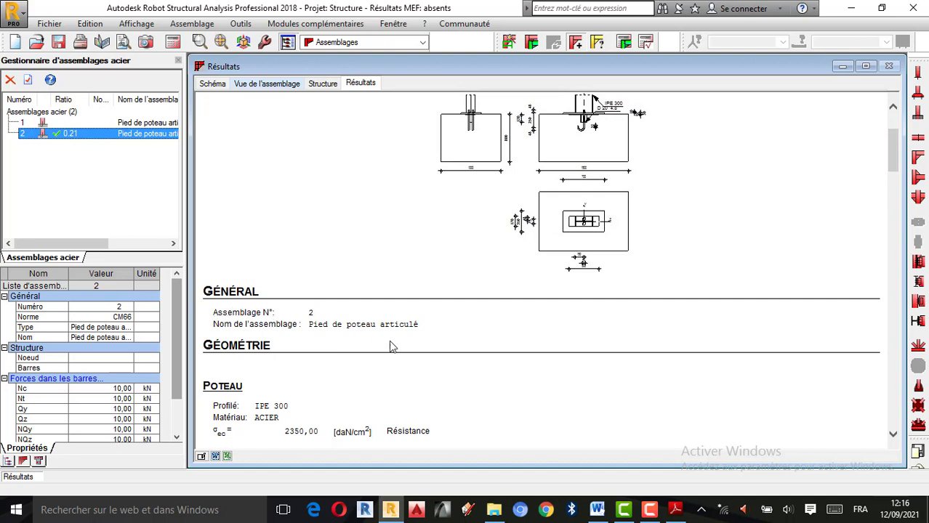
scroll(321, 330, "down", 2)
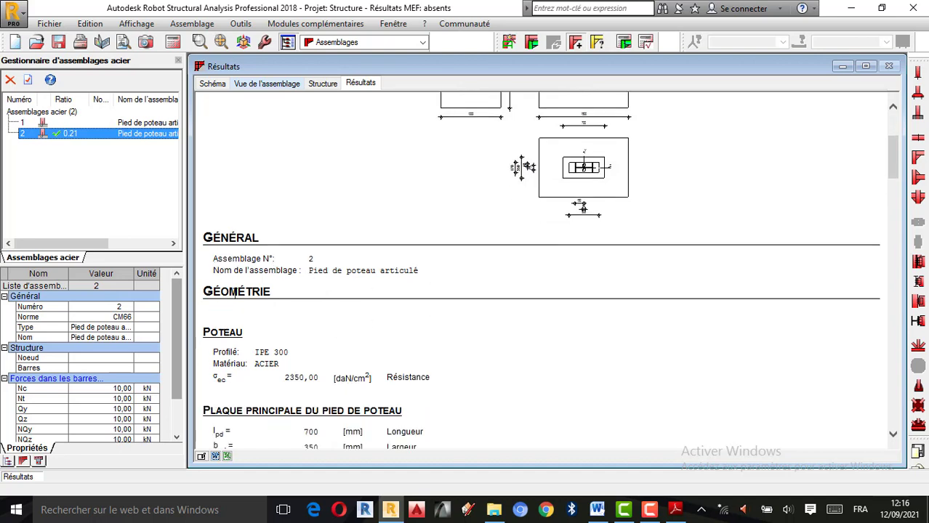
scroll(344, 344, "down", 2)
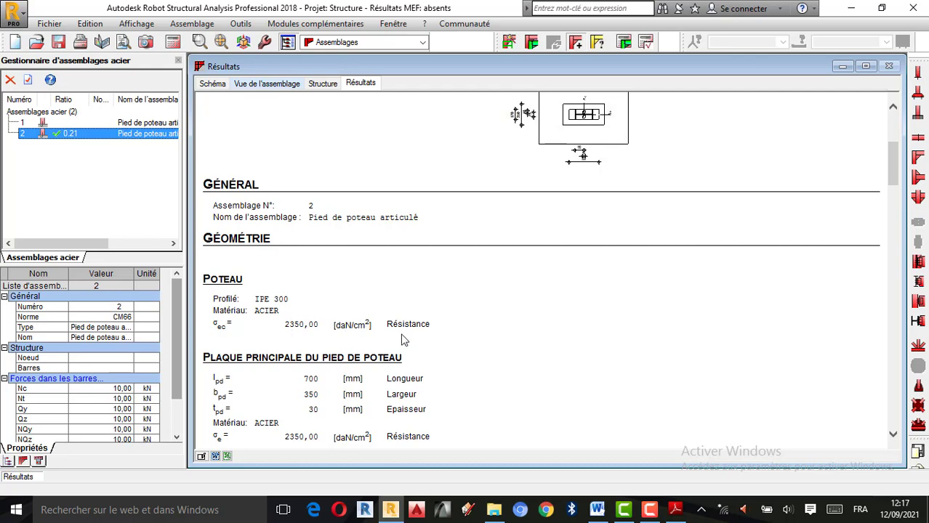
scroll(400, 340, "down", 1)
scroll(301, 292, "down", 1)
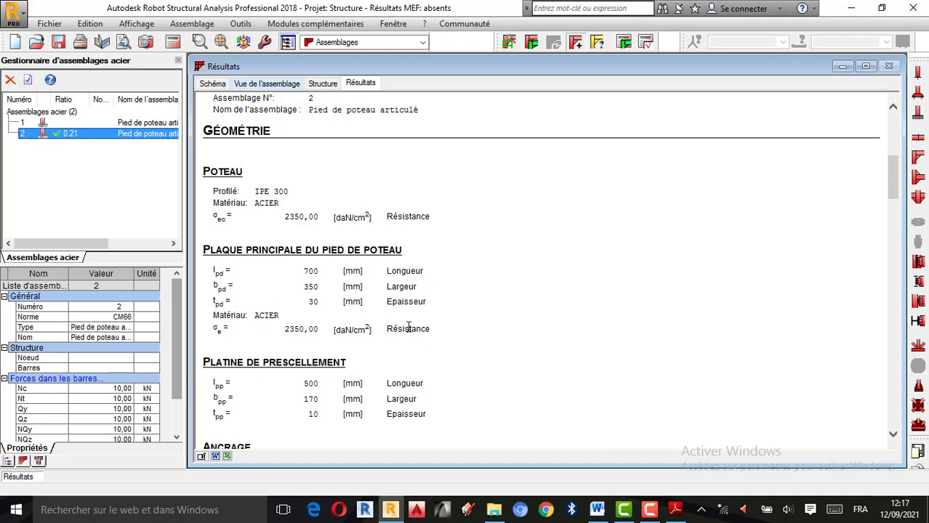
scroll(378, 324, "down", 3)
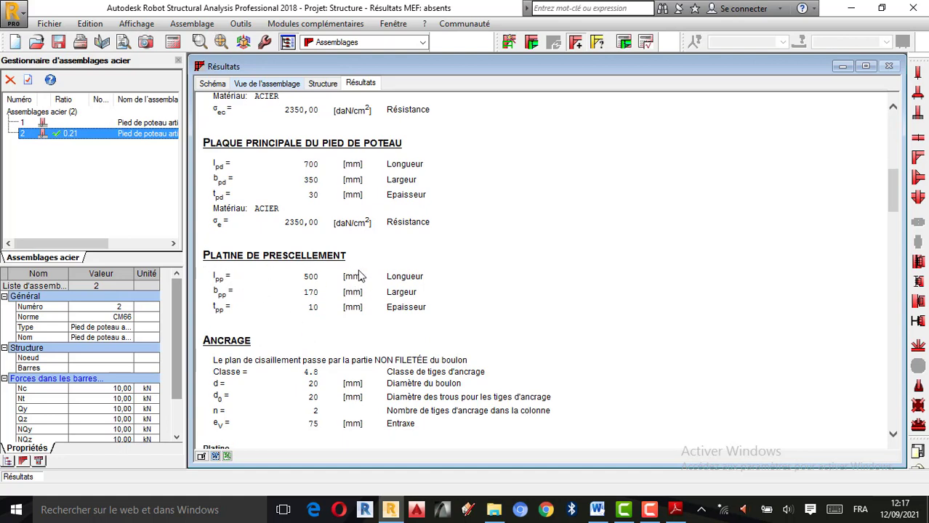
scroll(298, 320, "down", 1)
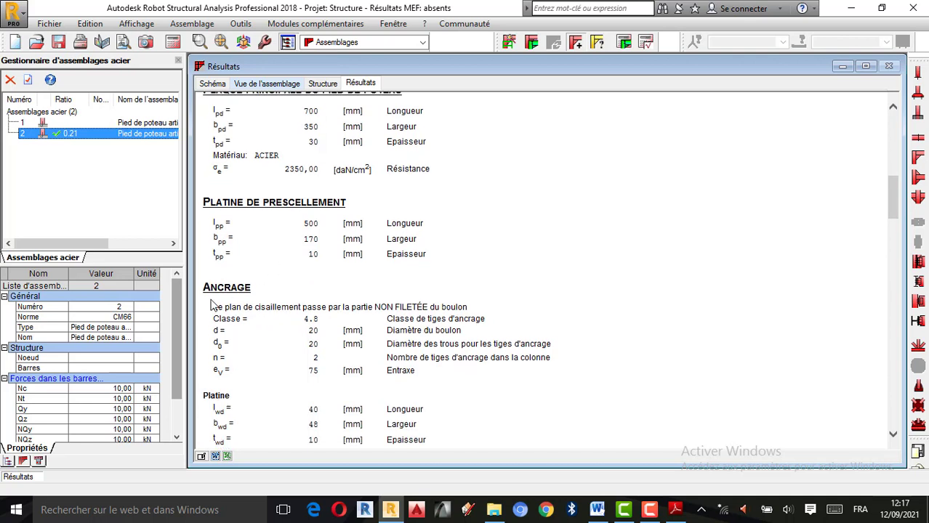
scroll(312, 309, "down", 1)
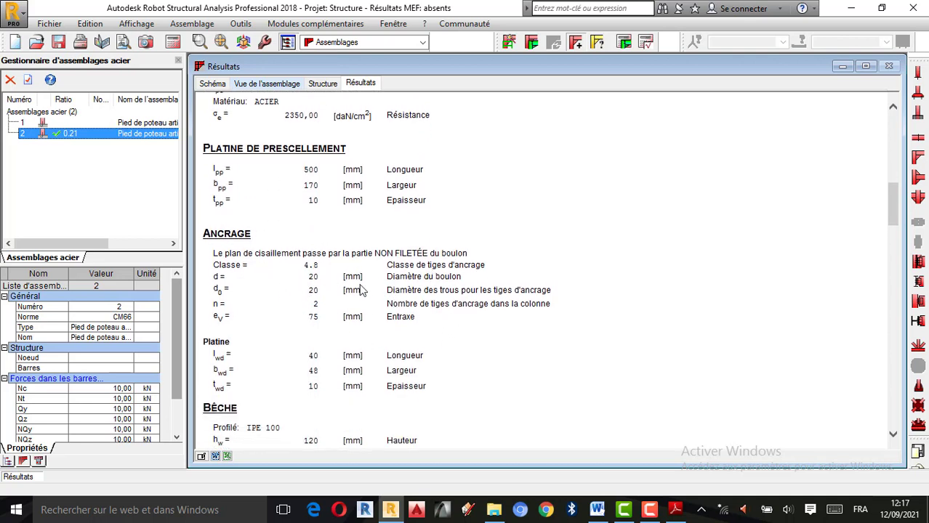
scroll(331, 323, "down", 3)
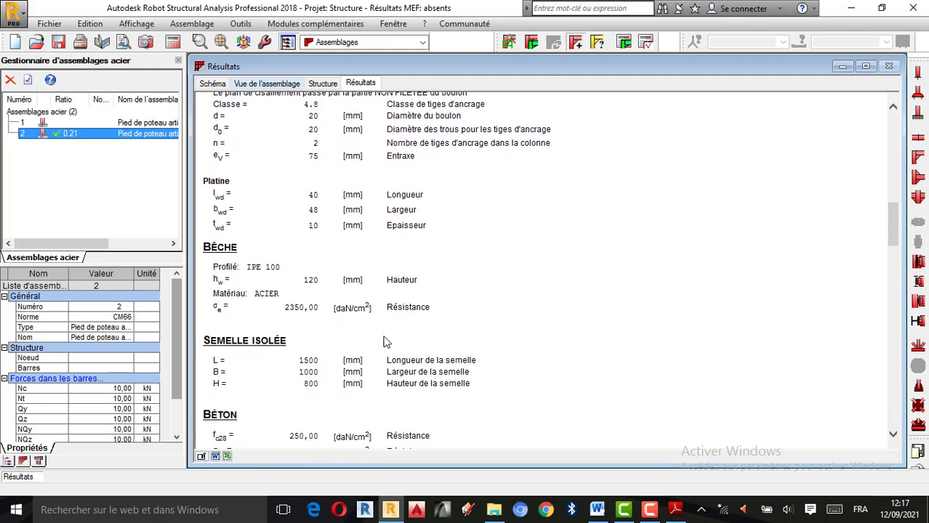
scroll(303, 354, "down", 1)
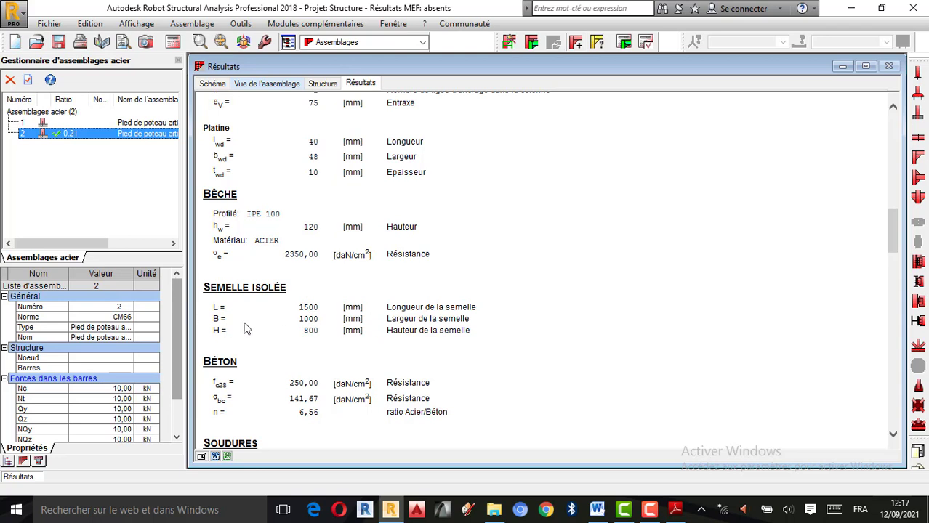
scroll(291, 347, "down", 2)
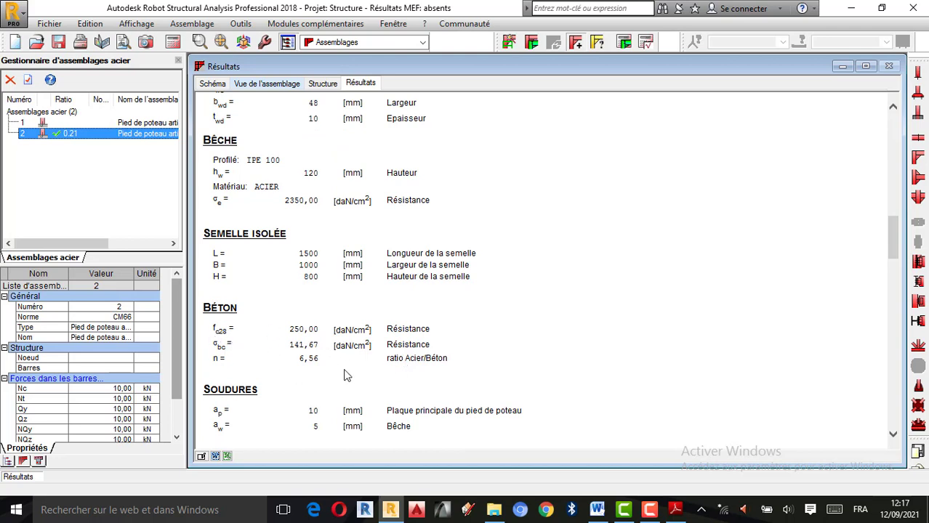
scroll(401, 356, "down", 1)
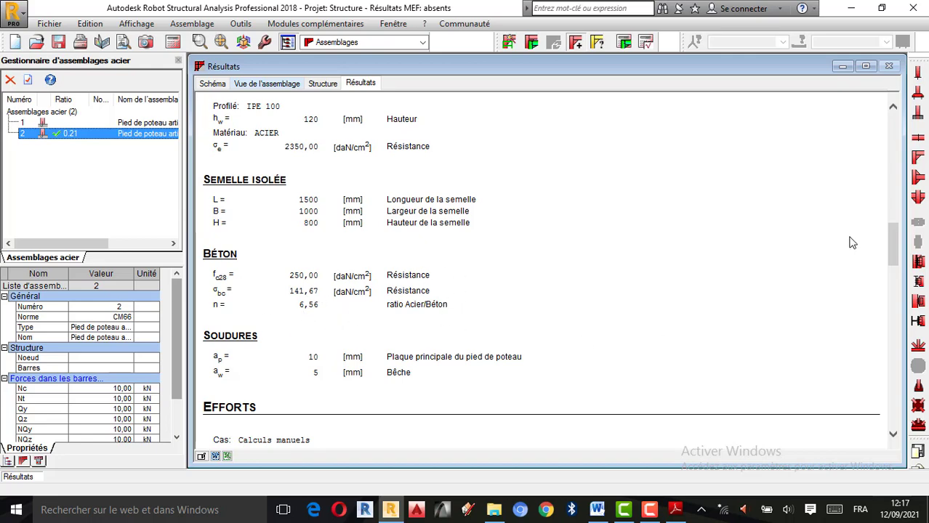
Check the overall ratio in the note's header and reread the anchor, bêche, footing, concrete and weld data
scroll(799, 253, "up", 10)
scroll(796, 253, "up", 5)
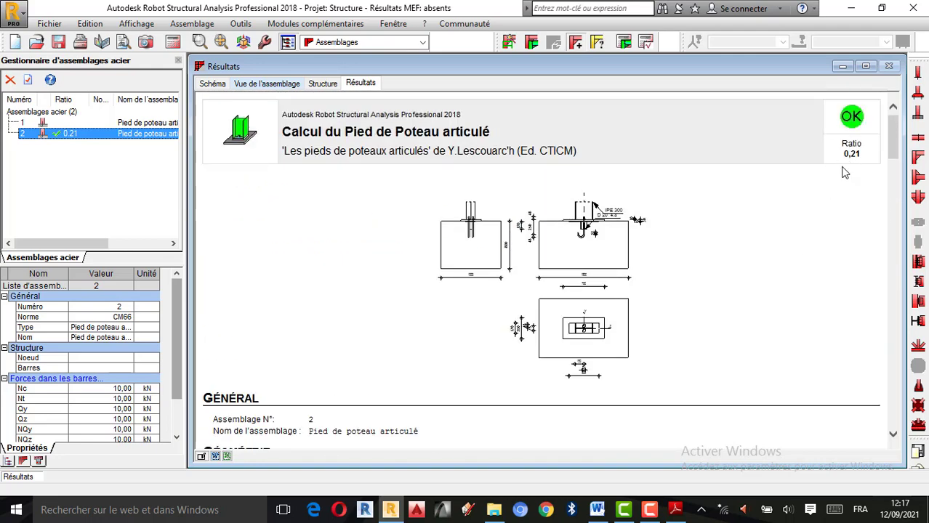
scroll(702, 239, "down", 5)
scroll(702, 239, "down", 5)
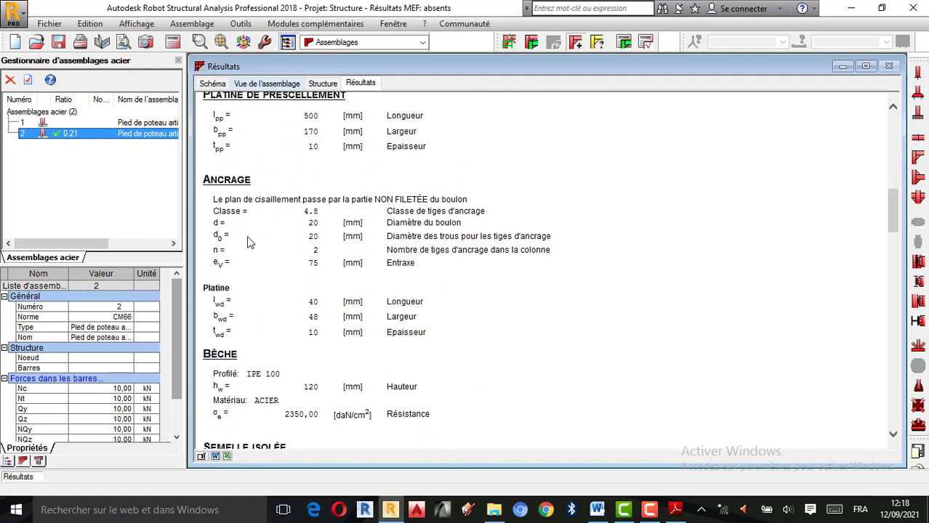
scroll(247, 242, "up", 2)
scroll(247, 237, "down", 1)
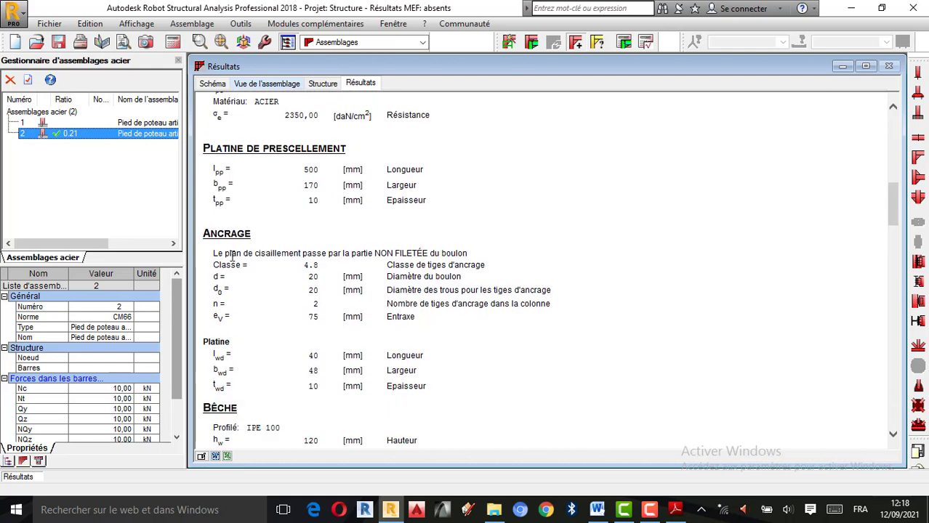
scroll(328, 273, "down", 1)
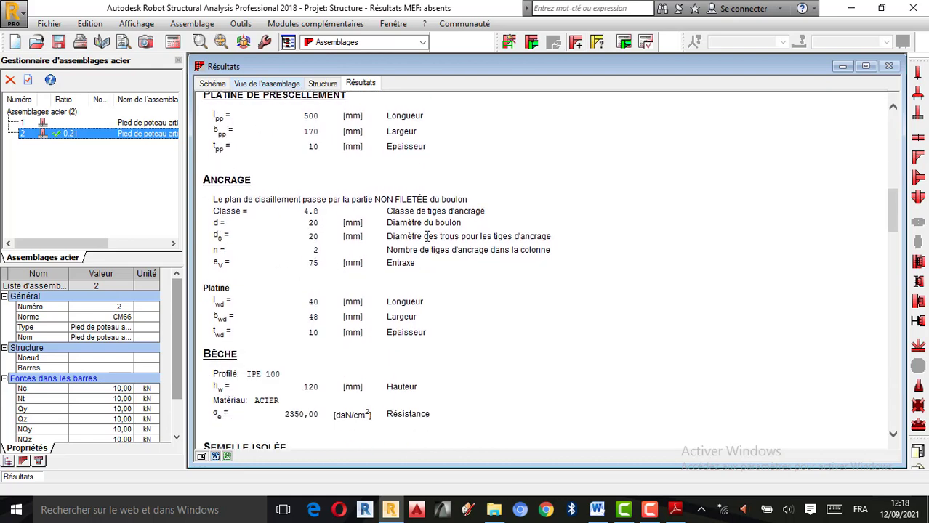
scroll(364, 285, "down", 4)
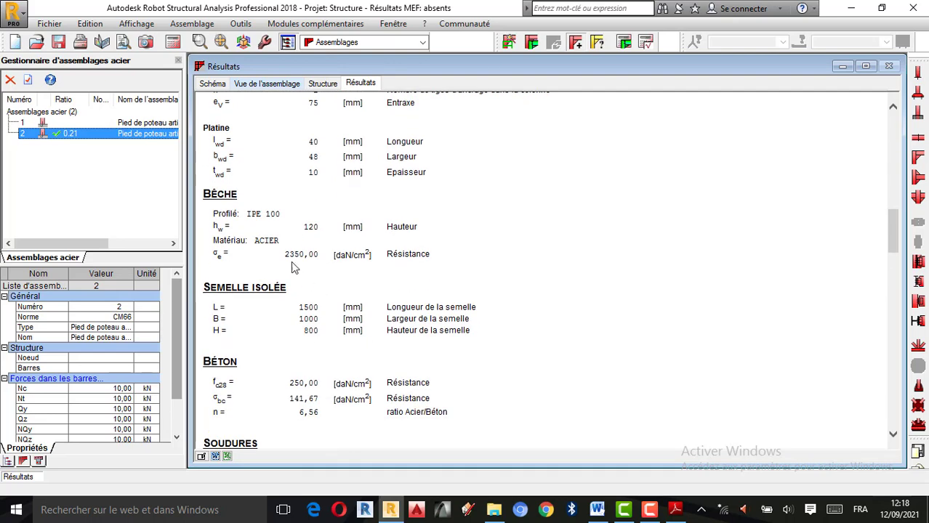
scroll(290, 294, "down", 3)
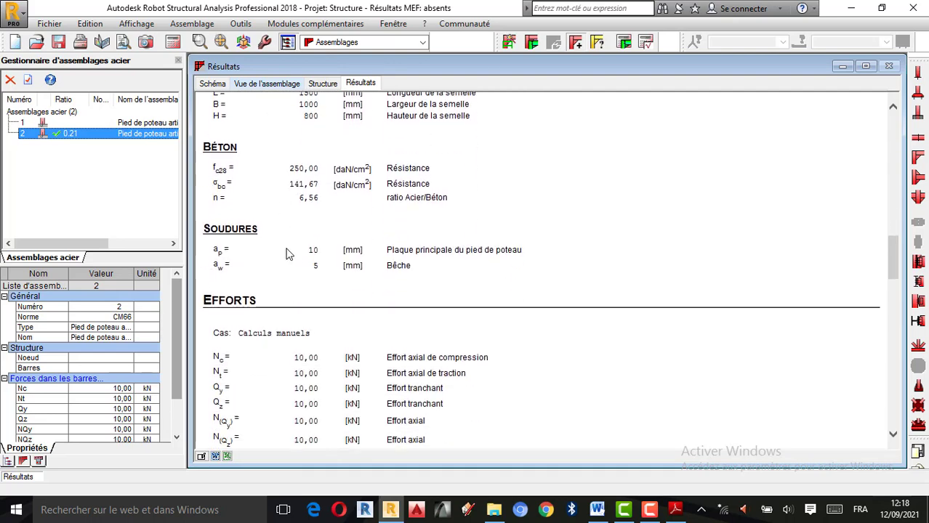
scroll(287, 263, "down", 1)
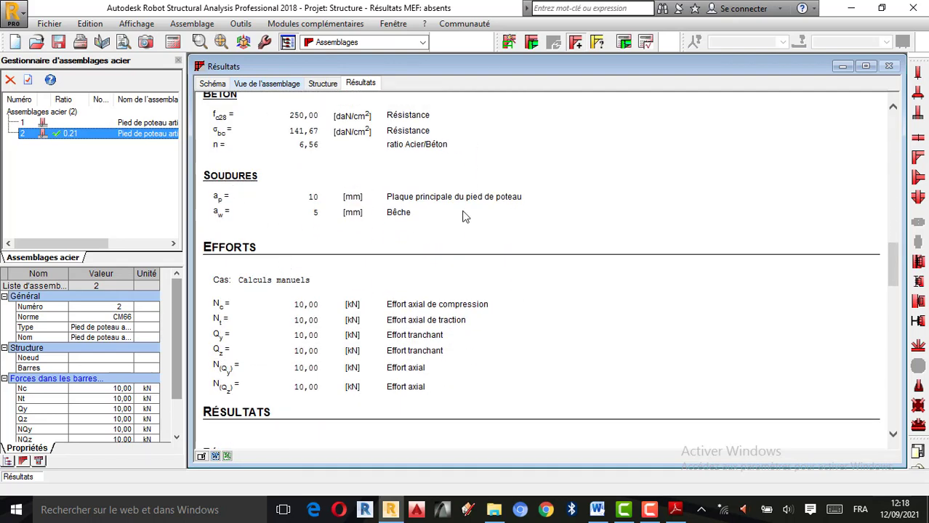
Examine the note's Efforts and Résultats checks for concrete, column, anchors, plates and bêche, through to the remarks and conclusion
scroll(334, 273, "down", 2)
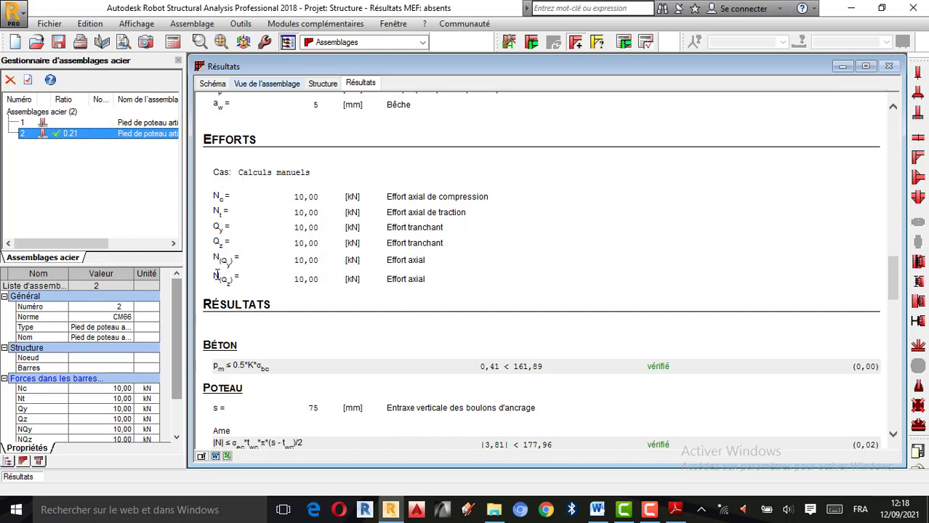
scroll(436, 291, "down", 1)
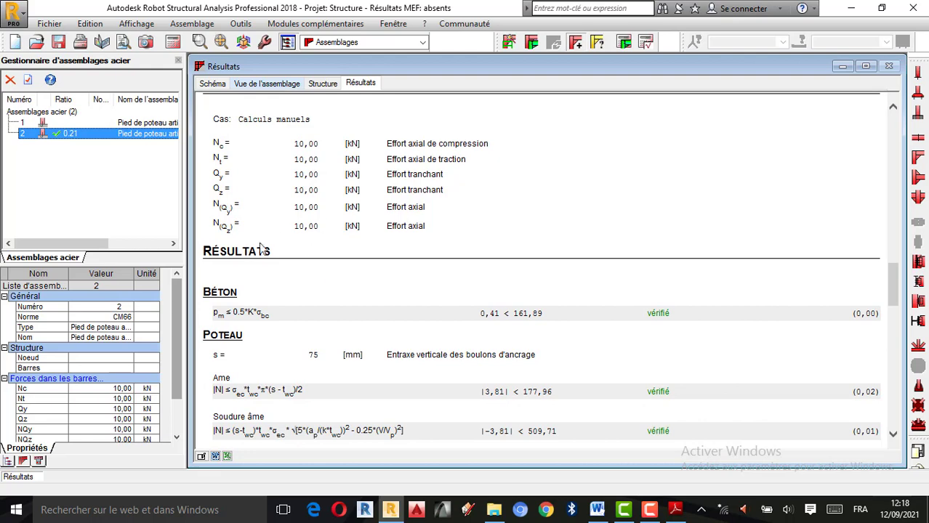
scroll(333, 305, "down", 2)
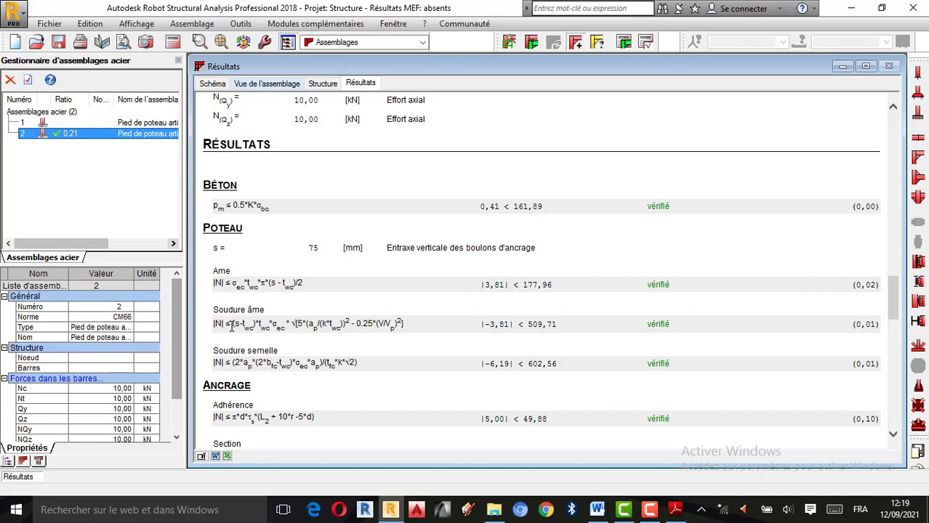
scroll(205, 367, "down", 1)
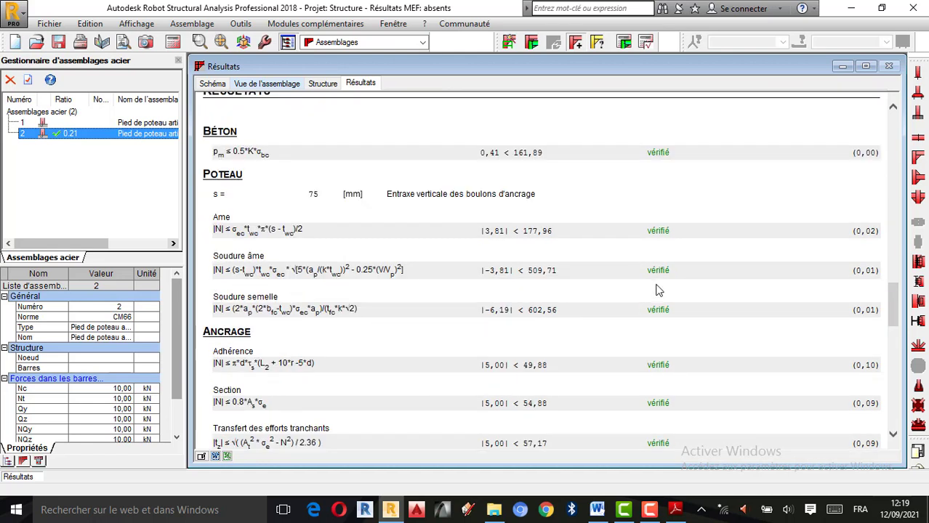
scroll(312, 318, "down", 1)
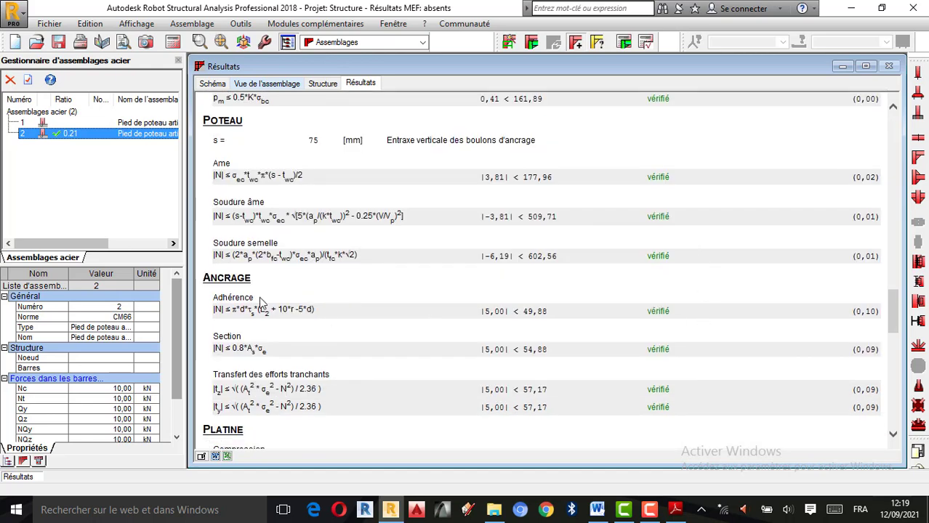
scroll(474, 293, "down", 3)
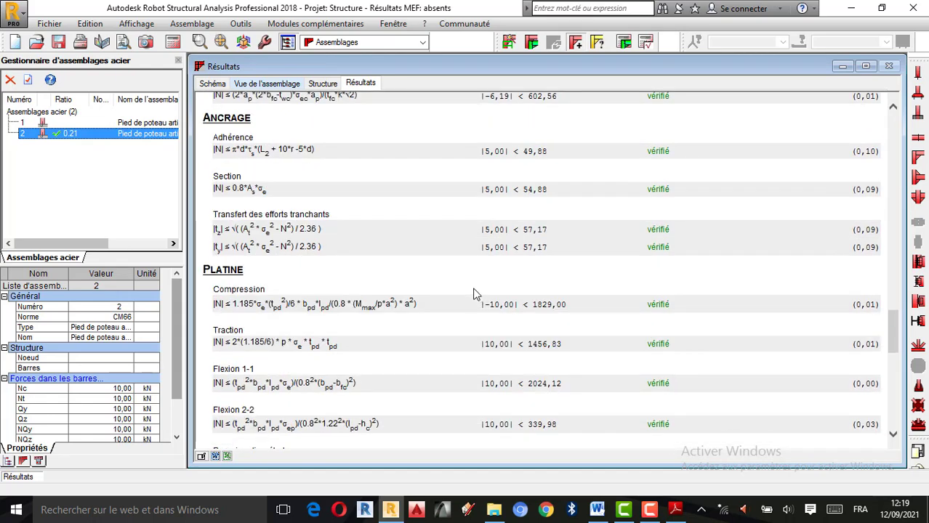
scroll(471, 291, "down", 1)
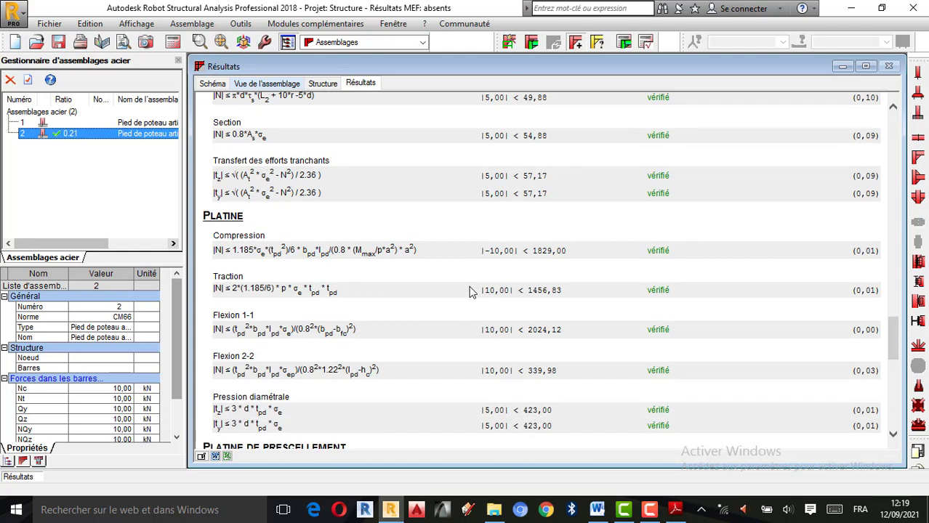
scroll(433, 256, "down", 3)
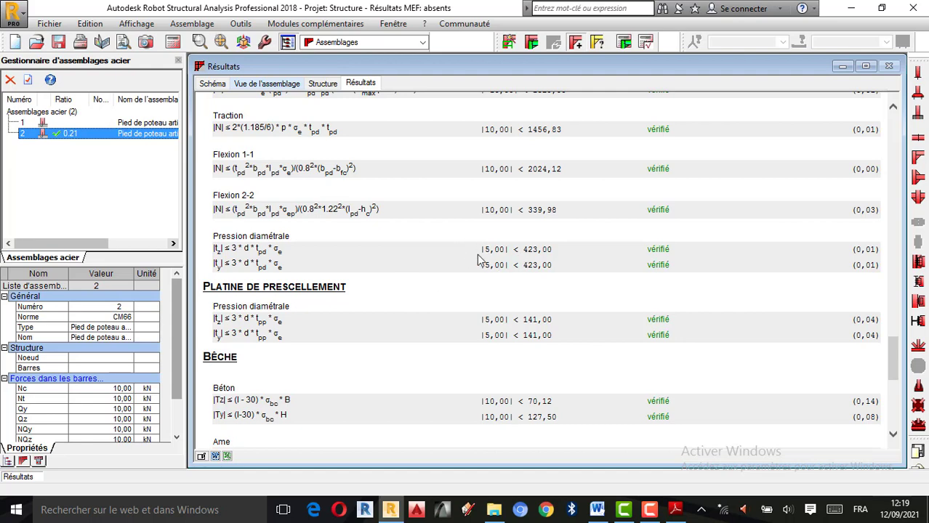
scroll(480, 261, "down", 2)
scroll(302, 263, "down", 5)
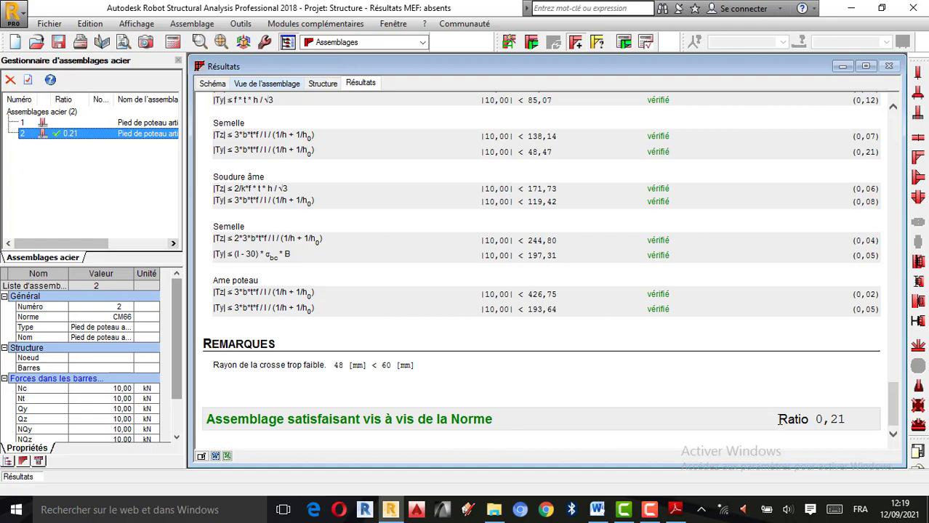
Check the connection's 3D view and the Structure view, and return to the calculation results
scroll(776, 419, "up", 20)
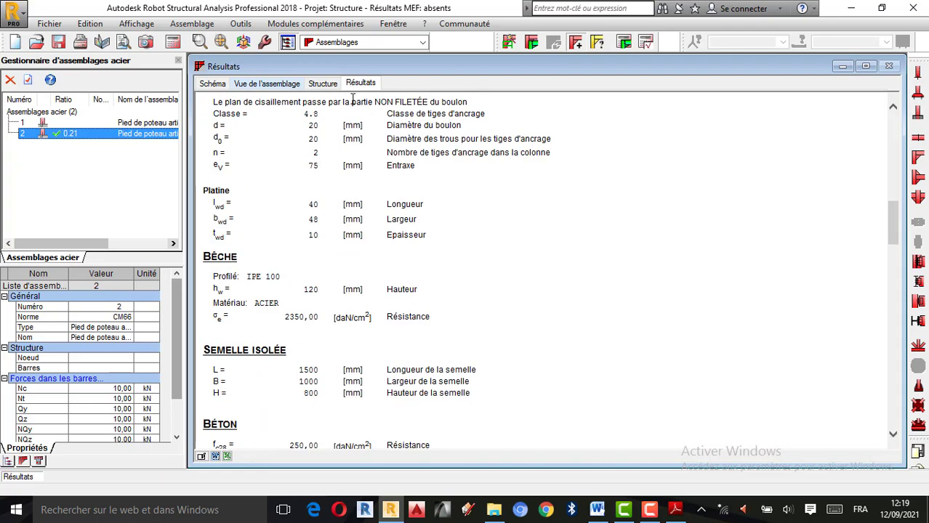
left_click(271, 84)
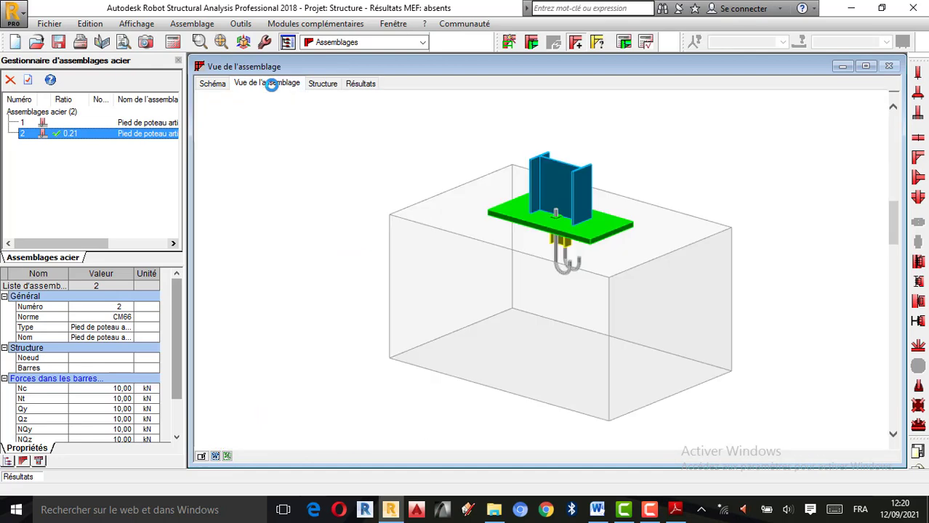
left_click(320, 84)
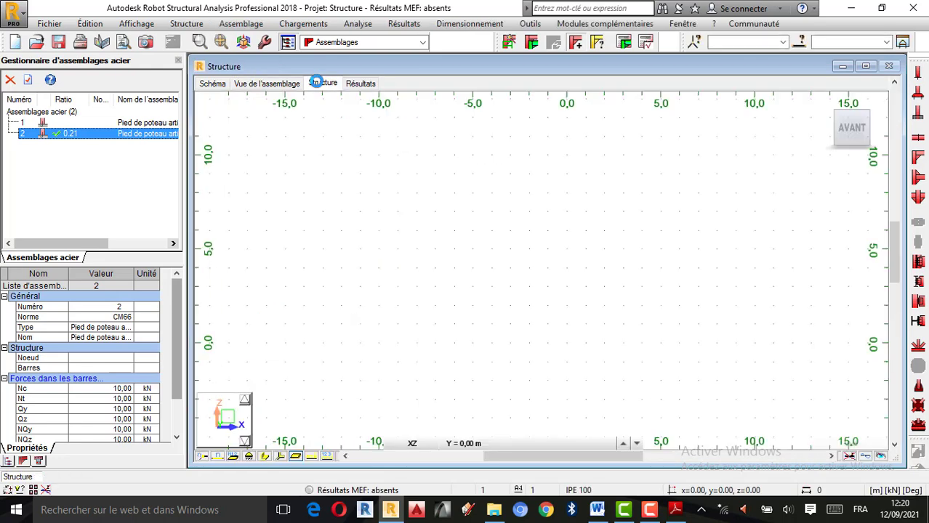
left_click(368, 84)
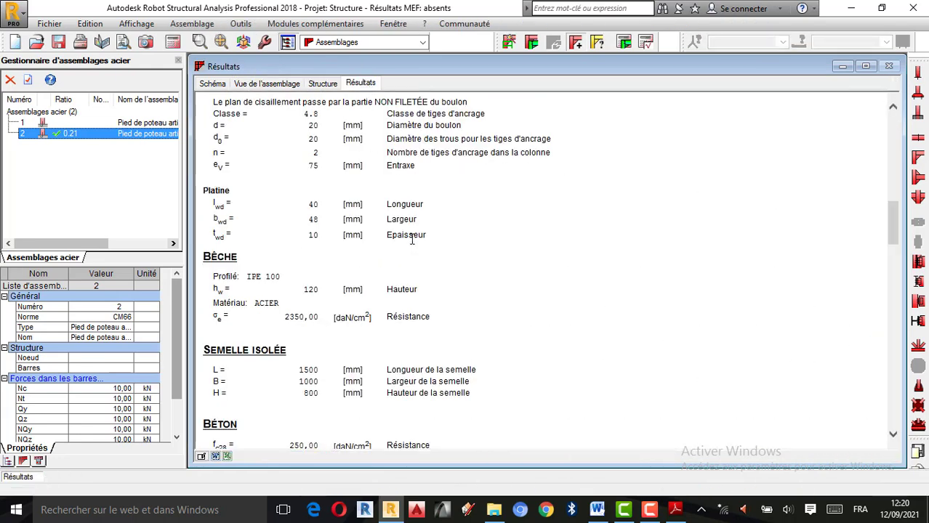
Review the whole calculation note again, from the header drawing through geometry and forces to the final compliance conclusion
scroll(348, 196, "up", 10)
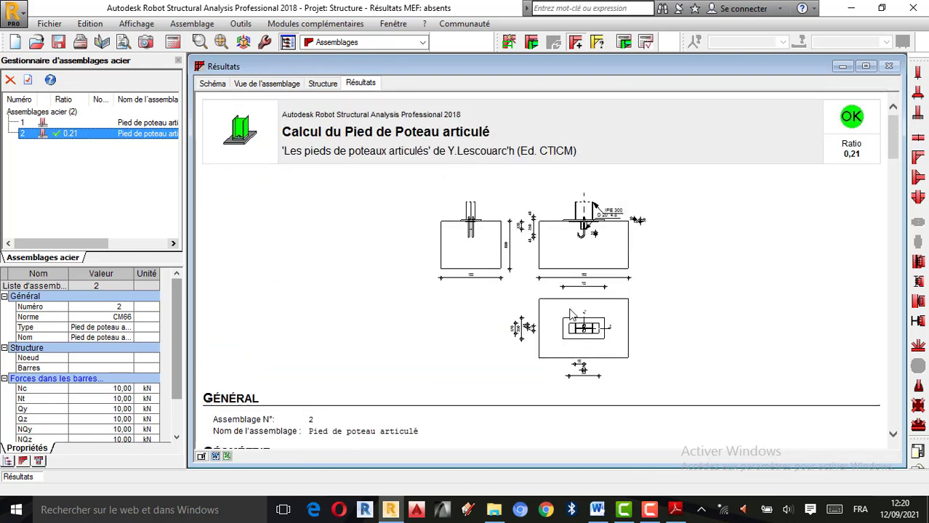
scroll(604, 327, "down", 5)
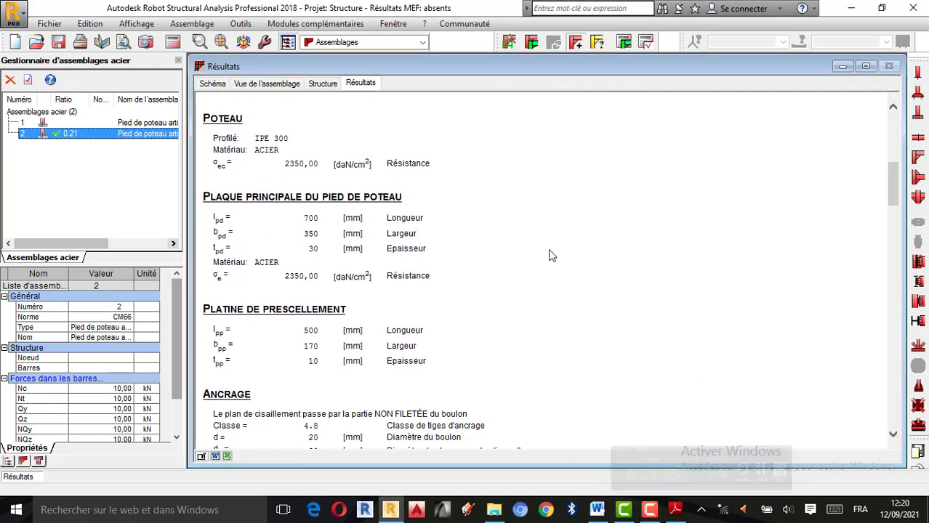
scroll(551, 255, "down", 10)
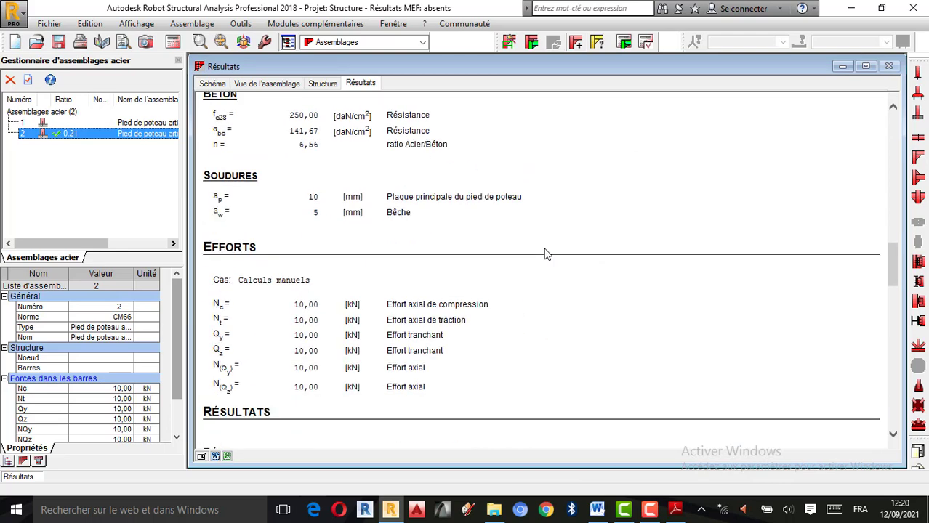
scroll(547, 254, "down", 10)
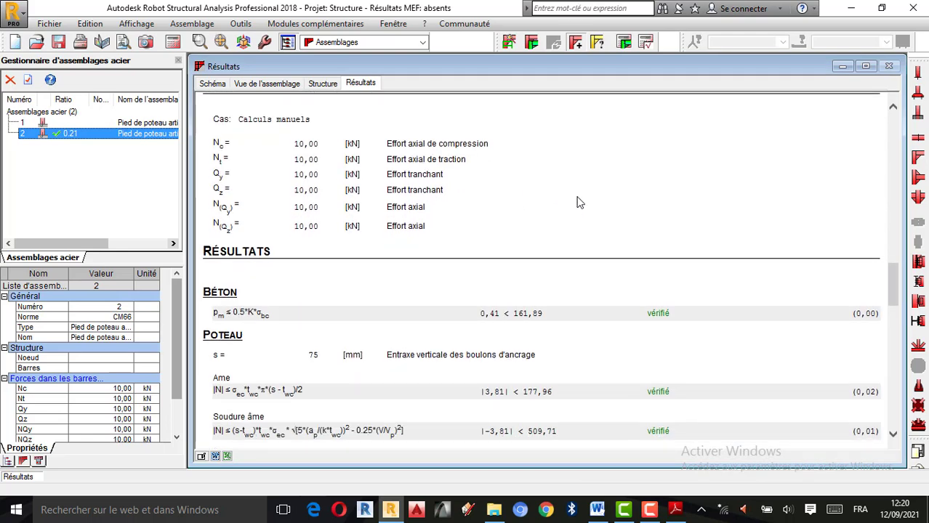
scroll(566, 264, "down", 3)
scroll(555, 259, "up", 6)
scroll(553, 260, "down", 8)
scroll(553, 255, "down", 6)
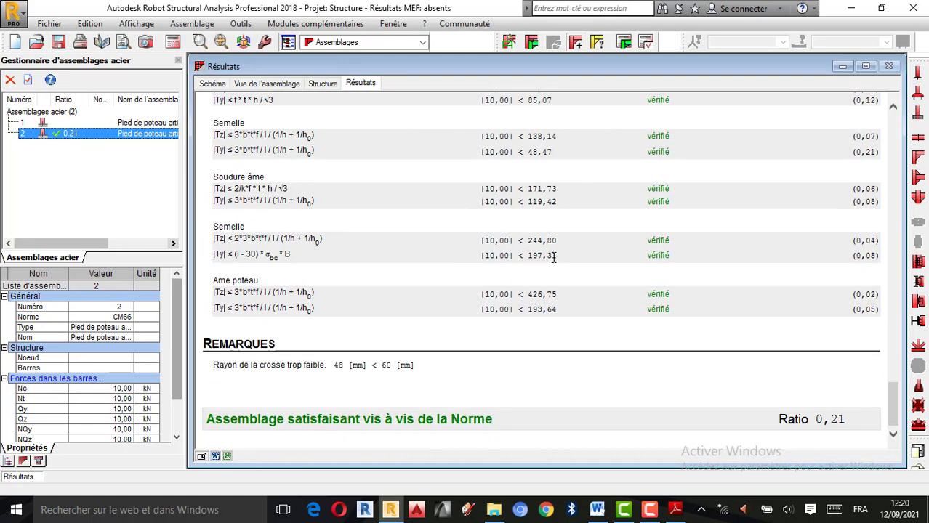